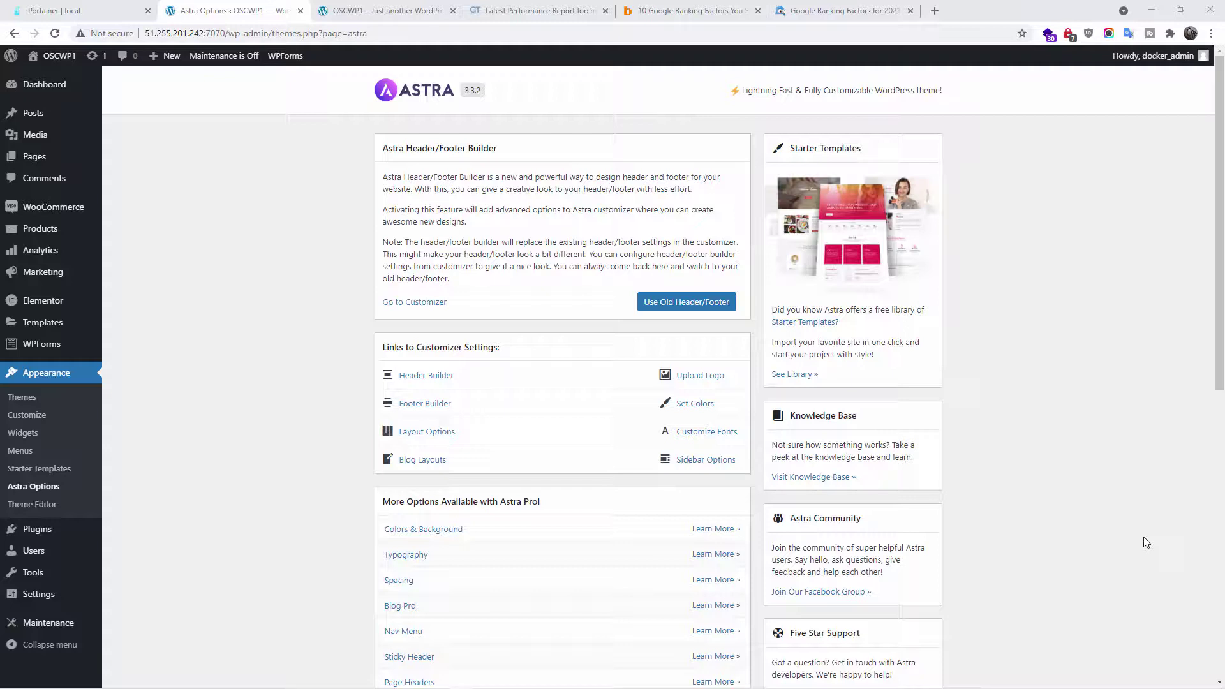
# Step: Read the page speed sections of the ahrefs and MonsterInsights ranking-factor articles
pyautogui.click(680, 17)
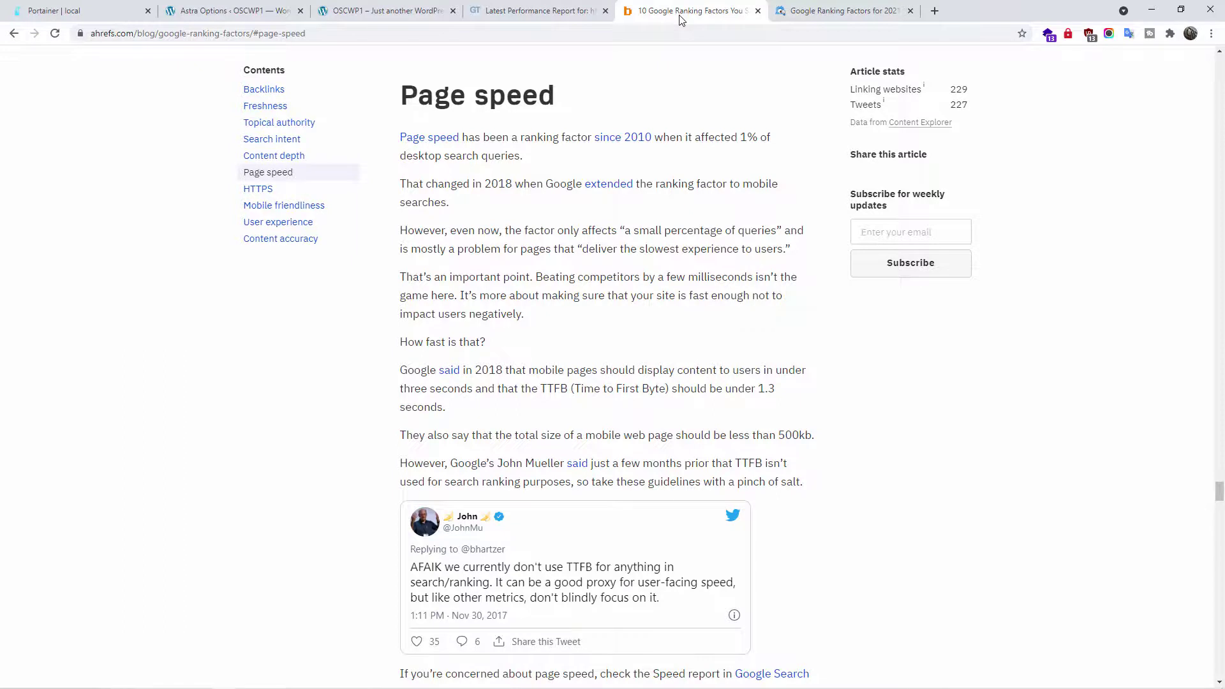
pyautogui.click(819, 24)
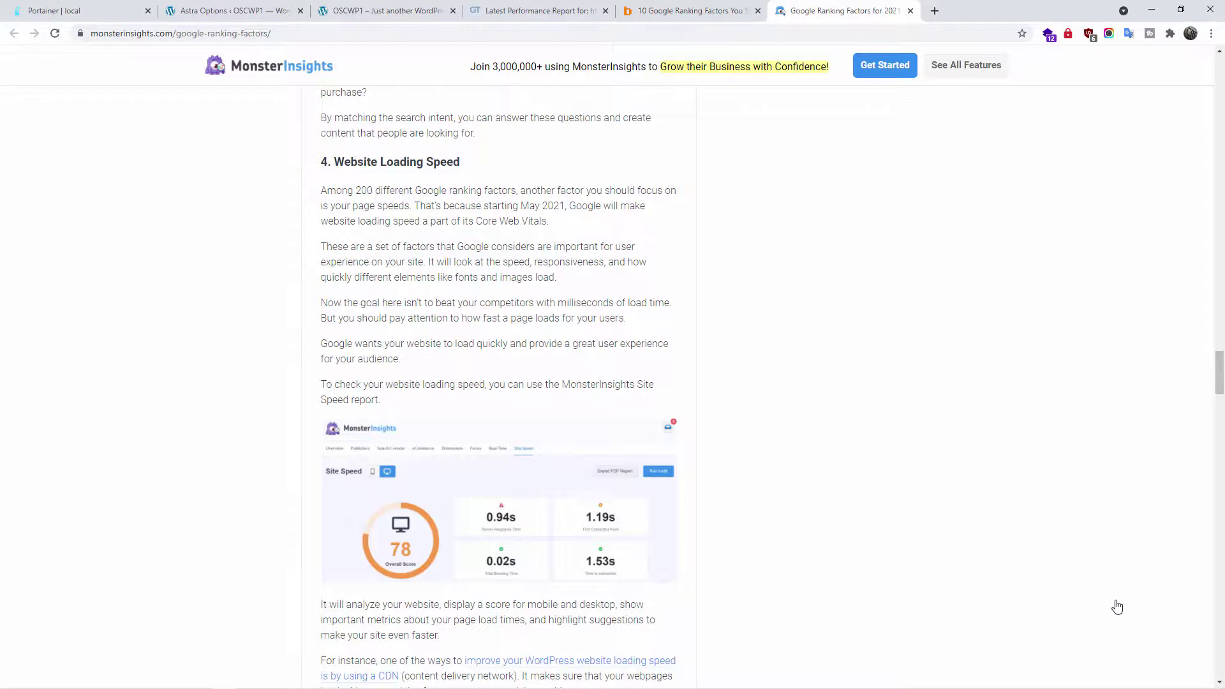
pyautogui.hotkey('ctrl', '2')
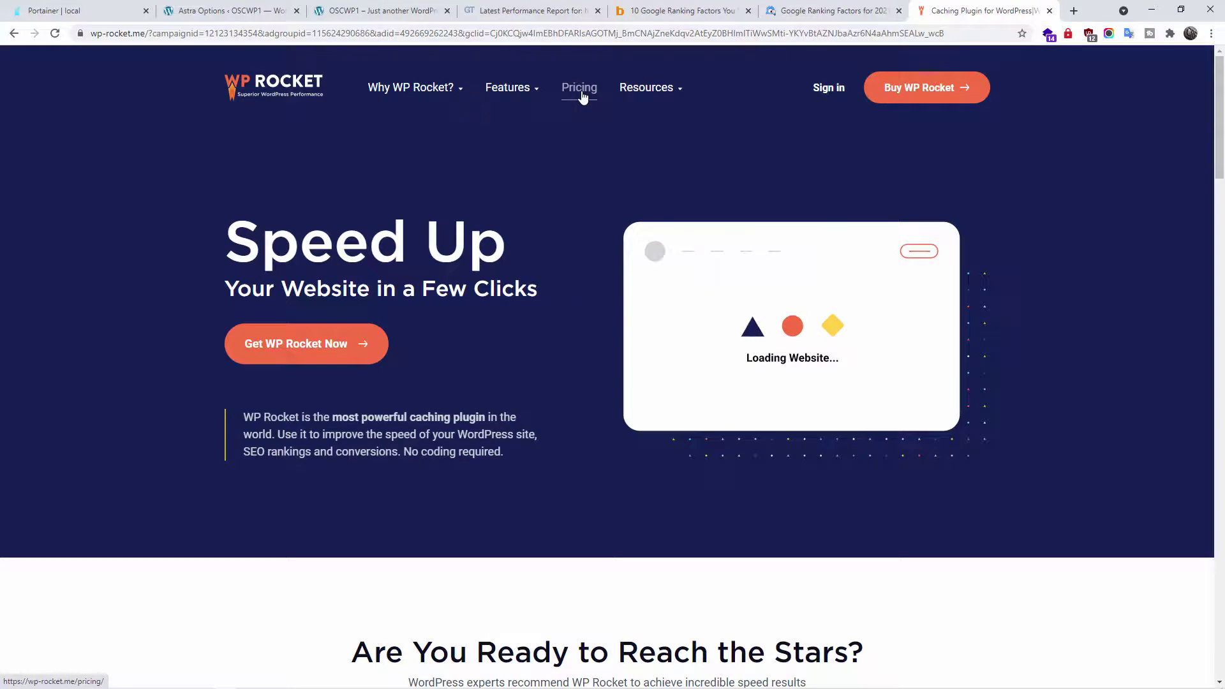
# Step: Review WP Rocket's $49, $99 and $249 licence plans on its pricing page
pyautogui.click(581, 90)
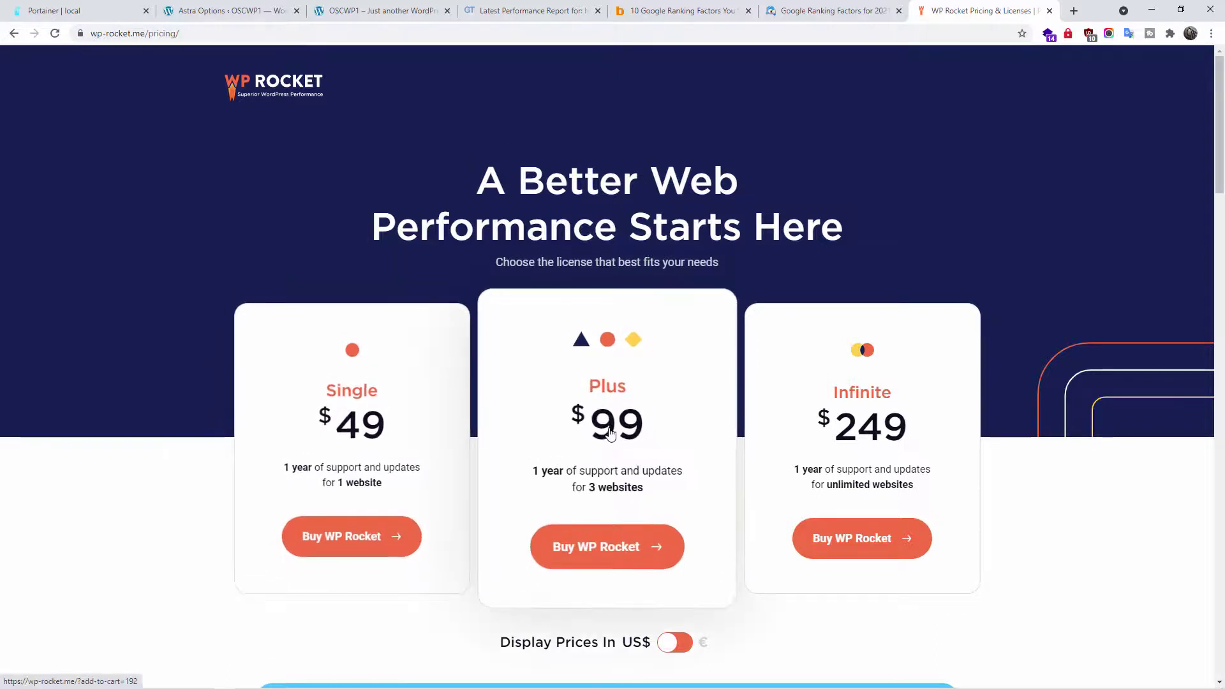
pyautogui.click(198, 8)
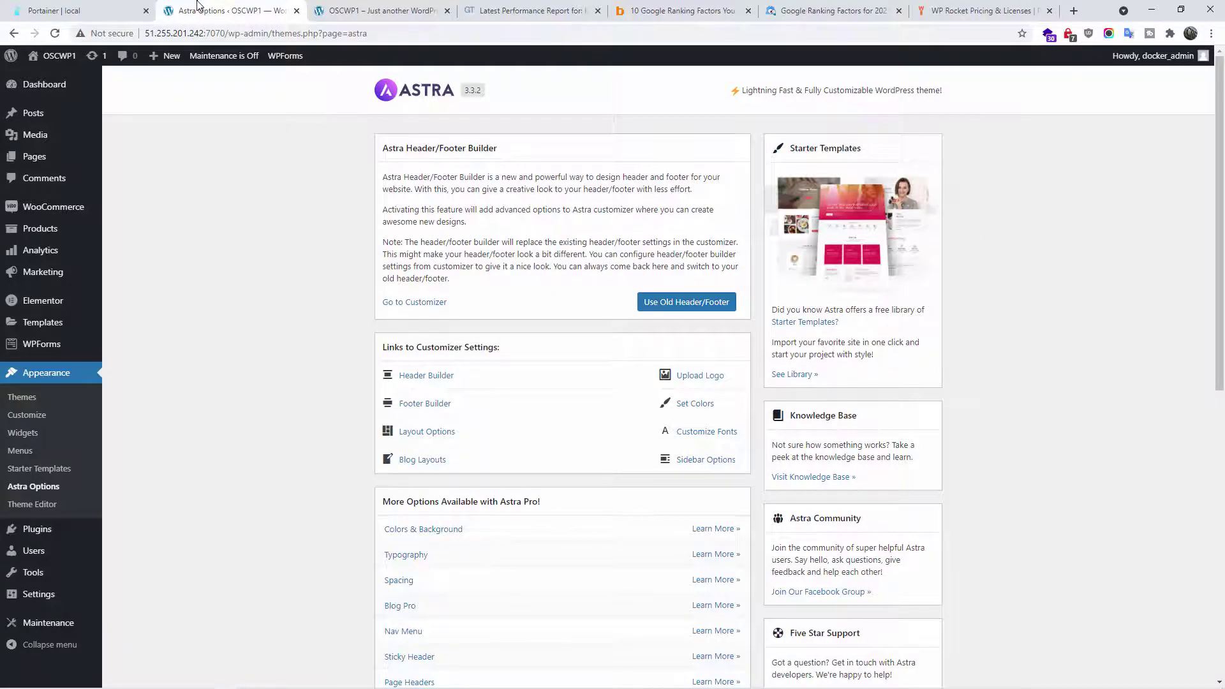
# Step: Upload wp-rocket_3.4.4.zip as a new plugin, install it and activate WP Rocket
pyautogui.moveTo(78, 532)
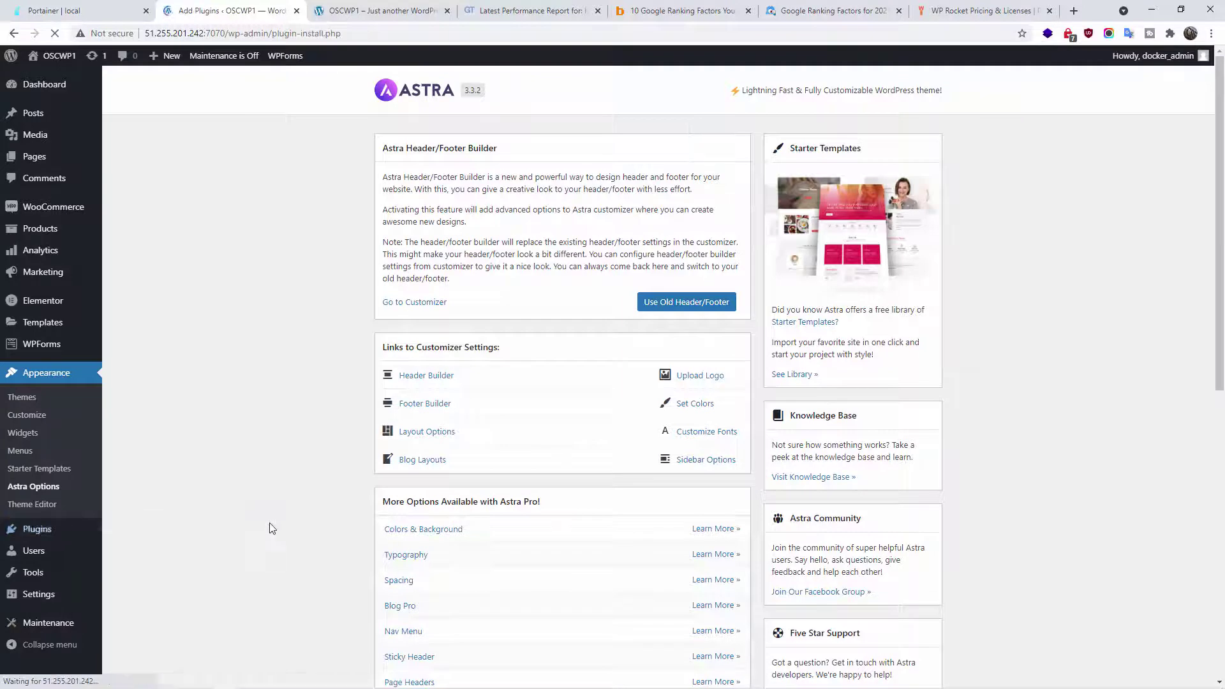
pyautogui.click(126, 551)
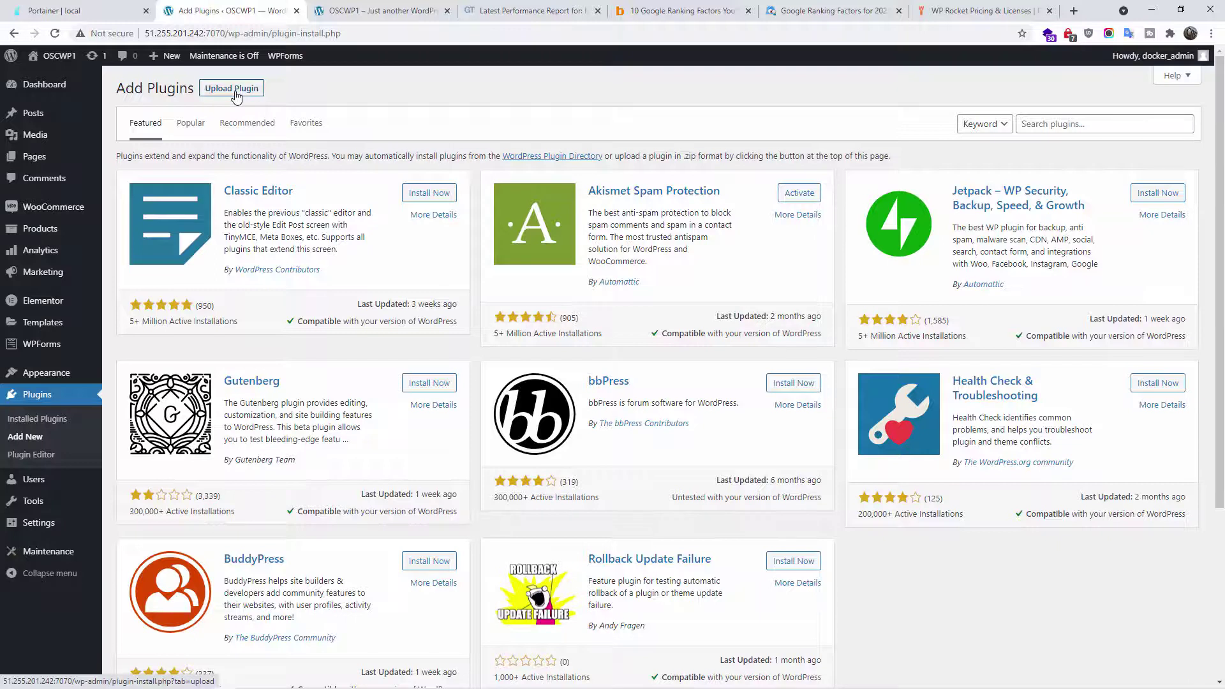
pyautogui.click(233, 89)
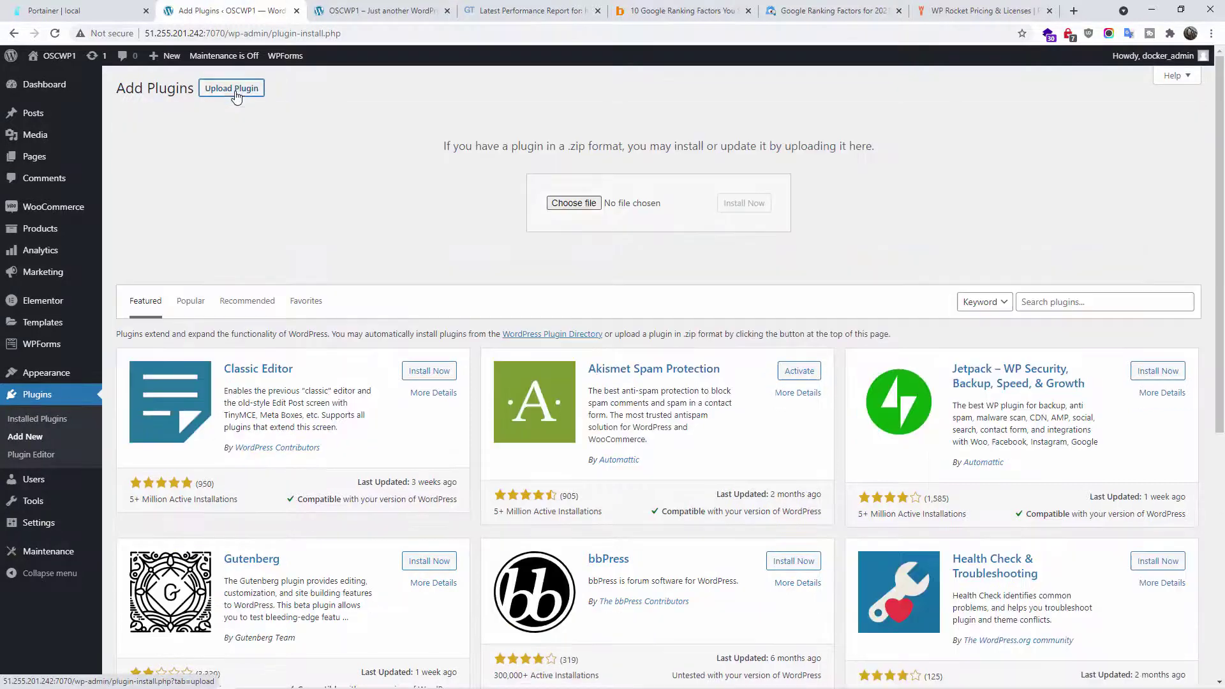
pyautogui.click(578, 204)
pyautogui.doubleClick(529, 214)
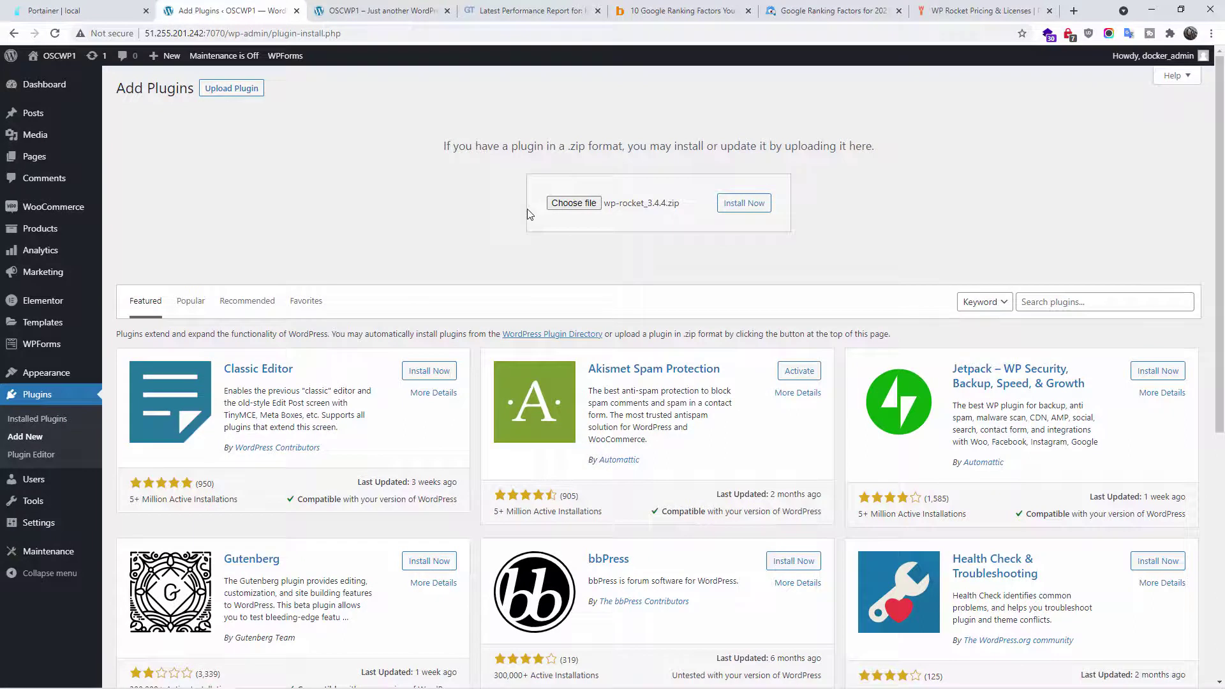
pyautogui.click(743, 203)
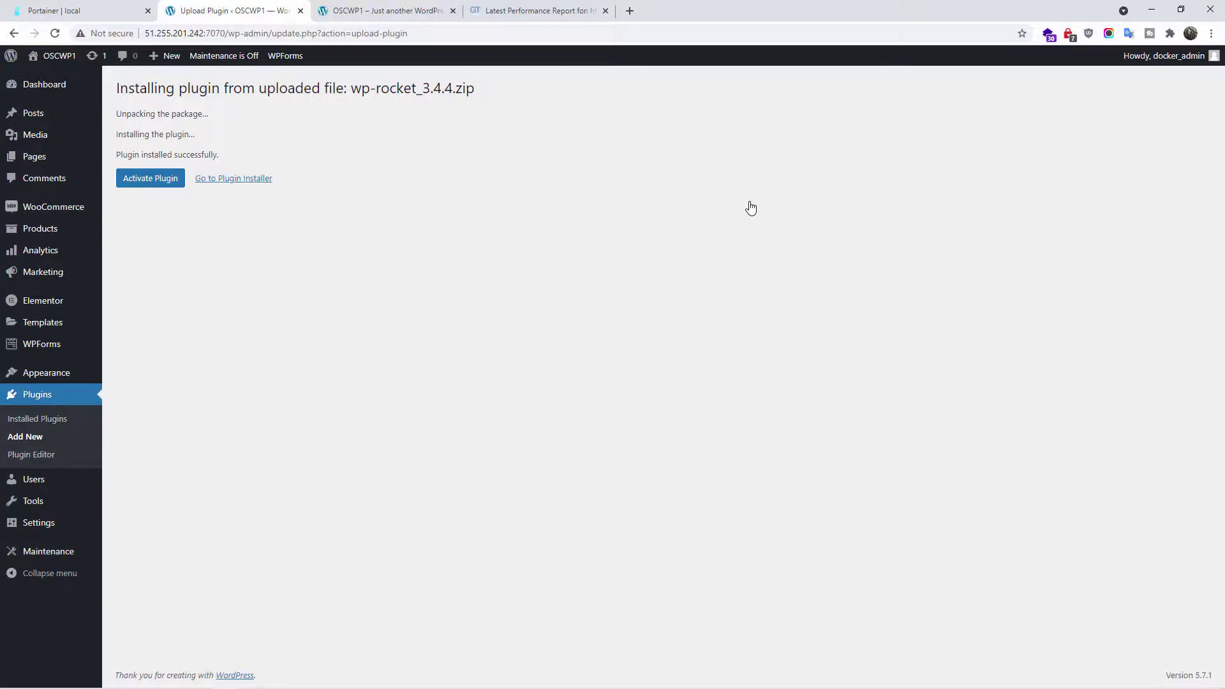
pyautogui.click(159, 178)
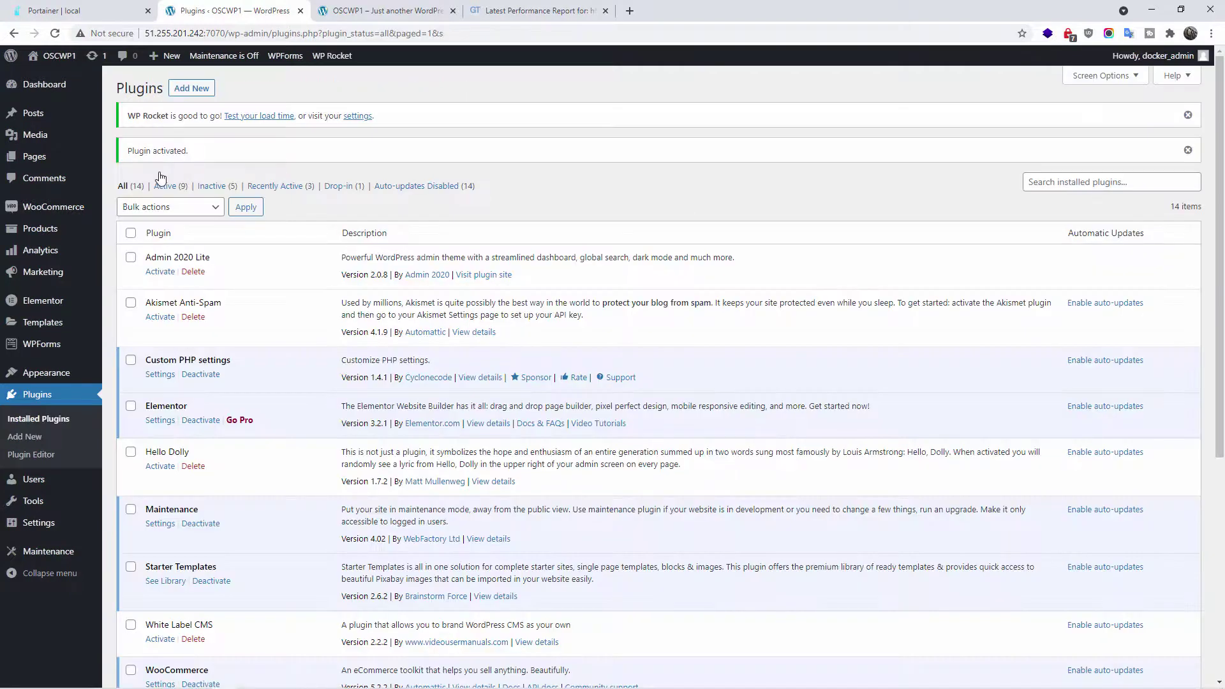
# Step: Re-test the site in GTmetrix and compare the new grade B report with the old grade C
pyautogui.click(568, 10)
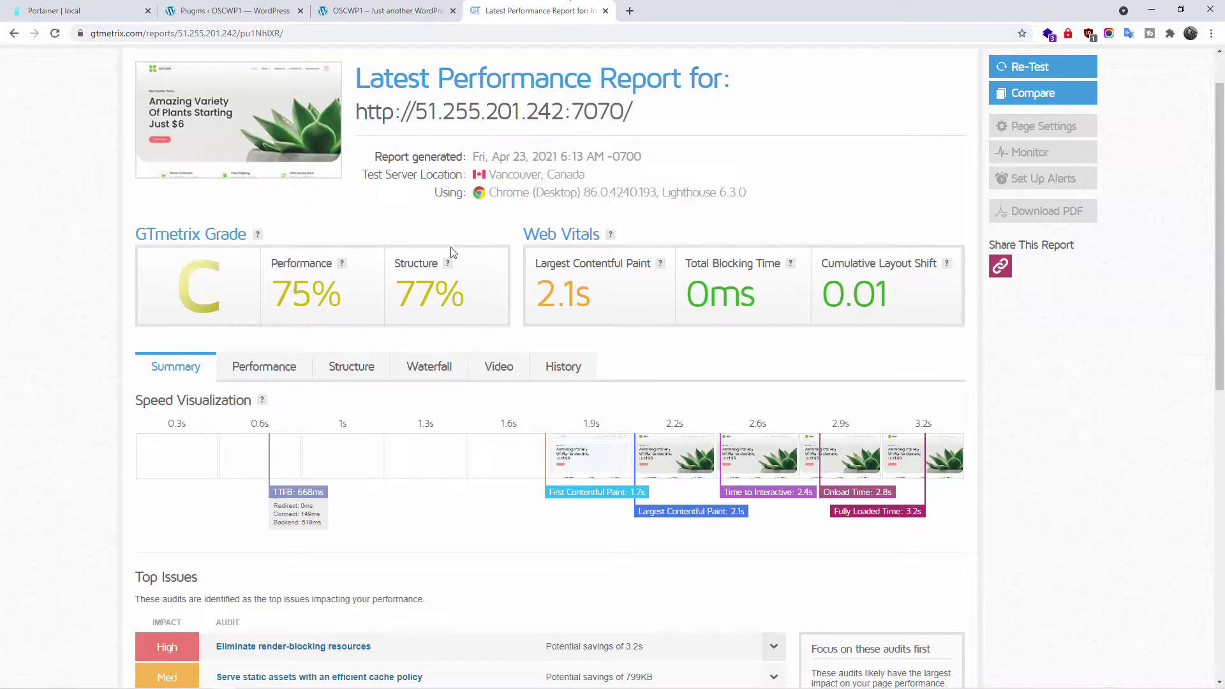
pyautogui.scroll(1, 450, 253)
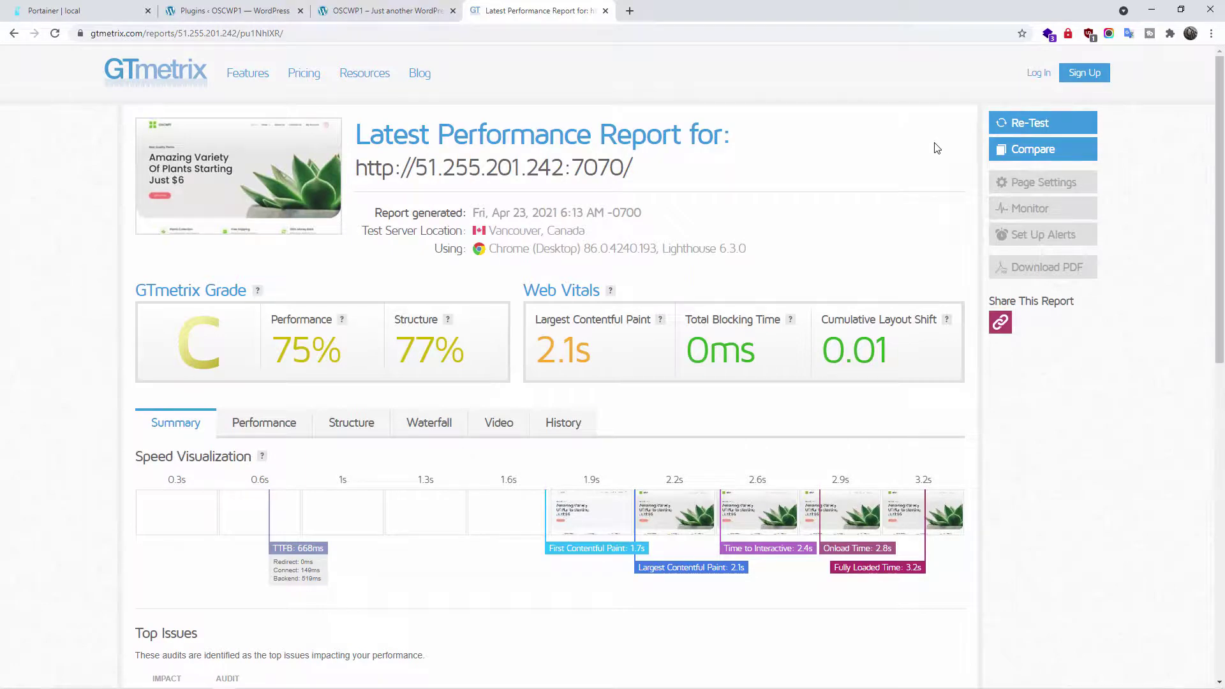
pyautogui.click(1042, 123)
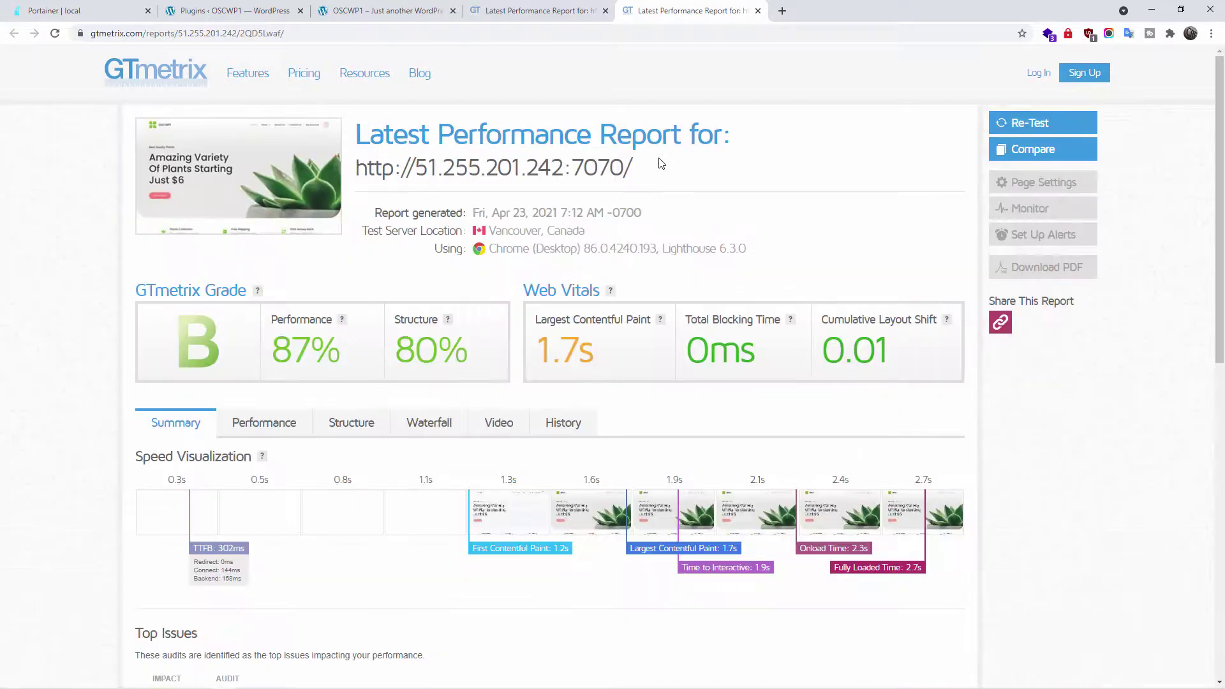
pyautogui.click(533, 11)
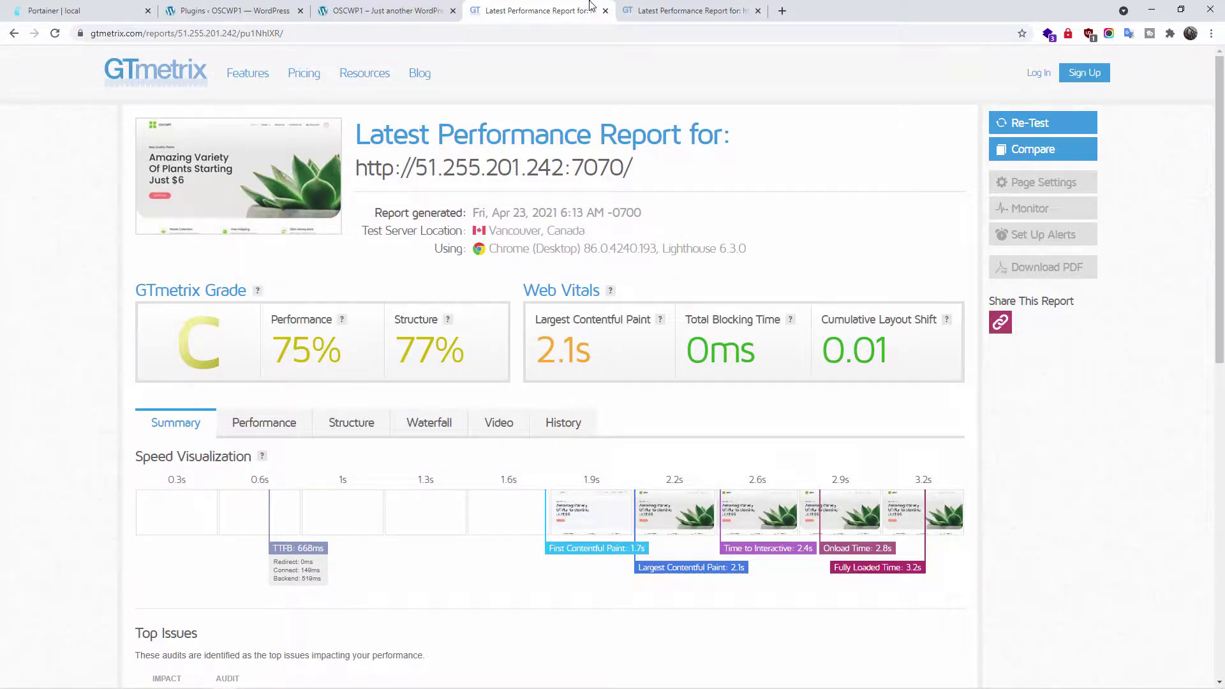
pyautogui.click(709, 9)
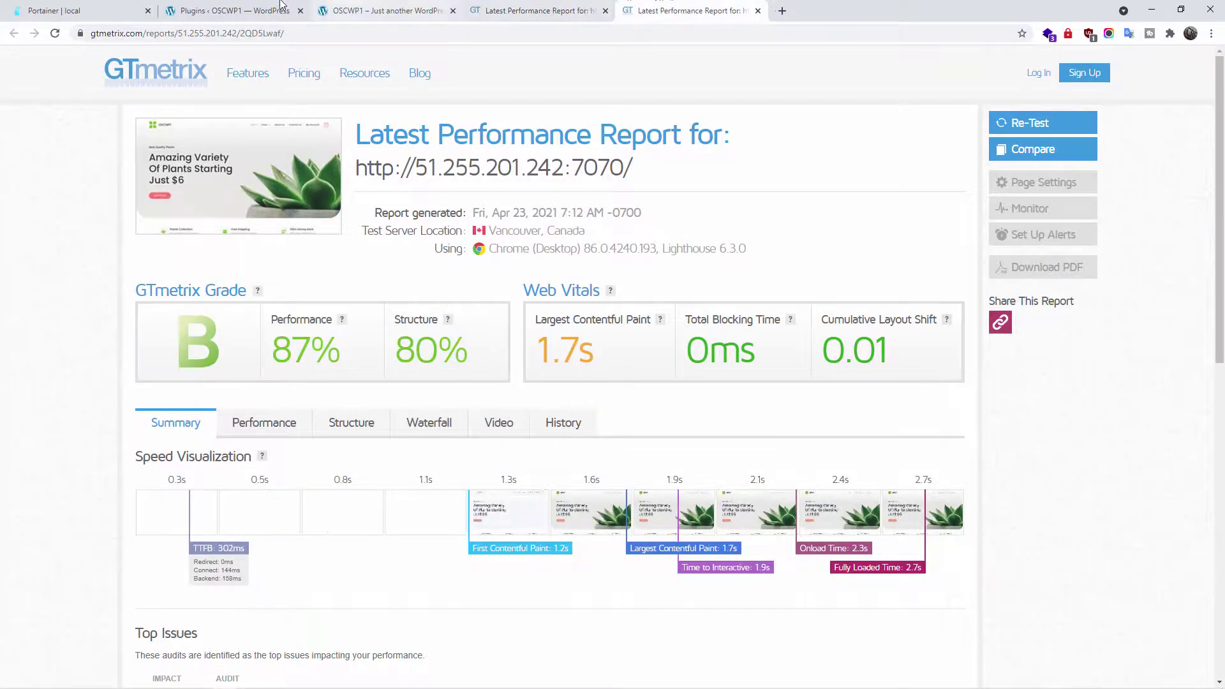
# Step: Deactivate WP Rocket from the Plugins list, skipping the feedback form
pyautogui.click(257, 5)
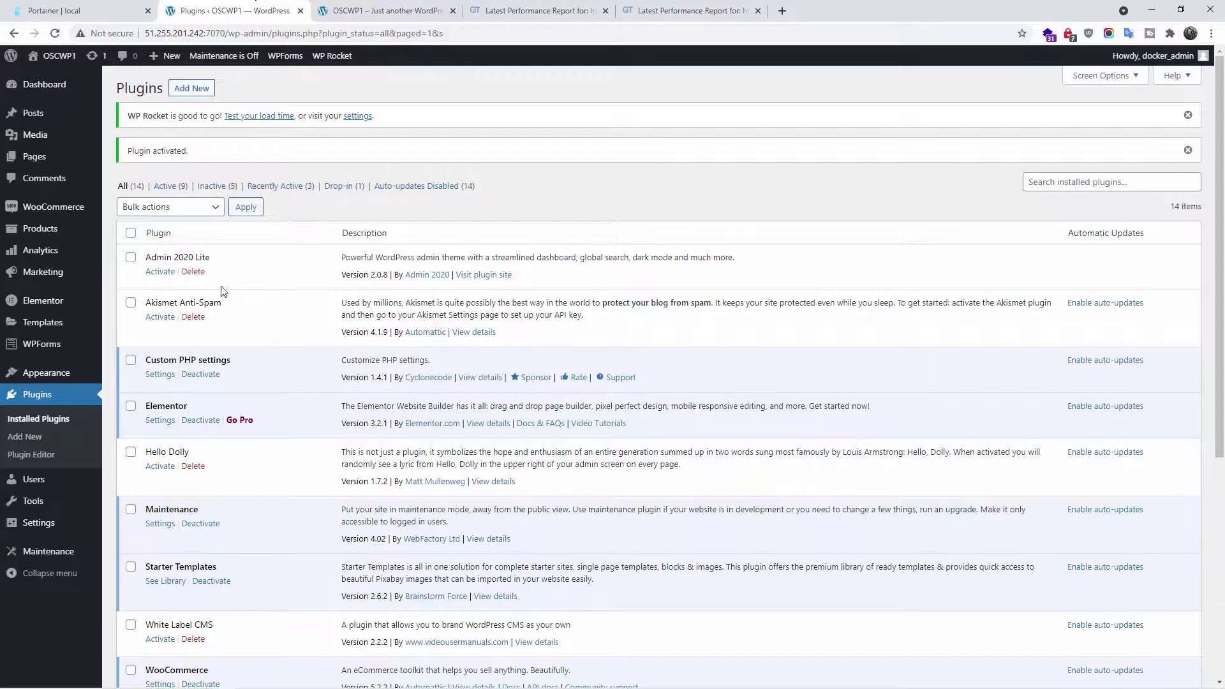
pyautogui.scroll(-5, 223, 433)
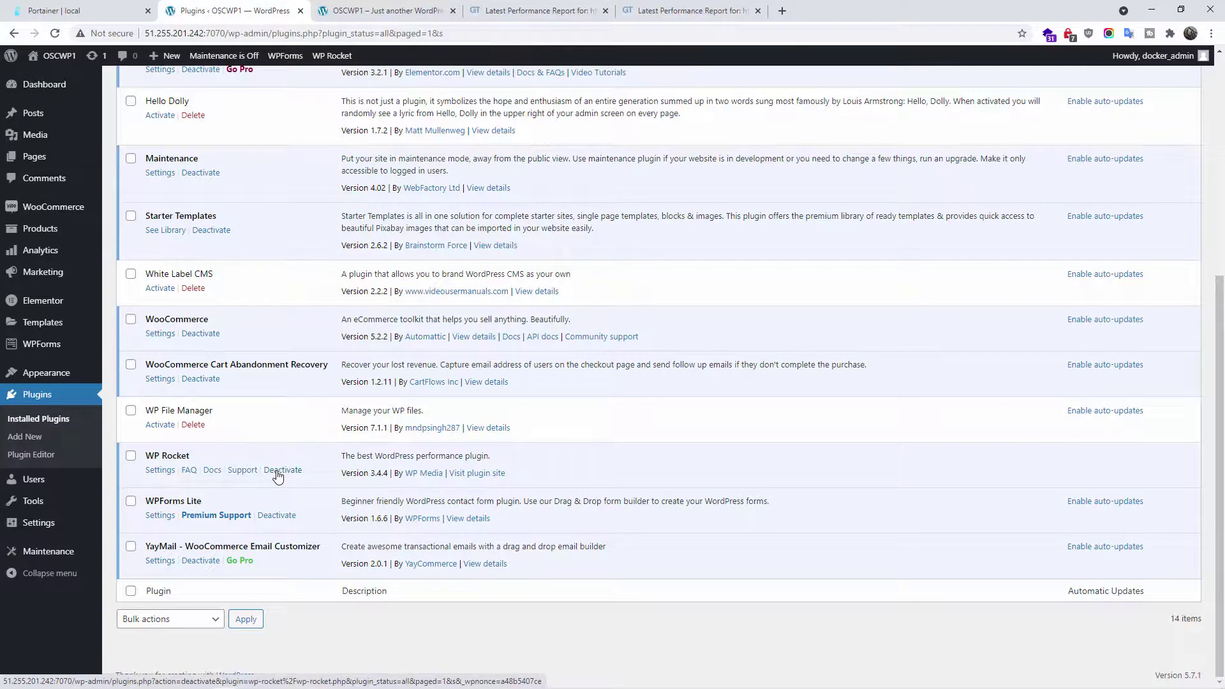
pyautogui.click(282, 470)
pyautogui.click(708, 480)
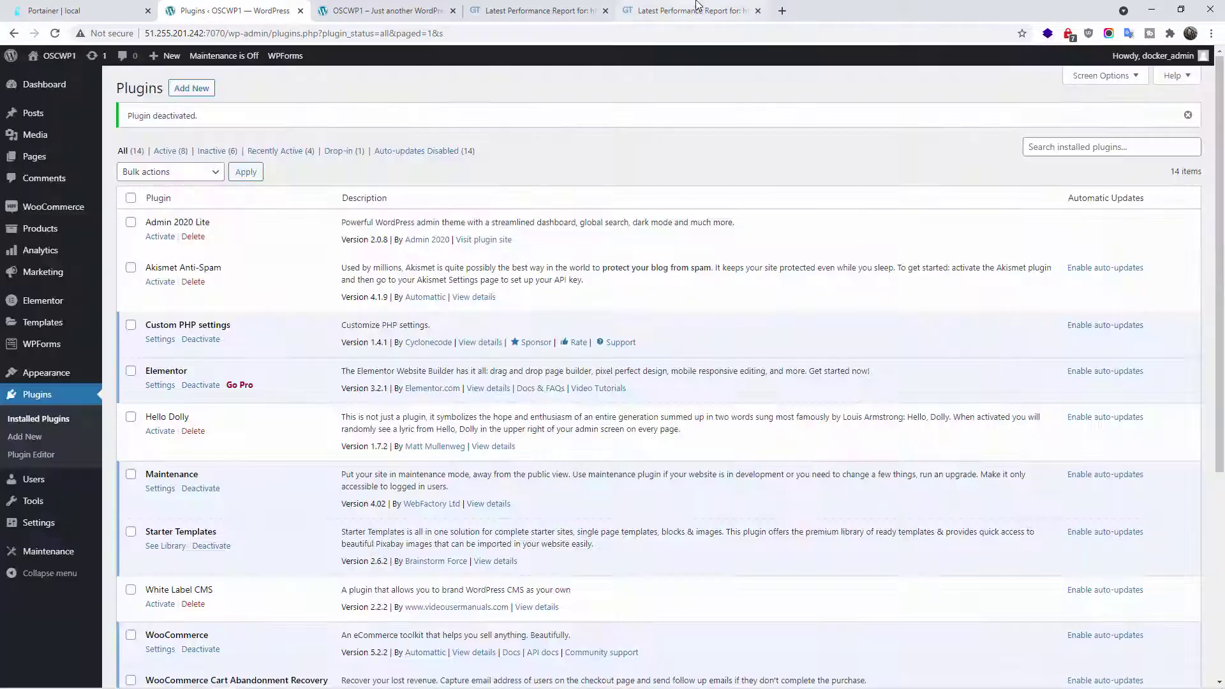
pyautogui.click(692, 11)
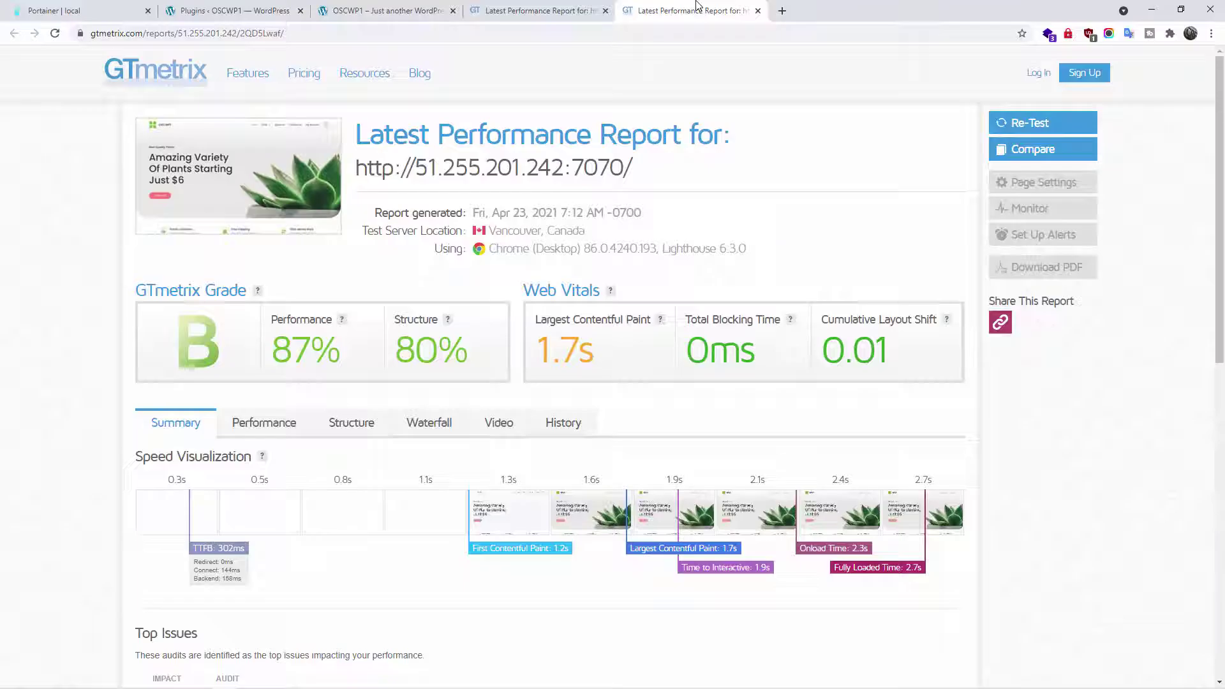
# Step: Re-test without WP Rocket, compare the grade C 77% result with the others, and close it
pyautogui.click(1017, 127)
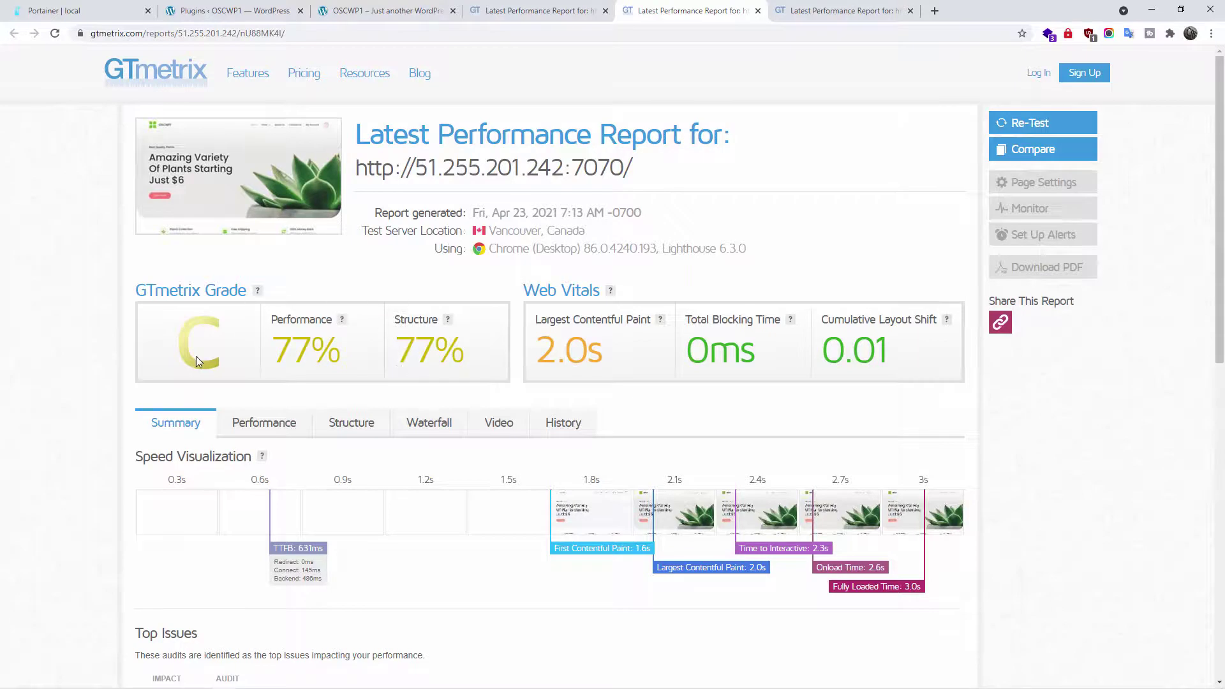
pyautogui.hotkey('ctrl', 'shift', 'Tab')
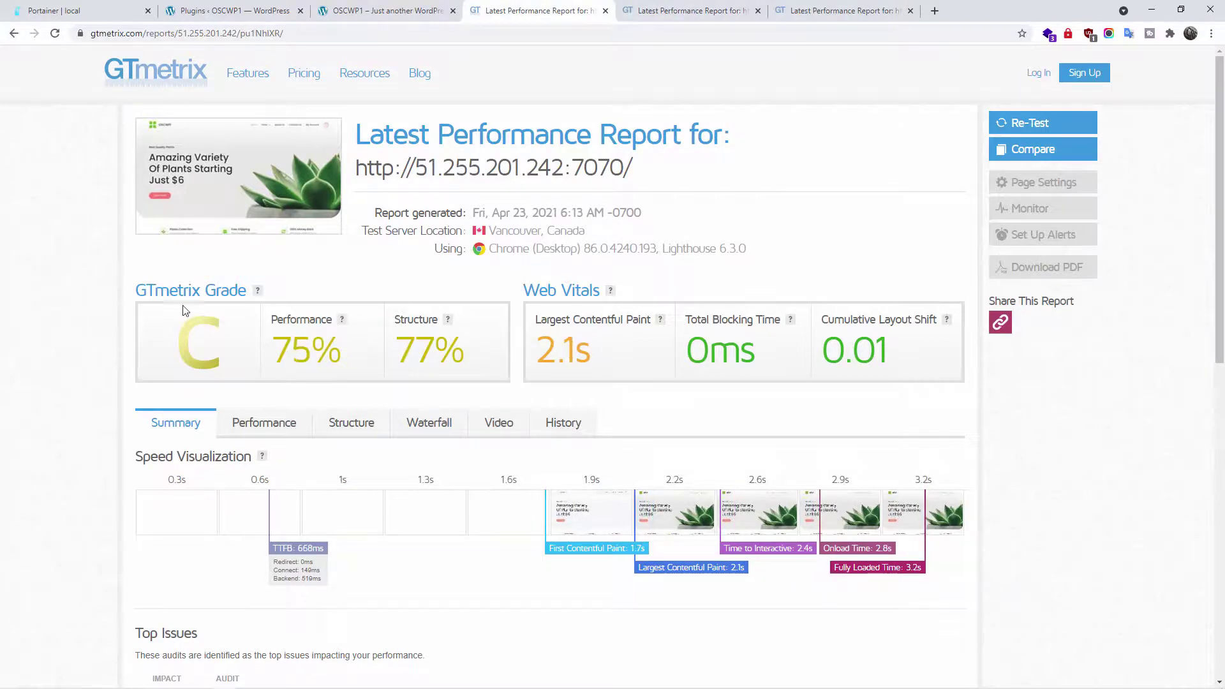
pyautogui.click(842, 10)
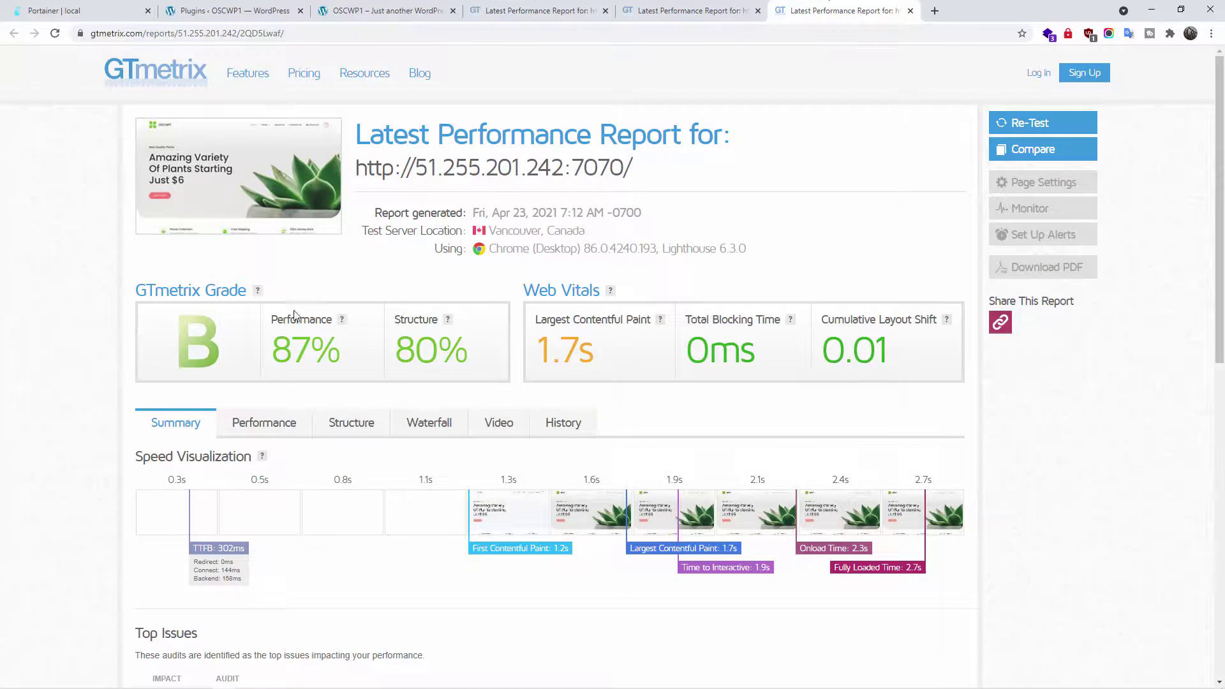
pyautogui.click(705, 5)
pyautogui.click(758, 10)
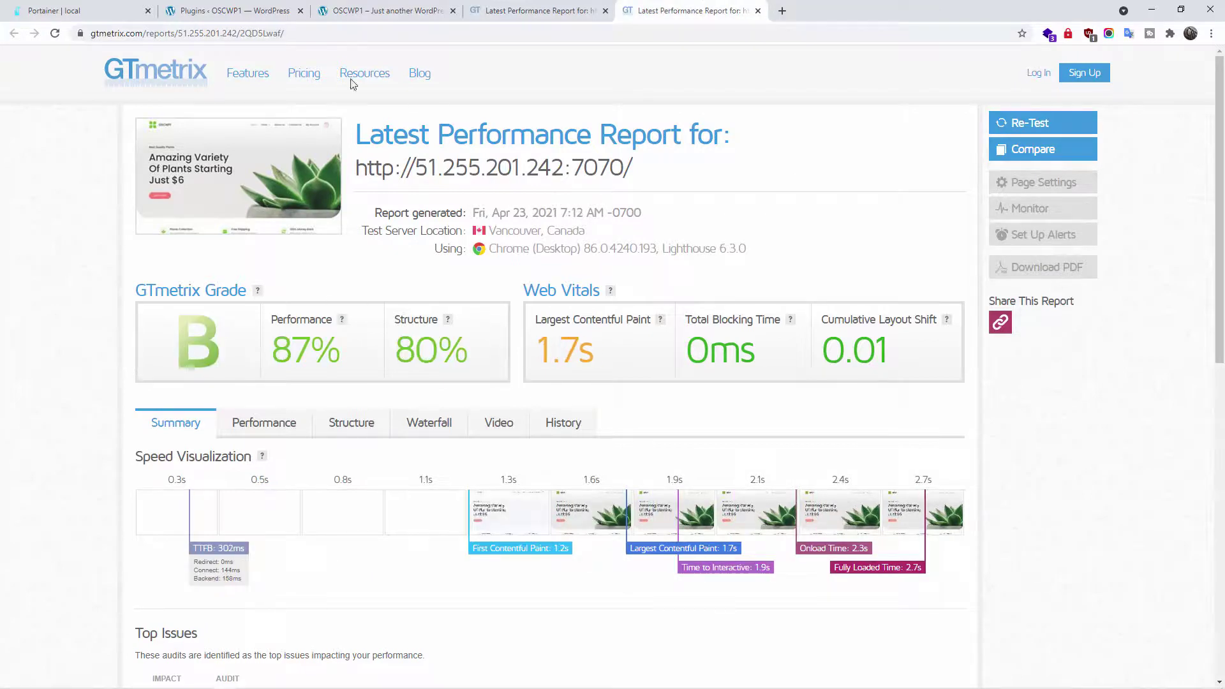
# Step: Reactivate the WP Rocket plugin from the WordPress Plugins list
pyautogui.click(236, 11)
pyautogui.scroll(-5, 296, 344)
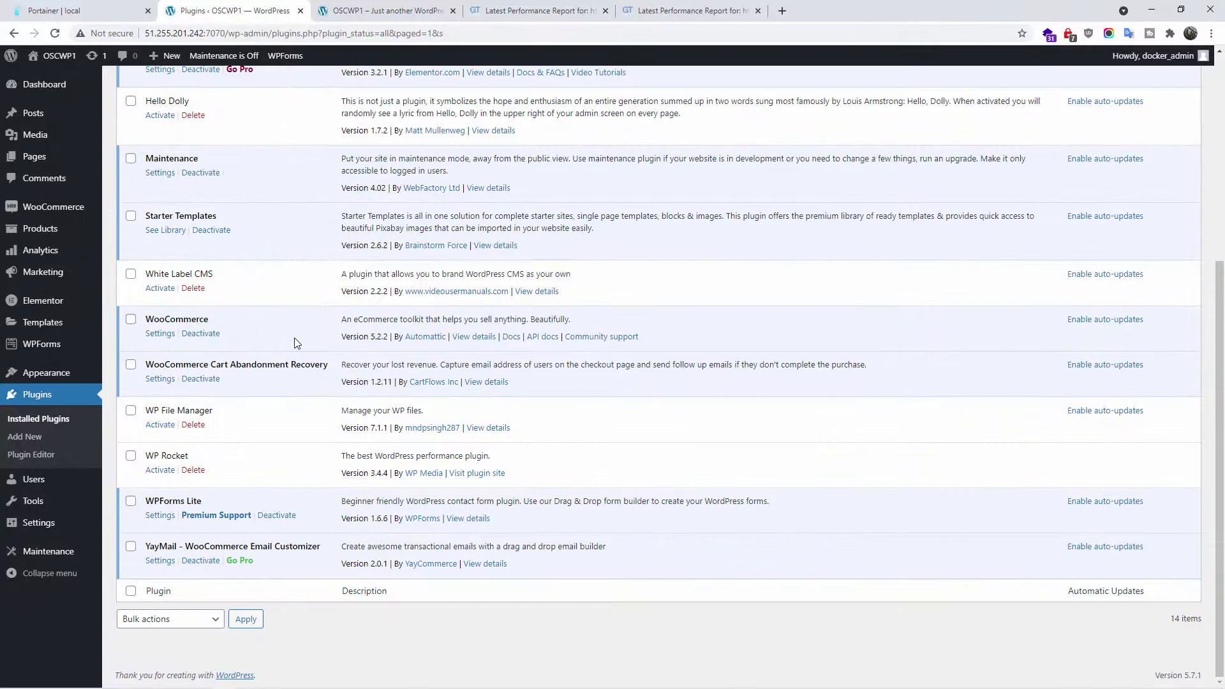
pyautogui.click(157, 473)
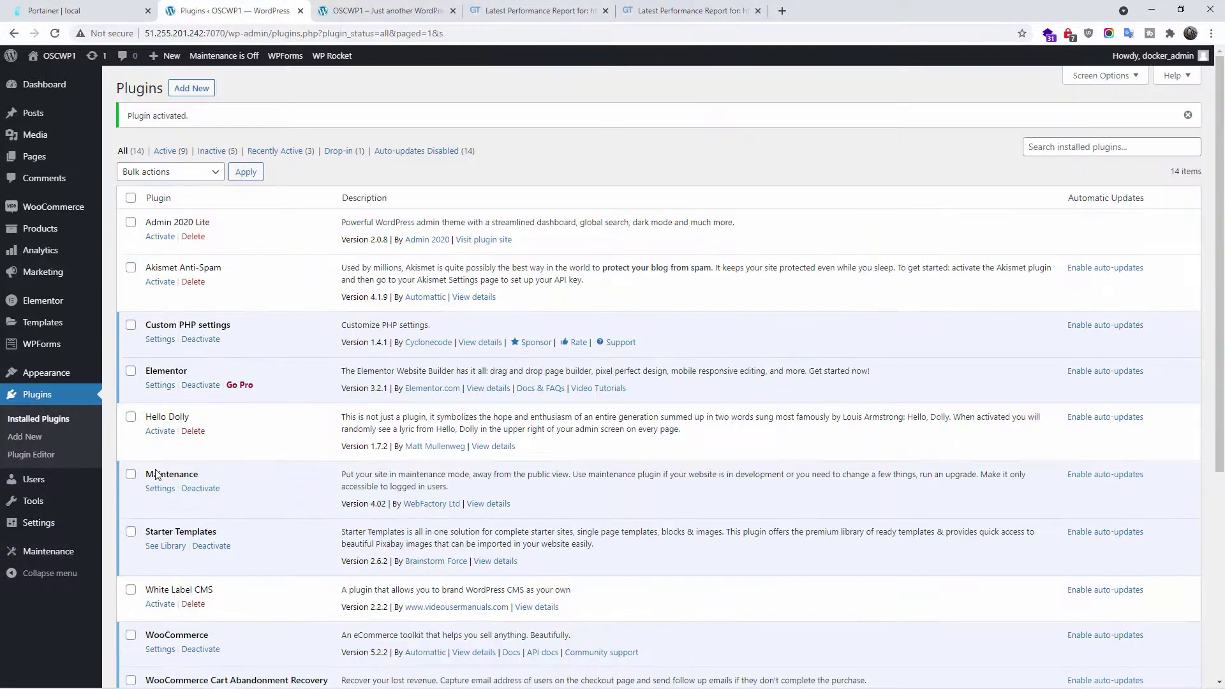
pyautogui.scroll(-5, 157, 474)
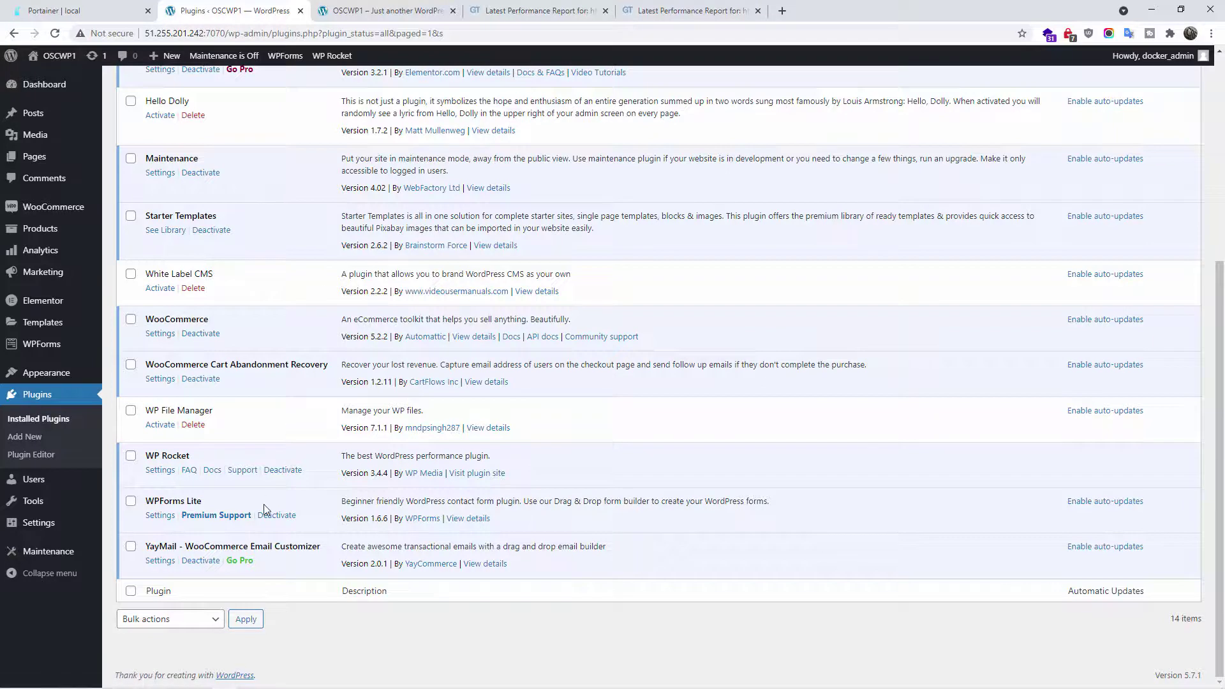
pyautogui.moveTo(37, 527)
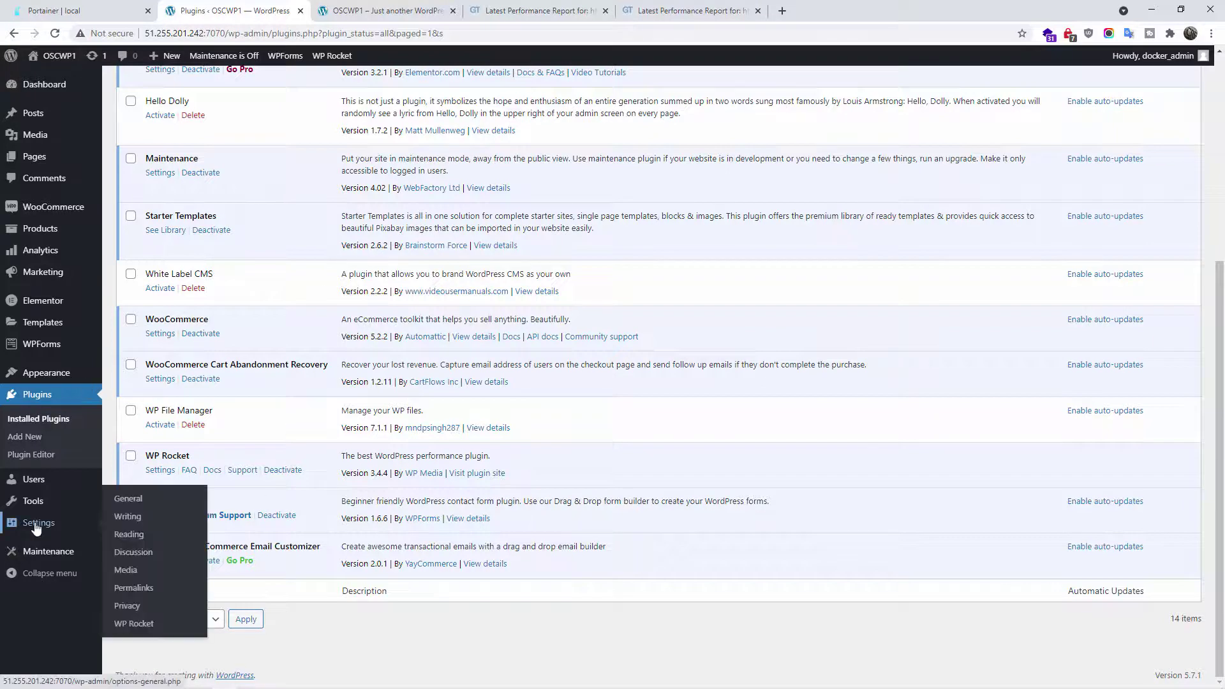
pyautogui.click(150, 623)
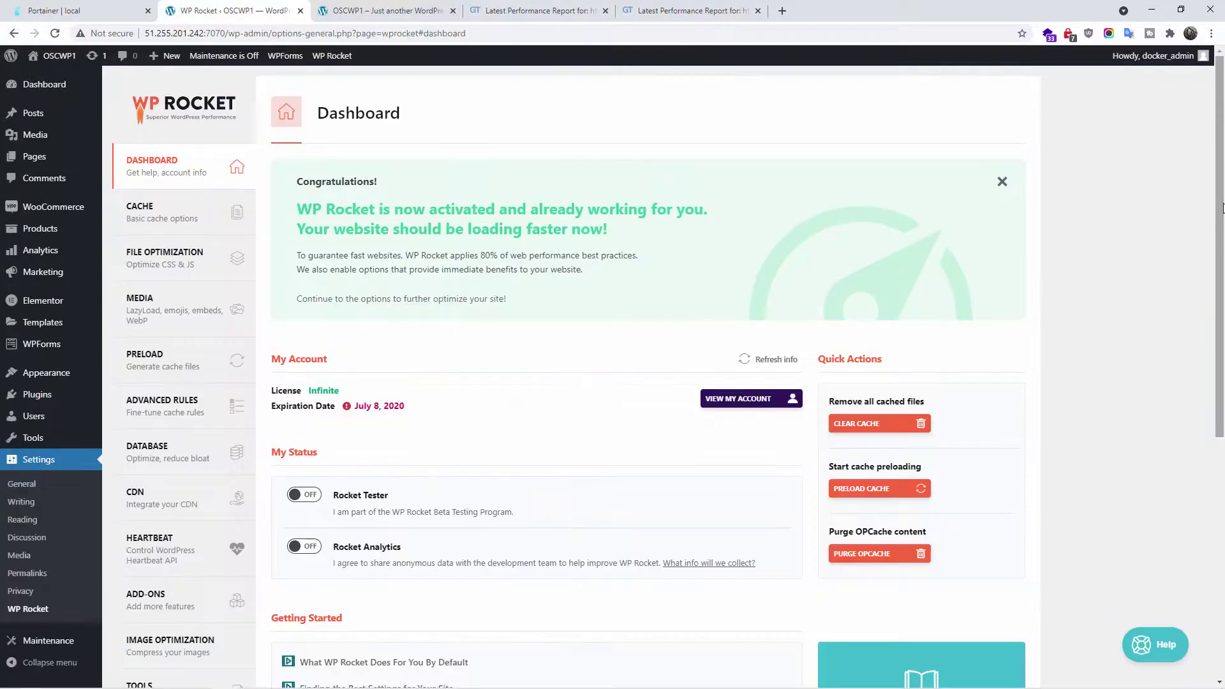
pyautogui.scroll(-1, 412, 185)
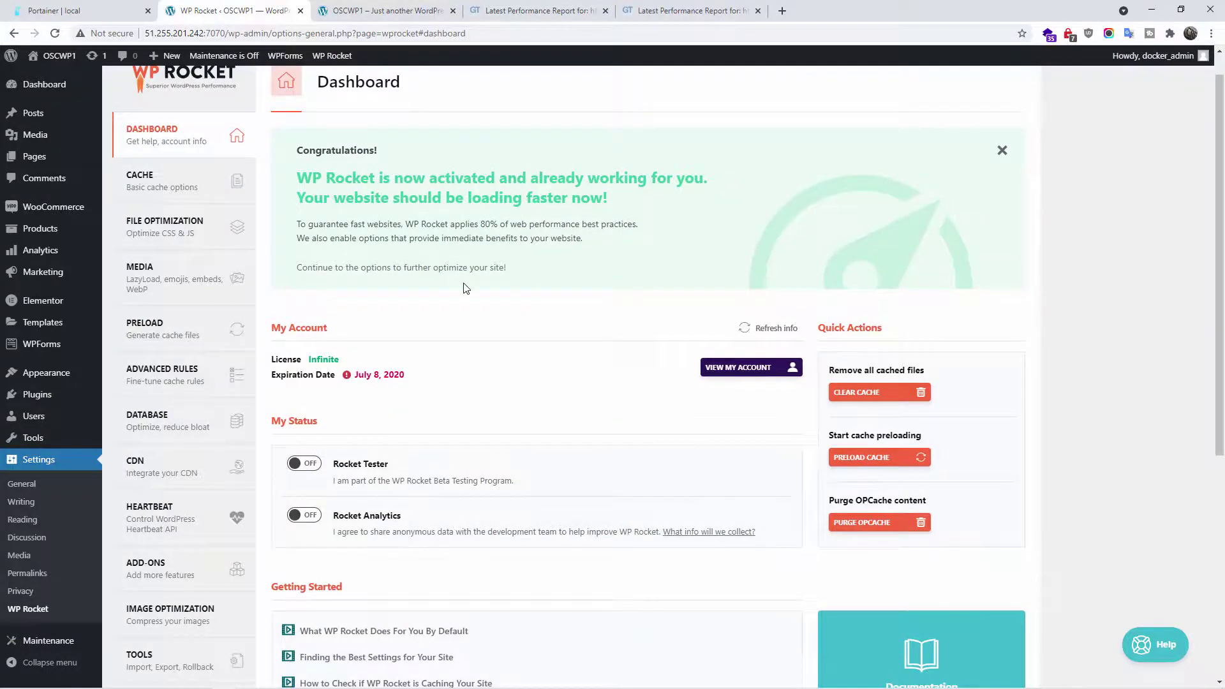
pyautogui.click(630, 8)
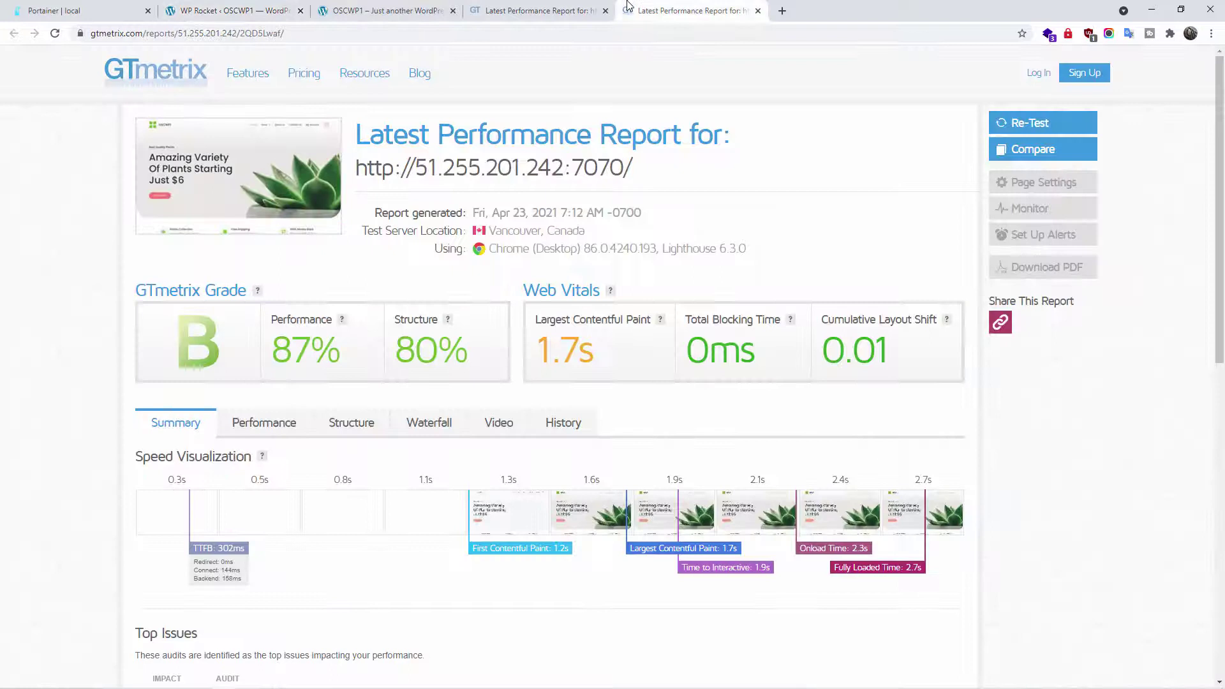
pyautogui.click(356, 5)
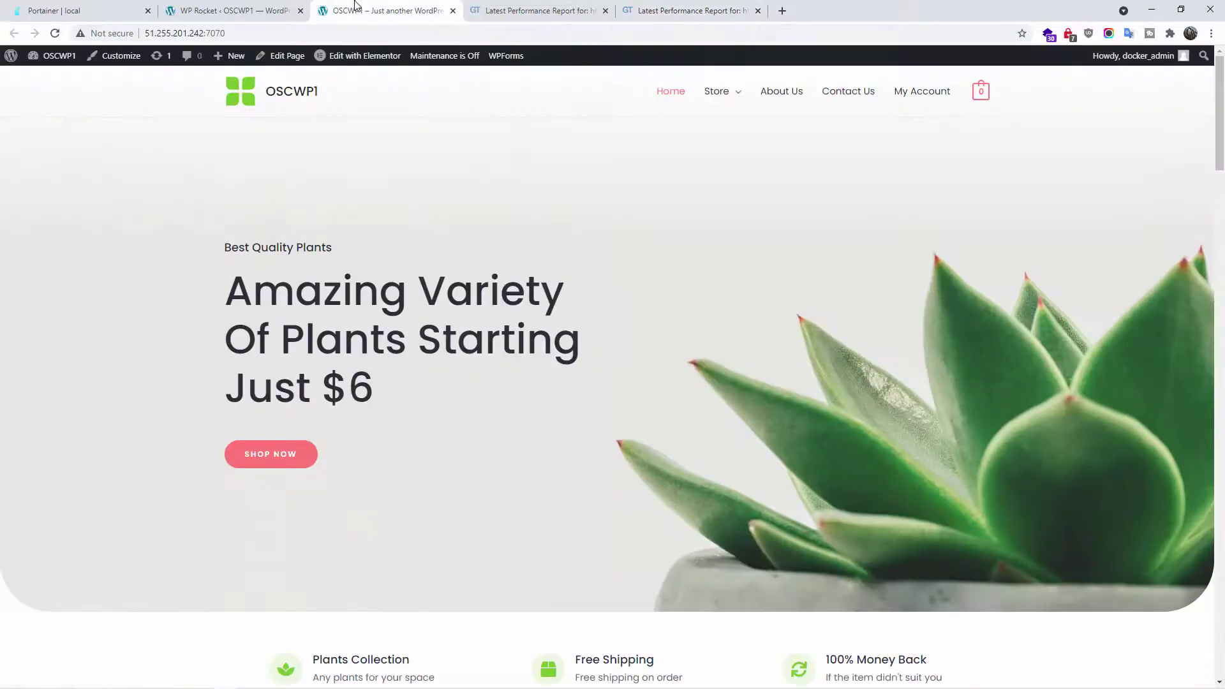
pyautogui.click(267, 5)
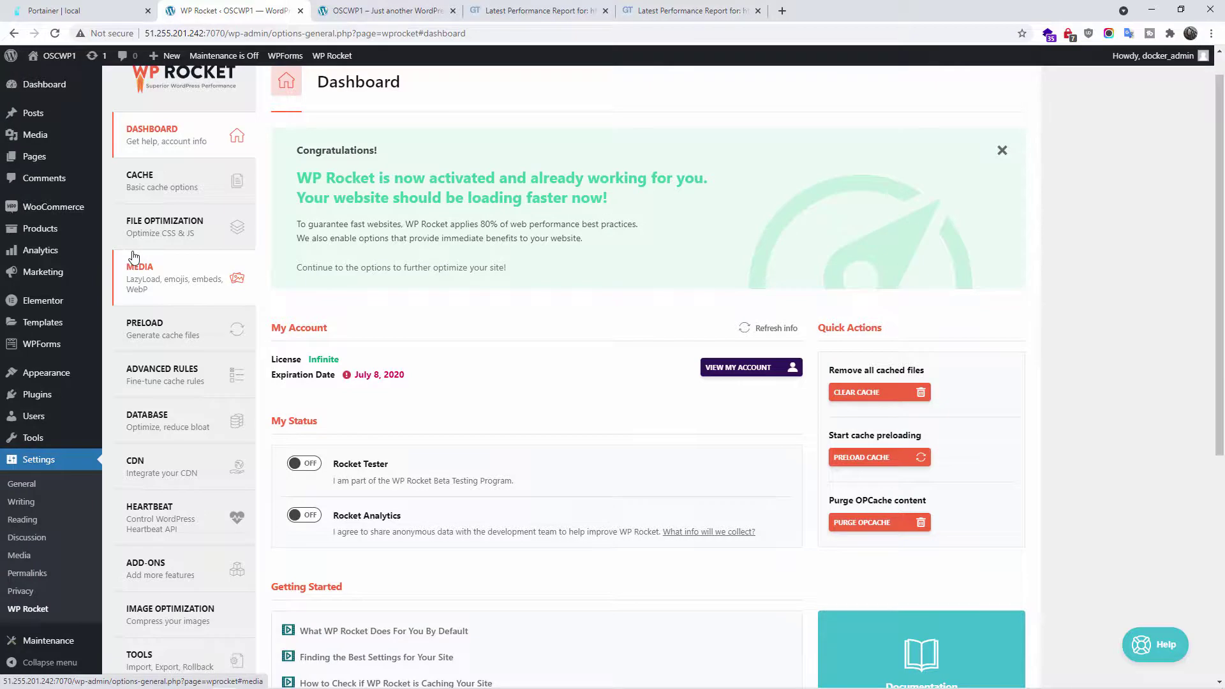
pyautogui.scroll(1, 631, 301)
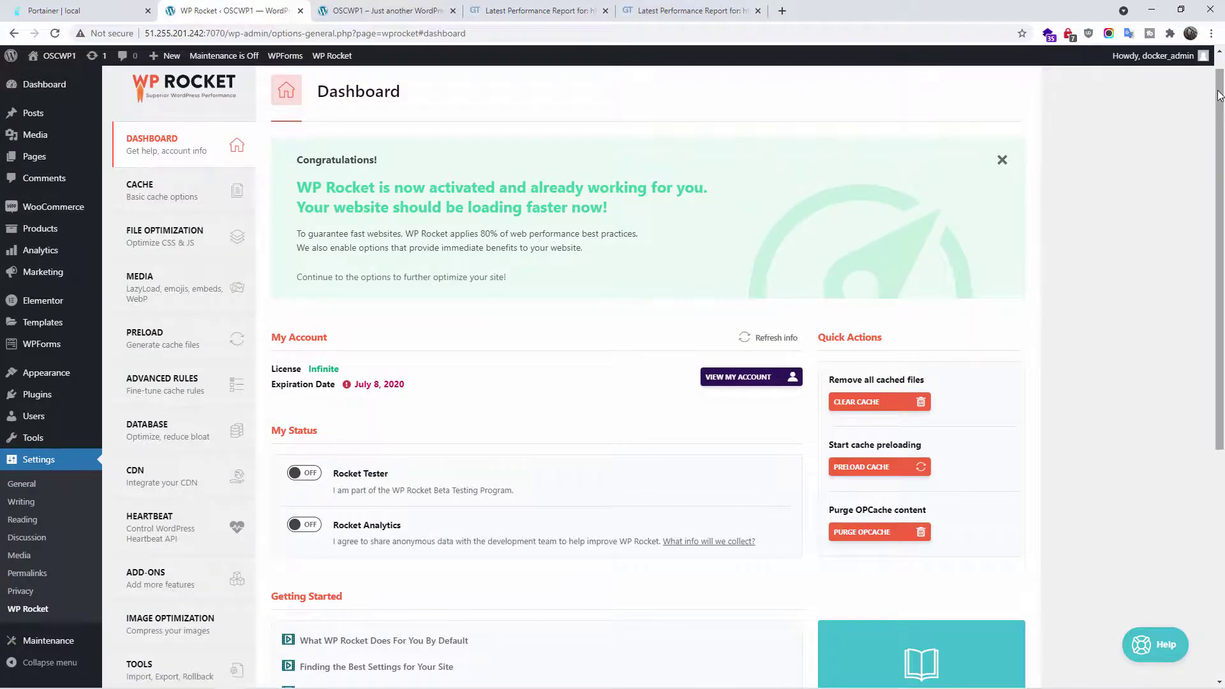
pyautogui.moveTo(1219, 96); pyautogui.dragTo(1204, 167)
pyautogui.scroll(-2, 1031, 201)
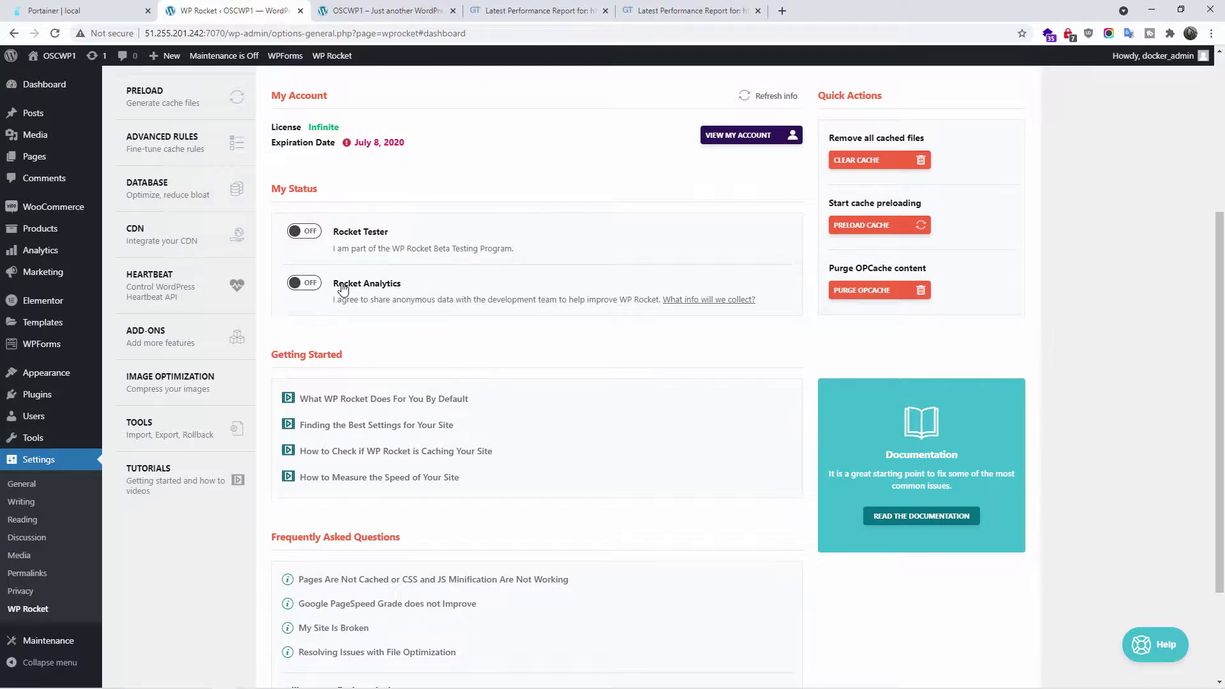
pyautogui.scroll(4, 1010, 155)
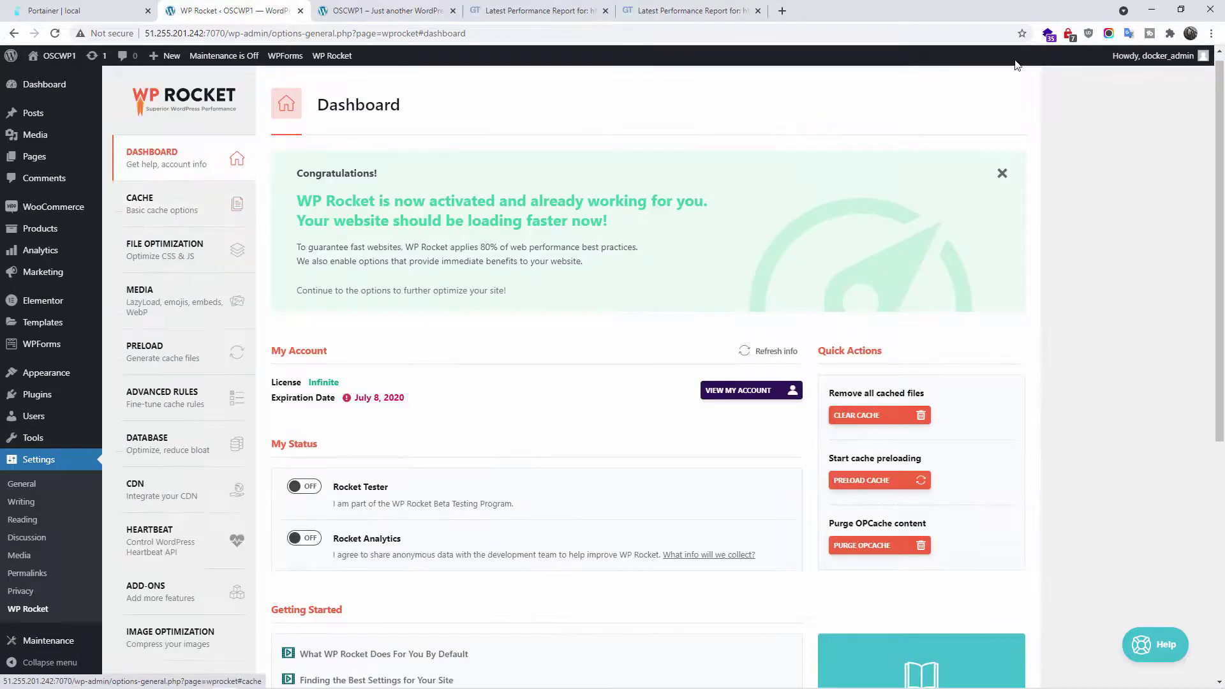
# Step: Dismiss the Congratulations banner and review the Cache tab's mobile caching and 10-hour lifespan
pyautogui.click(1001, 174)
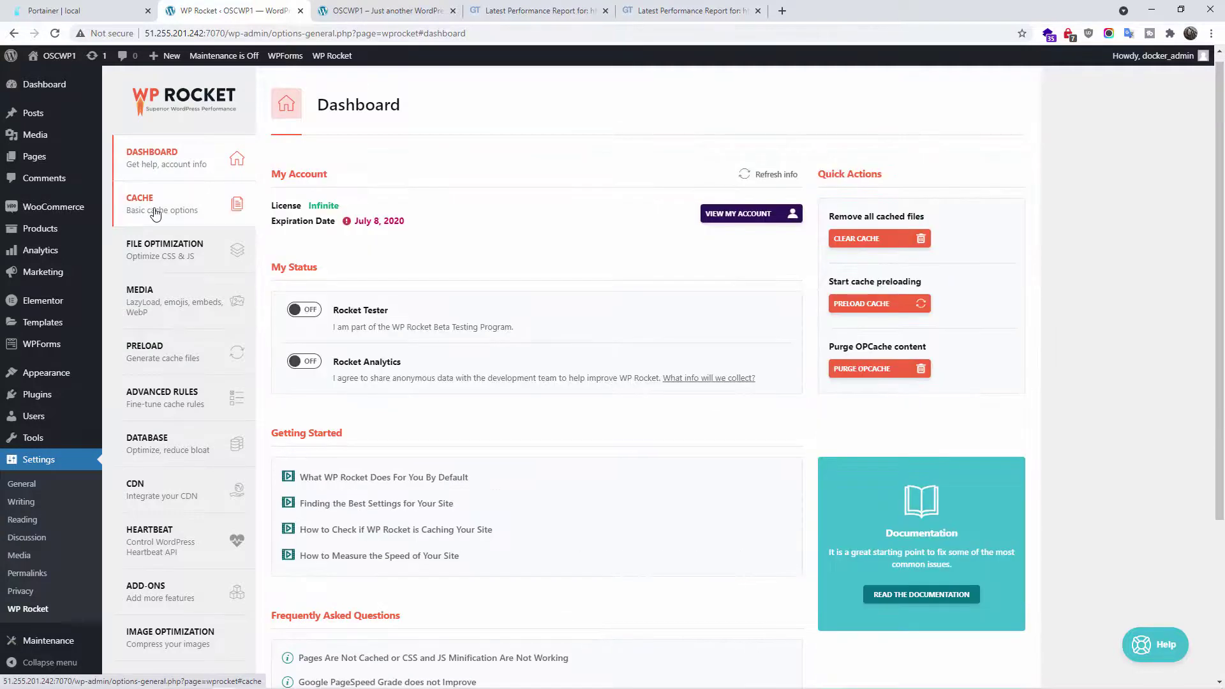
pyautogui.click(155, 213)
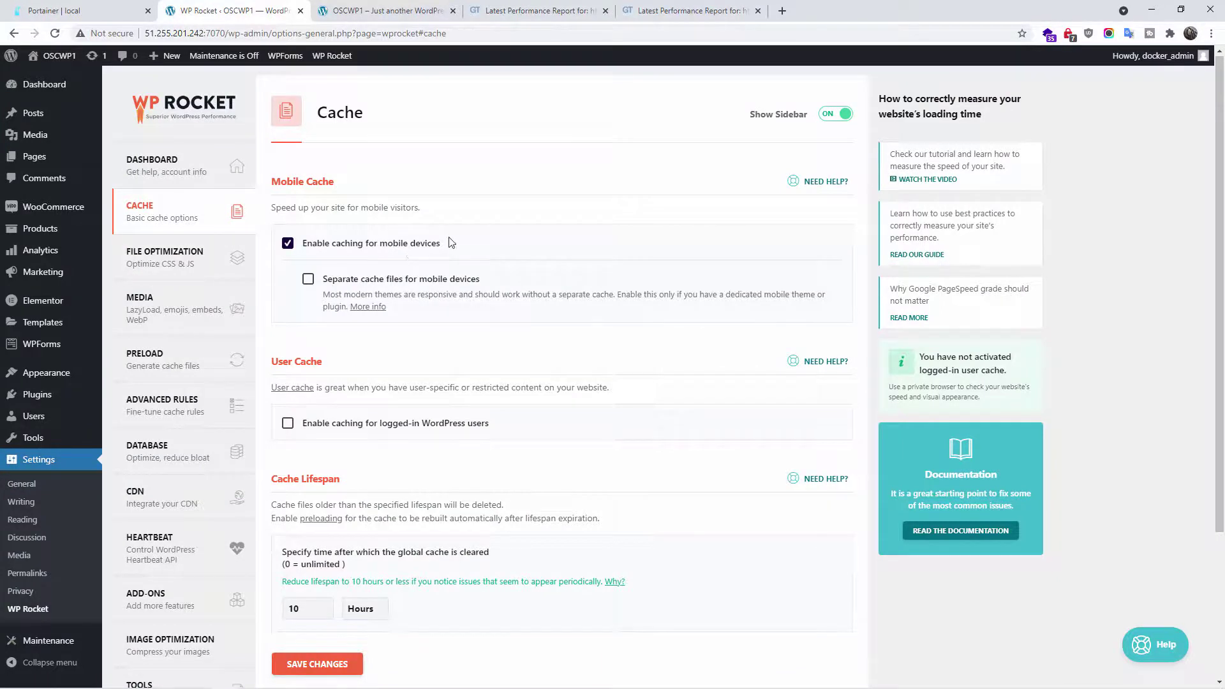
pyautogui.scroll(-2, 380, 255)
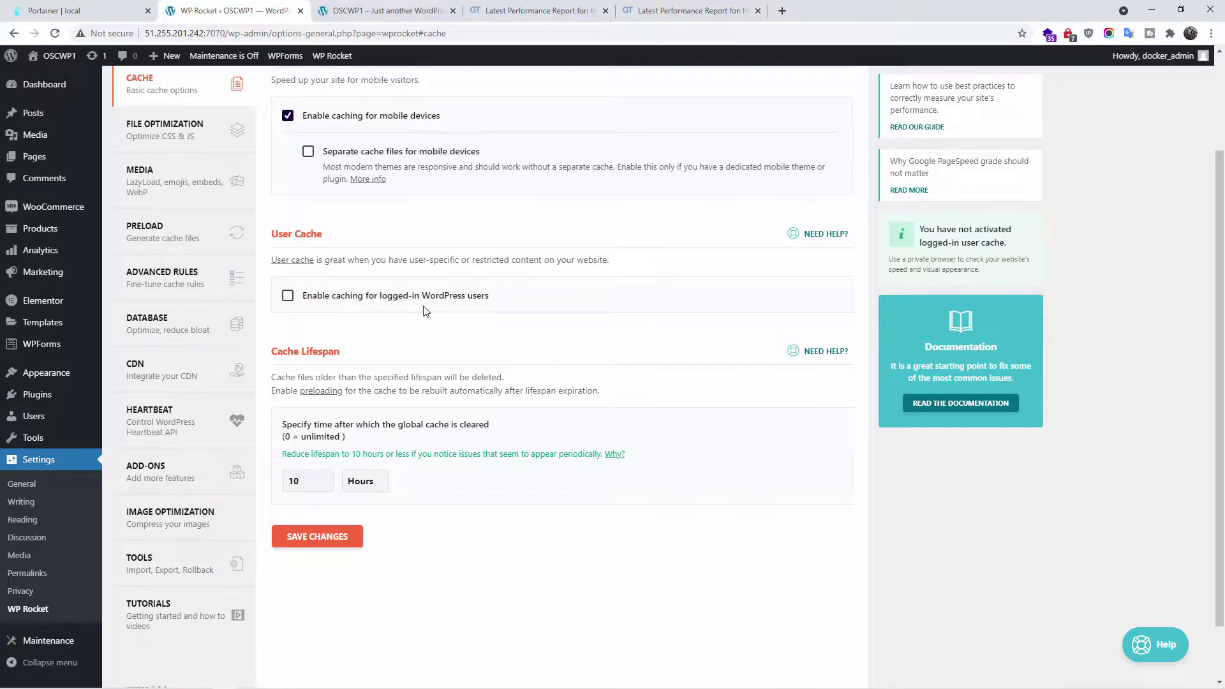
# Step: Scroll through the live OSCWP1 plant-shop homepage
pyautogui.click(398, 5)
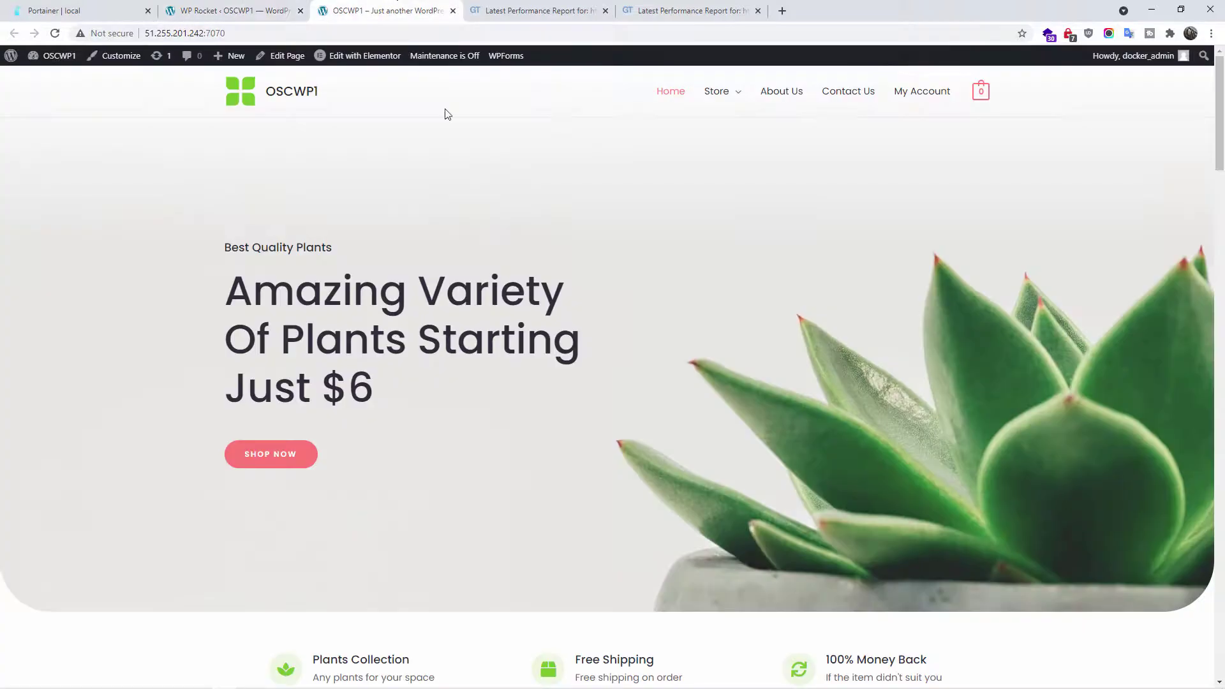
pyautogui.scroll(-14, 482, 220)
pyautogui.scroll(-10, 1206, 298)
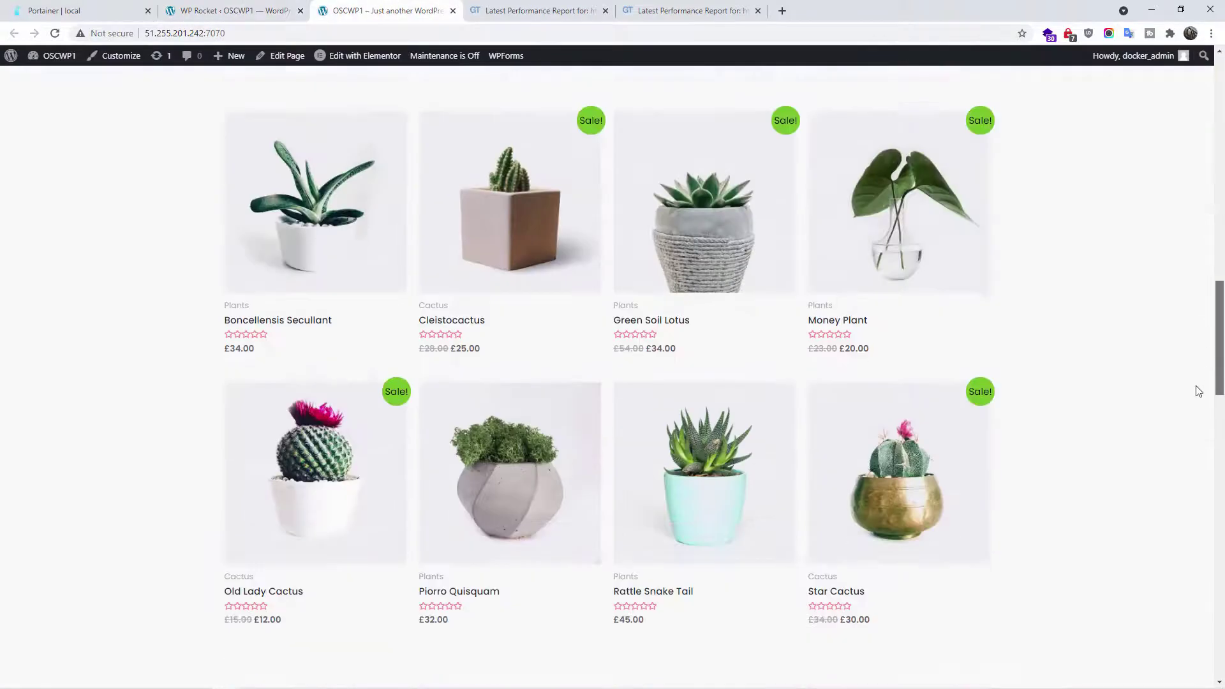
pyautogui.moveTo(1219, 357); pyautogui.dragTo(1223, 97)
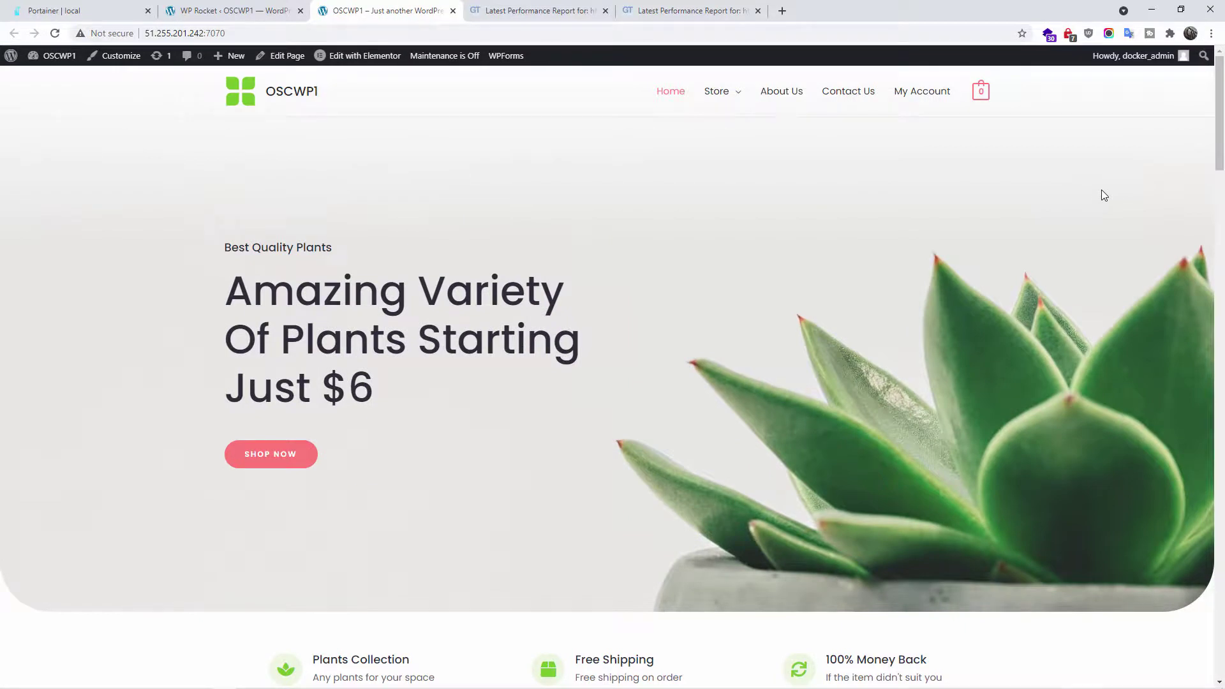
# Step: Change the cache lifespan from 10 to 1 hour and save the Cache settings
pyautogui.click(217, 6)
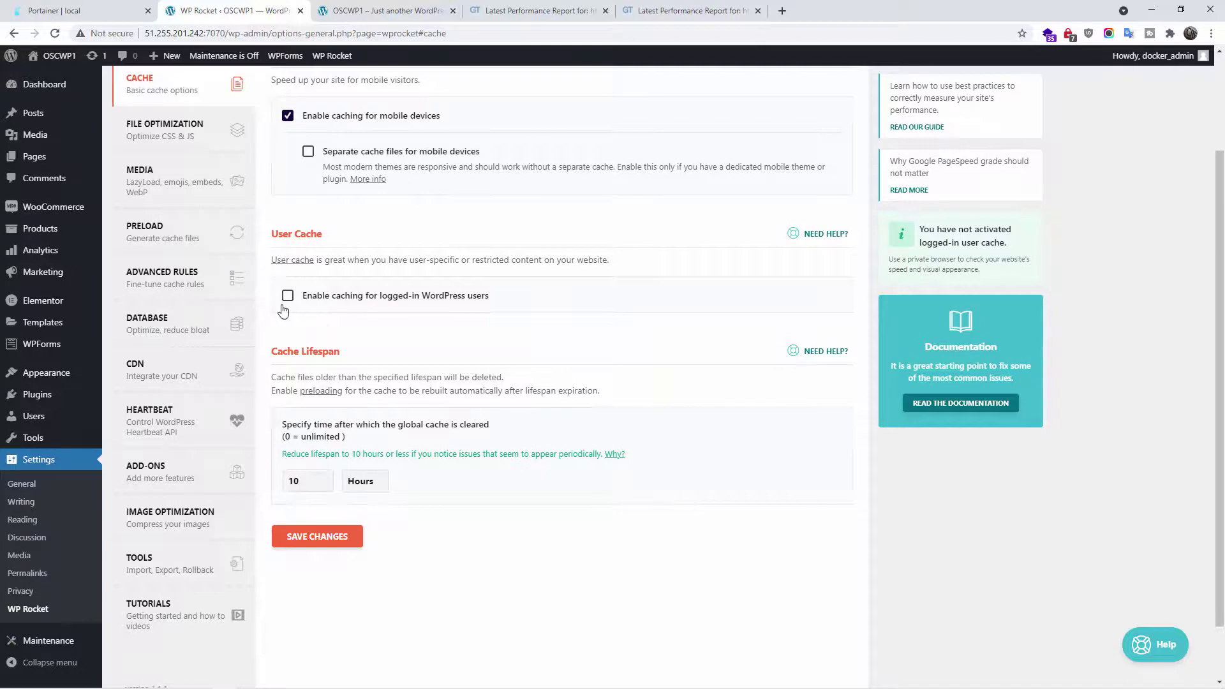
pyautogui.click(350, 487)
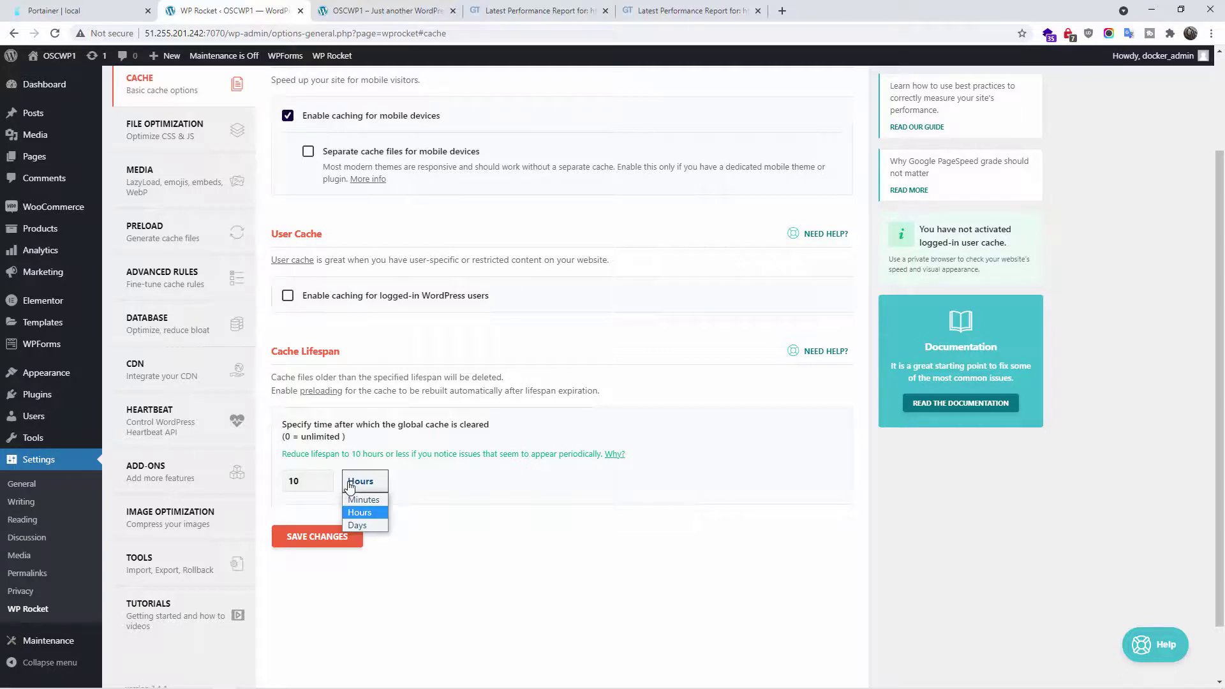
pyautogui.click(316, 480)
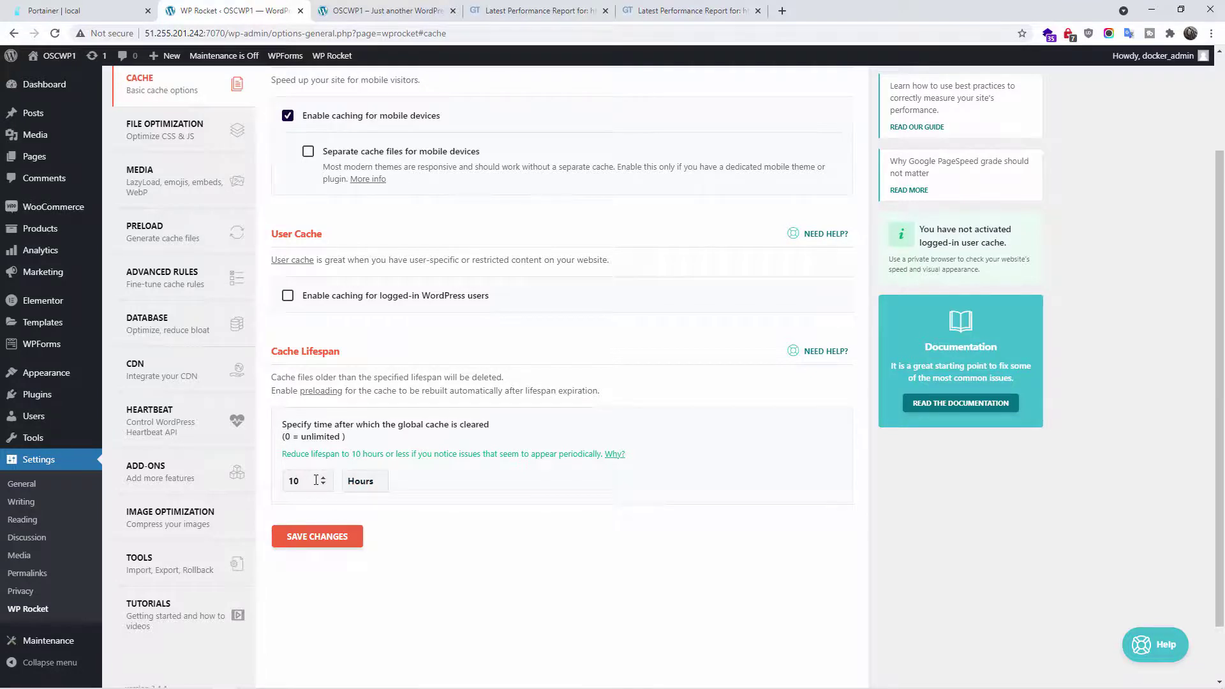
pyautogui.moveTo(304, 483); pyautogui.dragTo(270, 478)
pyautogui.write('1')
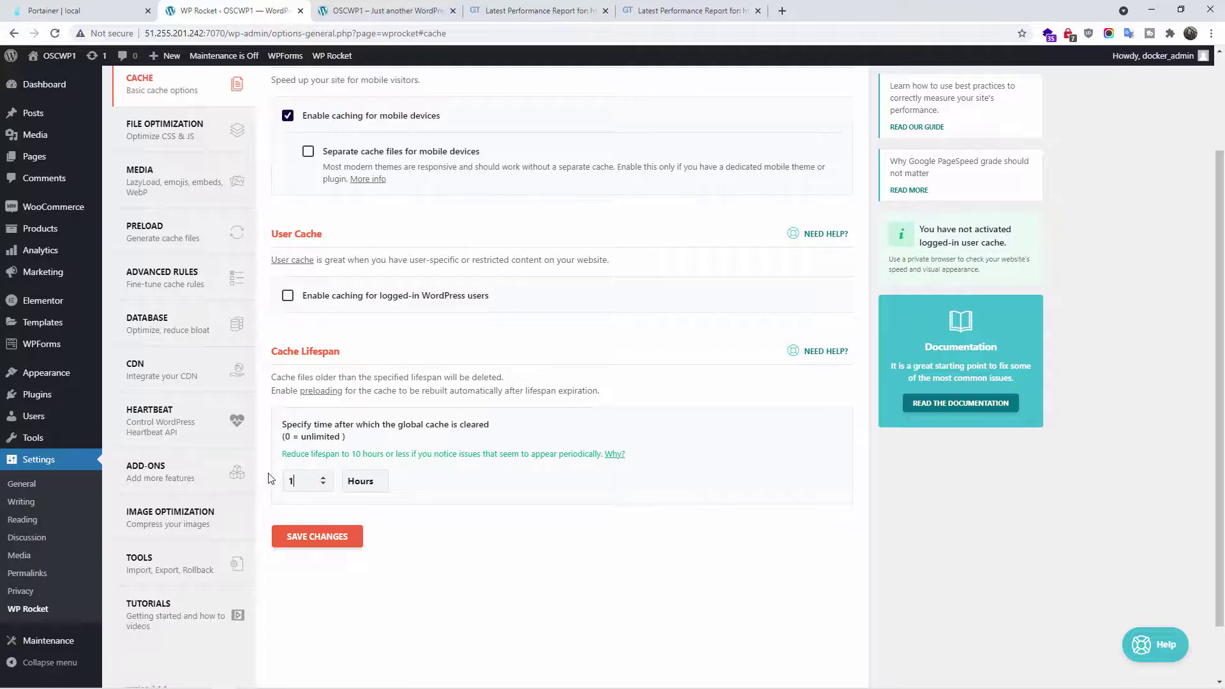
pyautogui.click(317, 536)
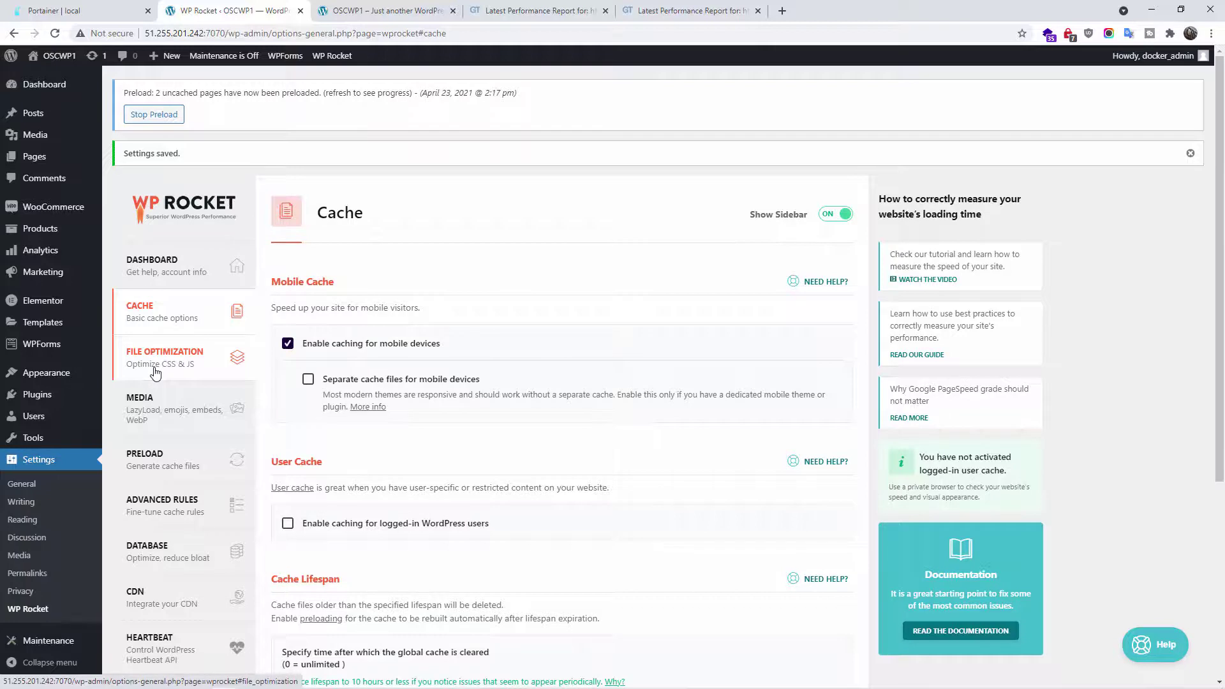
# Step: Enable Minify HTML and Remove query strings from static resources in File Optimization
pyautogui.click(155, 373)
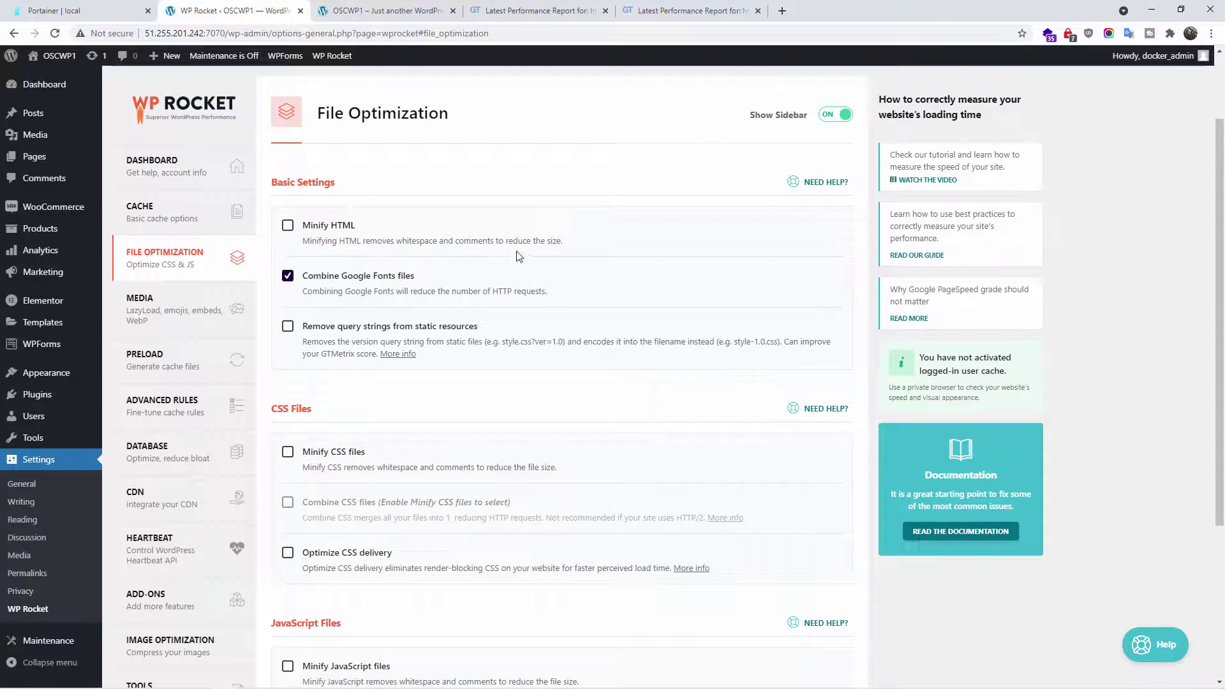
pyautogui.moveTo(490, 242); pyautogui.dragTo(562, 242)
pyautogui.click(289, 229)
pyautogui.click(287, 327)
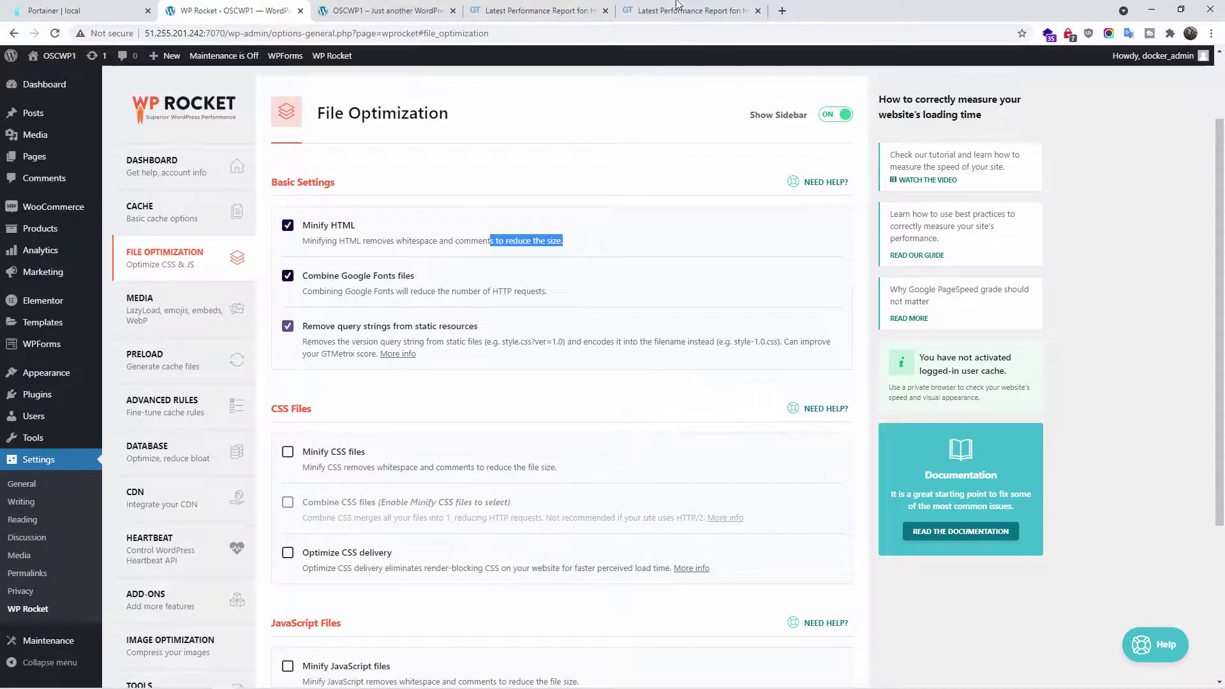
pyautogui.click(378, 19)
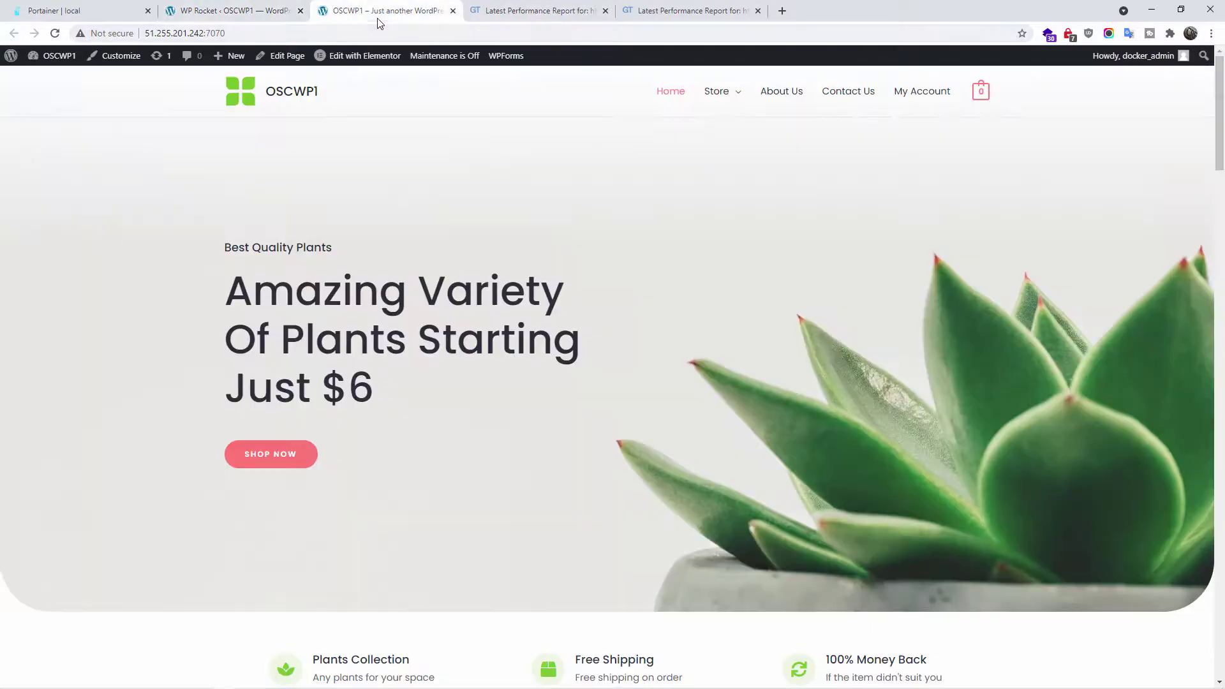
# Step: View the homepage source and inspect the dashicons stylesheet URL with its ?ver= query string
pyautogui.rightClick(862, 316)
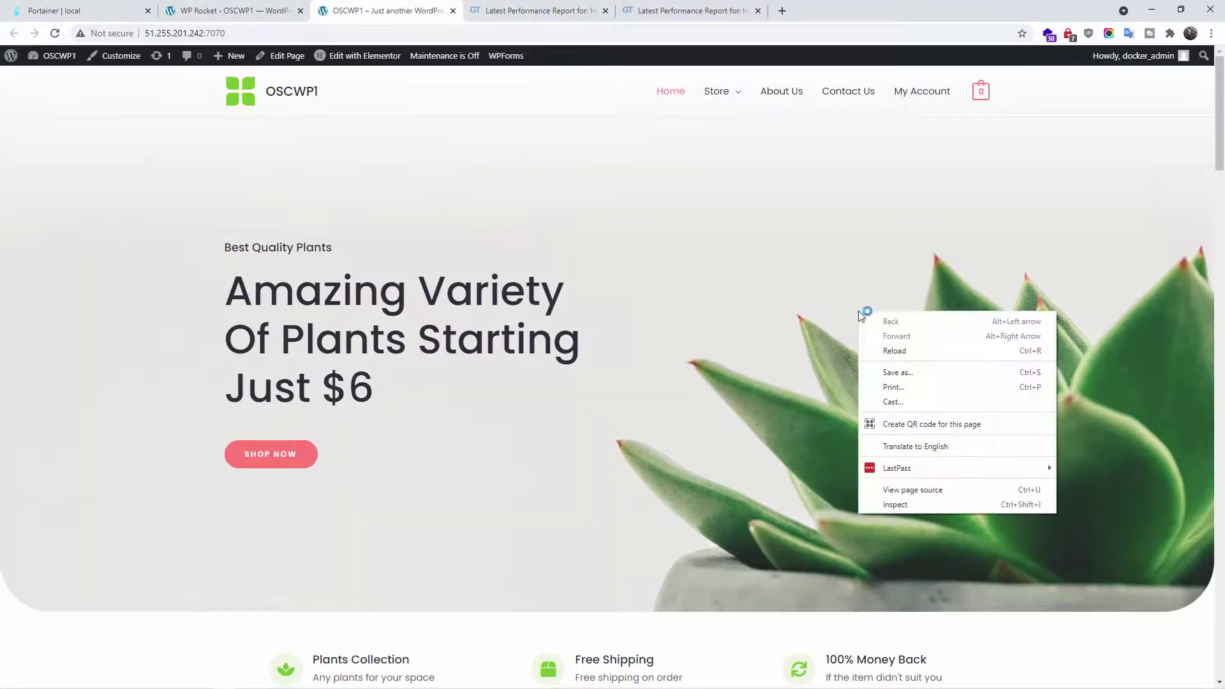
pyautogui.click(939, 489)
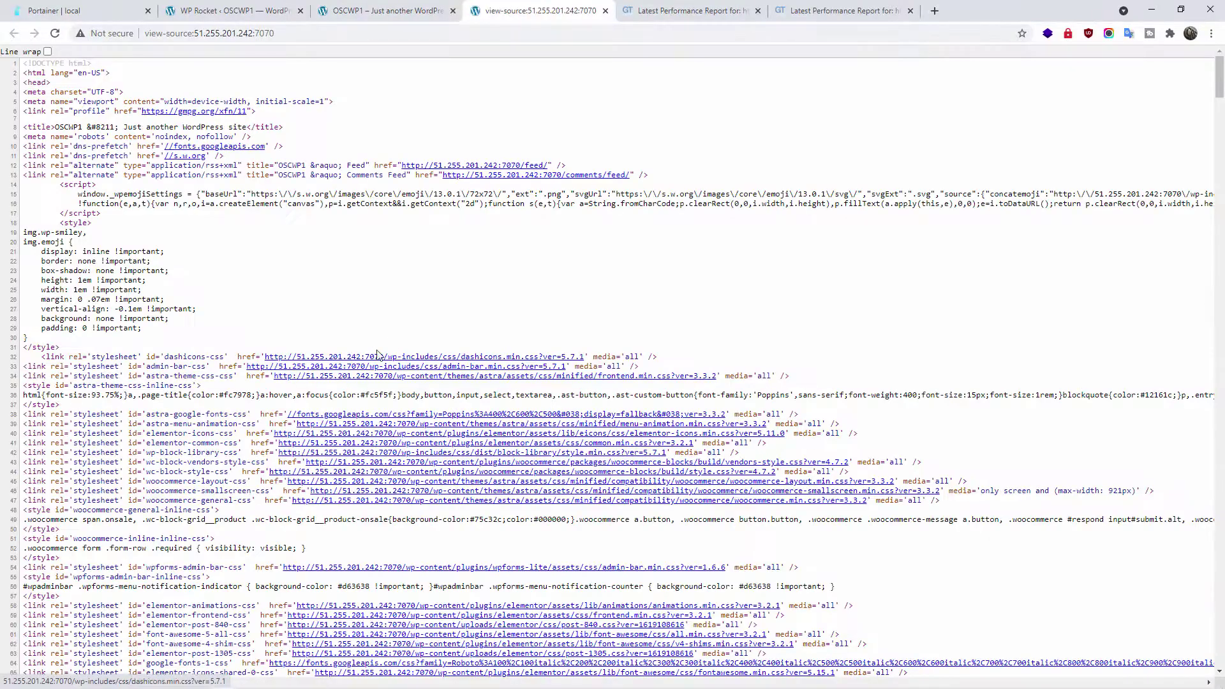
pyautogui.moveTo(262, 357); pyautogui.dragTo(541, 360)
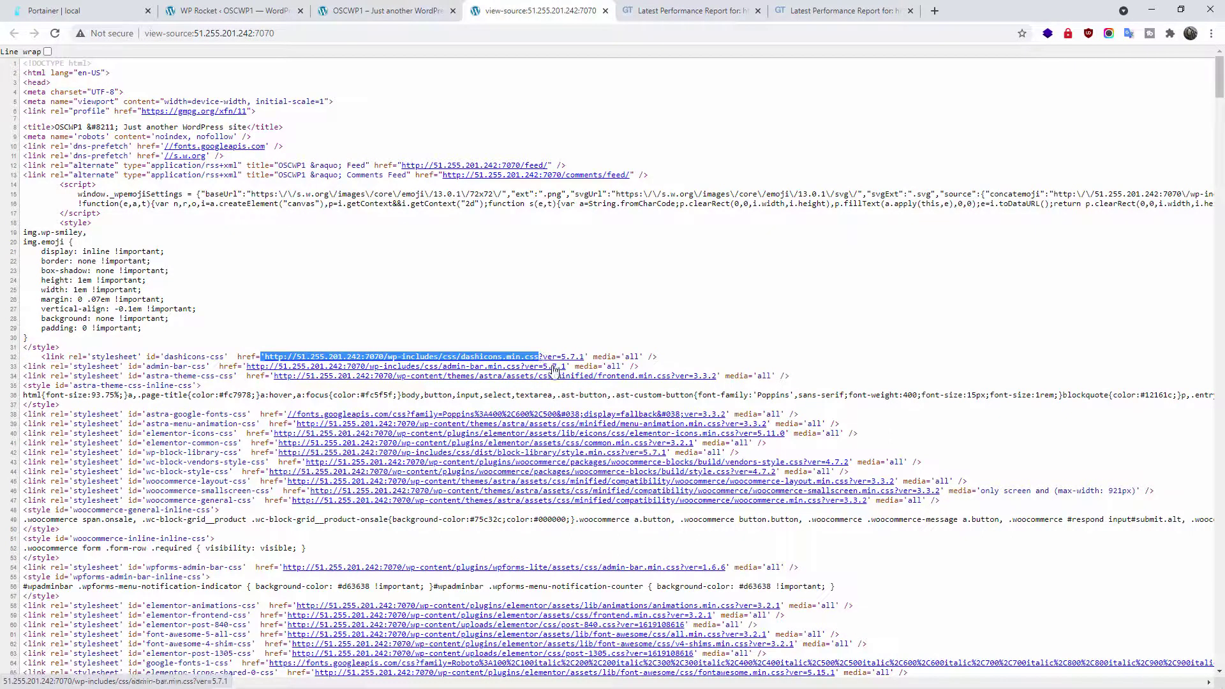
pyautogui.click(581, 344)
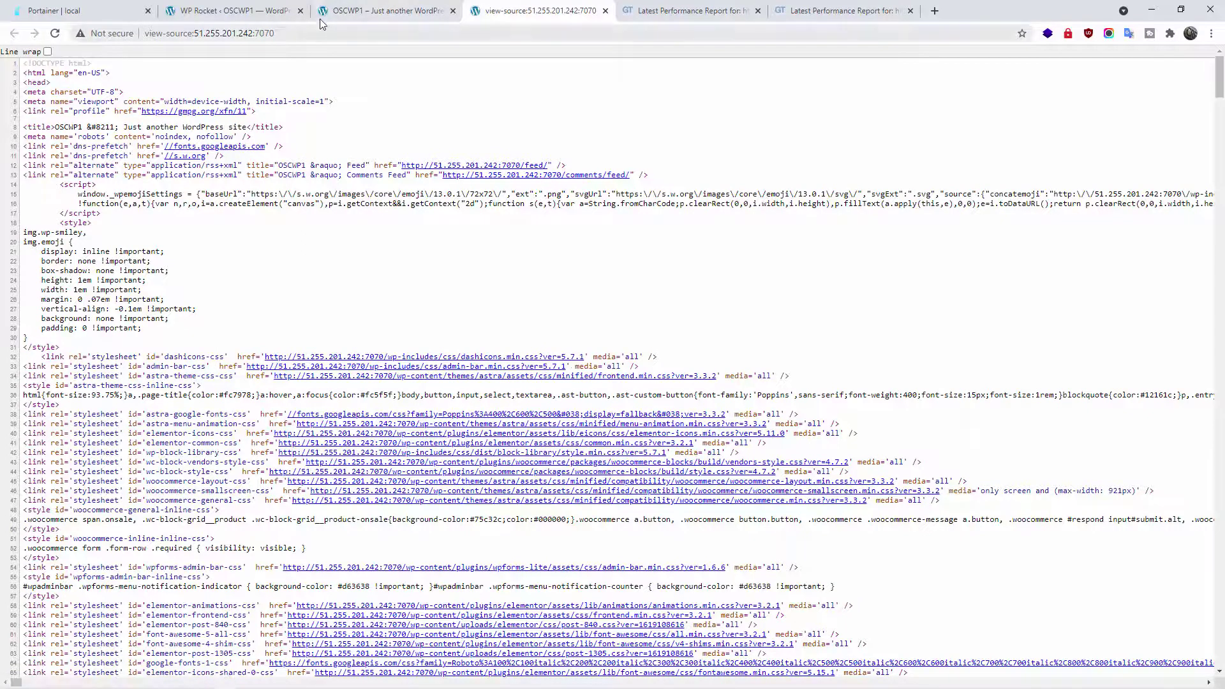
pyautogui.click(235, 7)
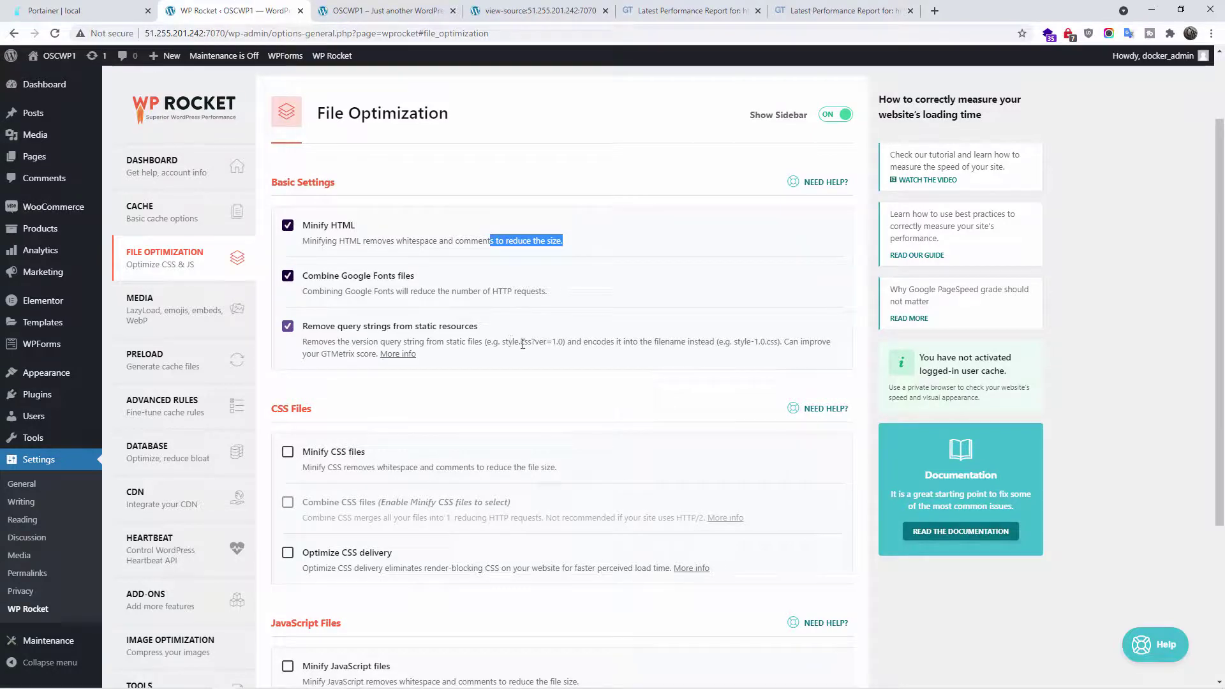
# Step: Enable Minify CSS files after noting the style.css?ver=1.0 example in the description
pyautogui.moveTo(502, 342); pyautogui.dragTo(568, 343)
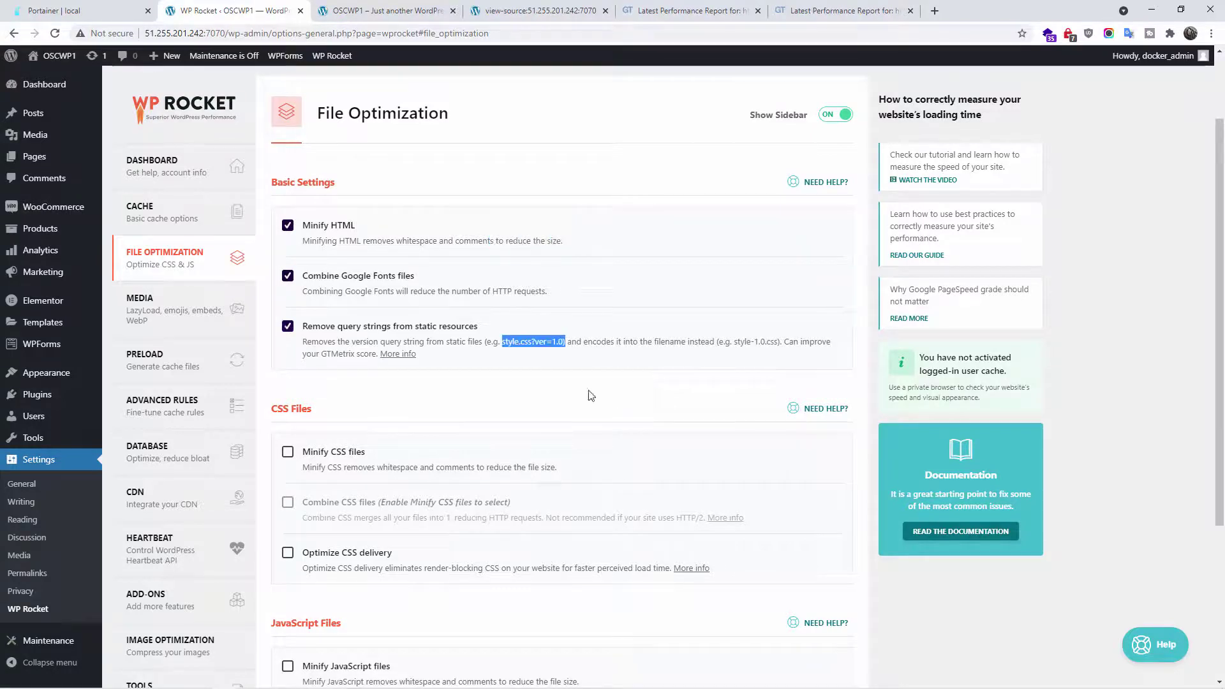
pyautogui.click(654, 385)
pyautogui.scroll(-1, 652, 384)
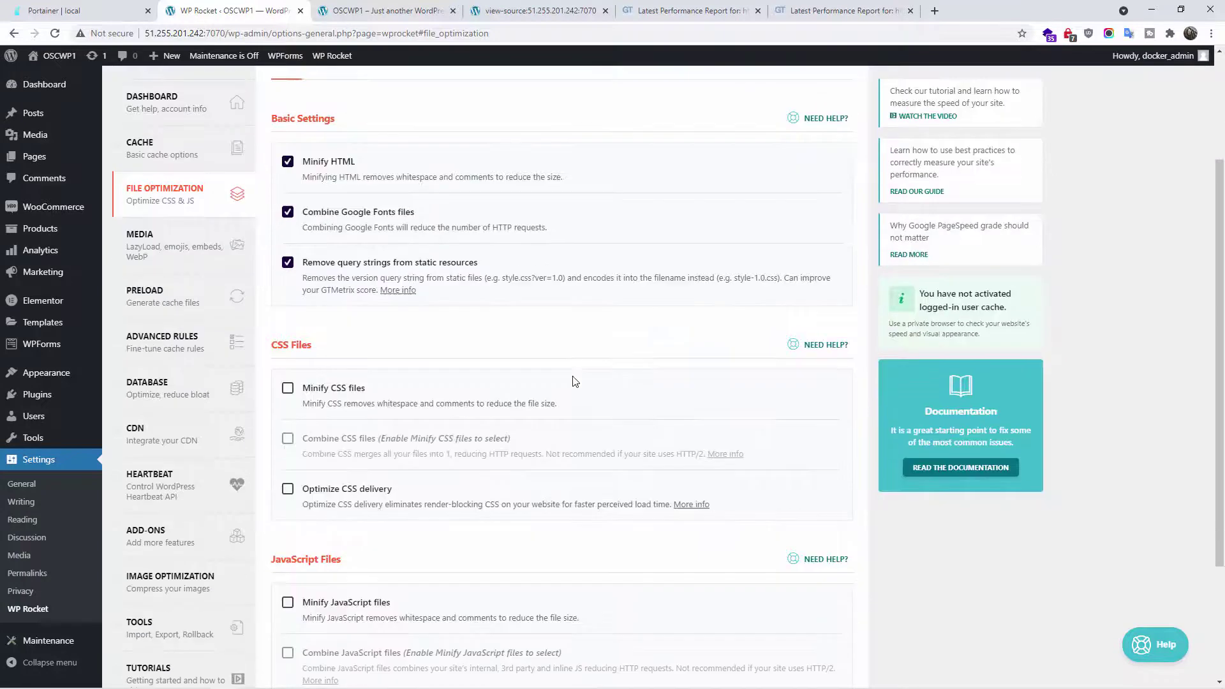
pyautogui.click(287, 390)
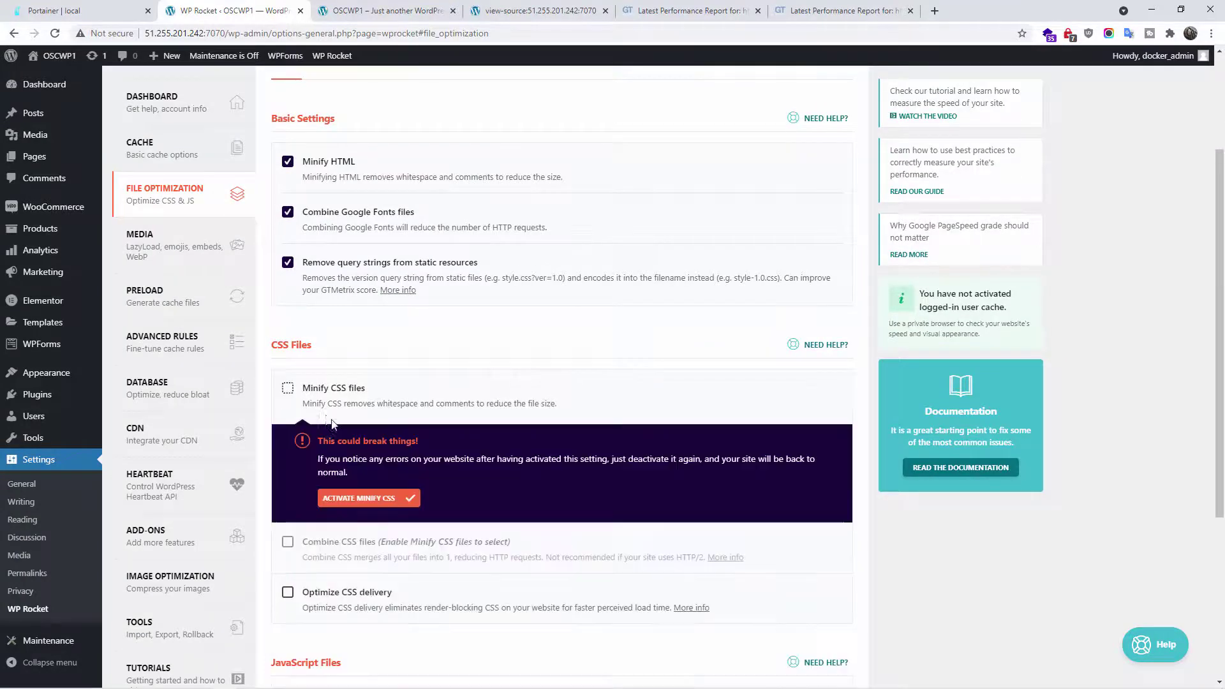
pyautogui.click(287, 391)
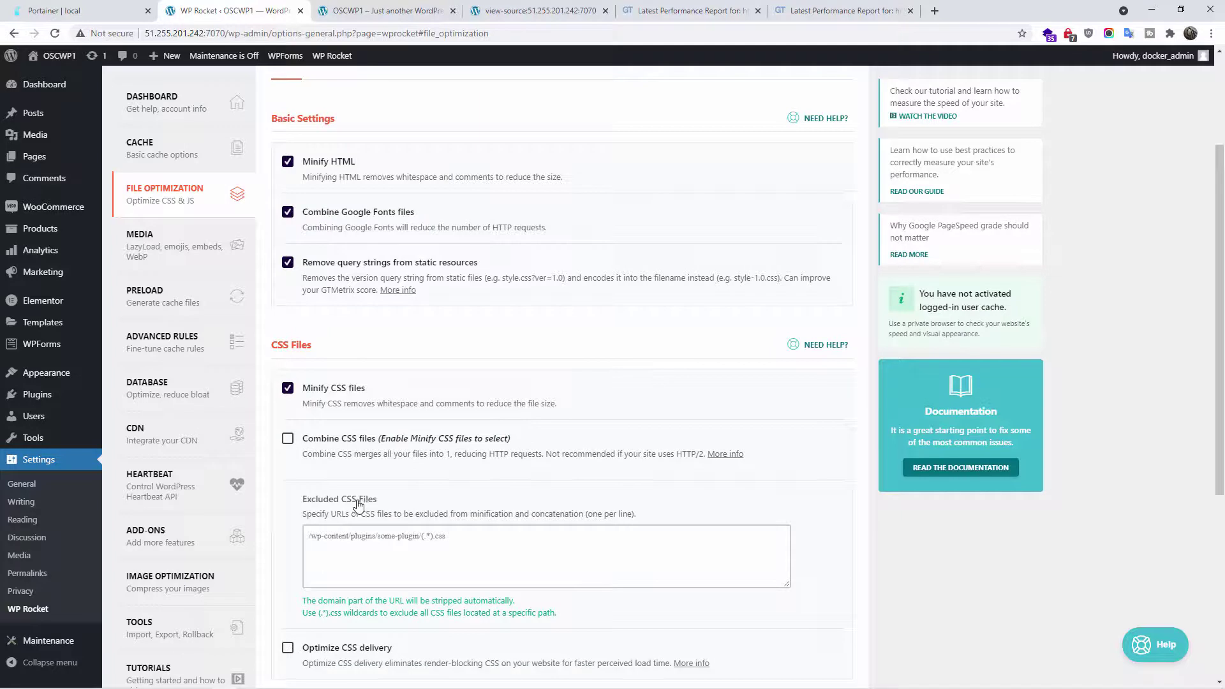
# Step: Activate Combine CSS files, then untick it again so combining stays off
pyautogui.click(287, 440)
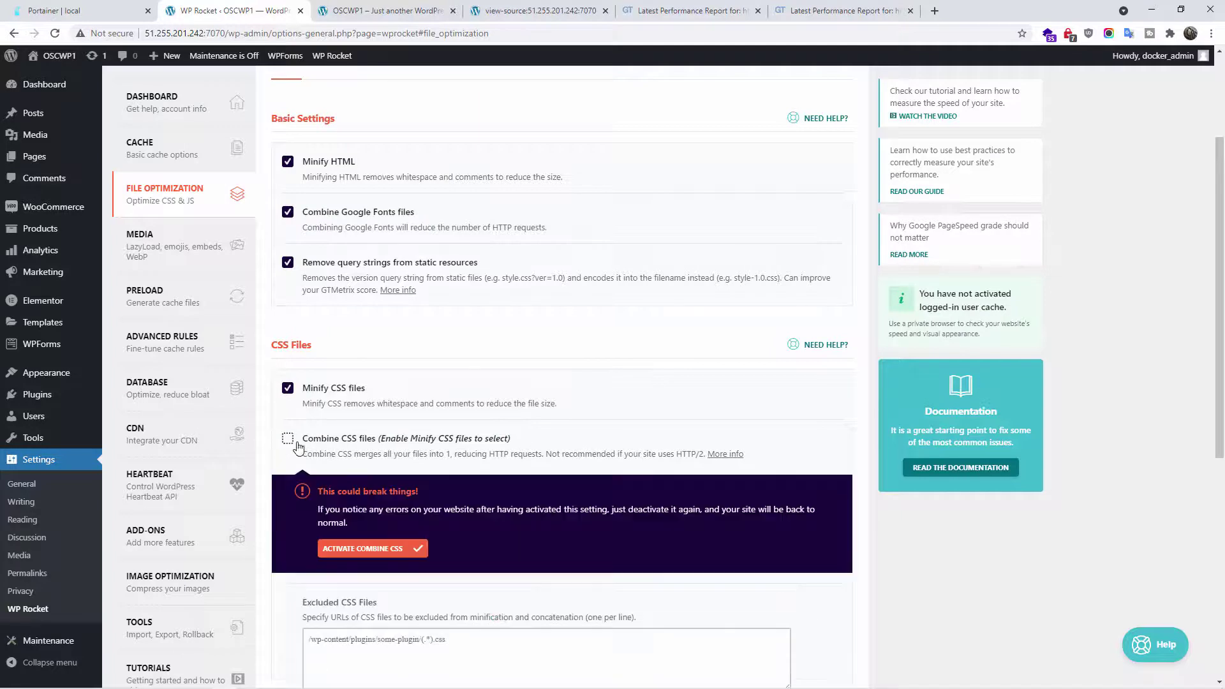
pyautogui.click(393, 559)
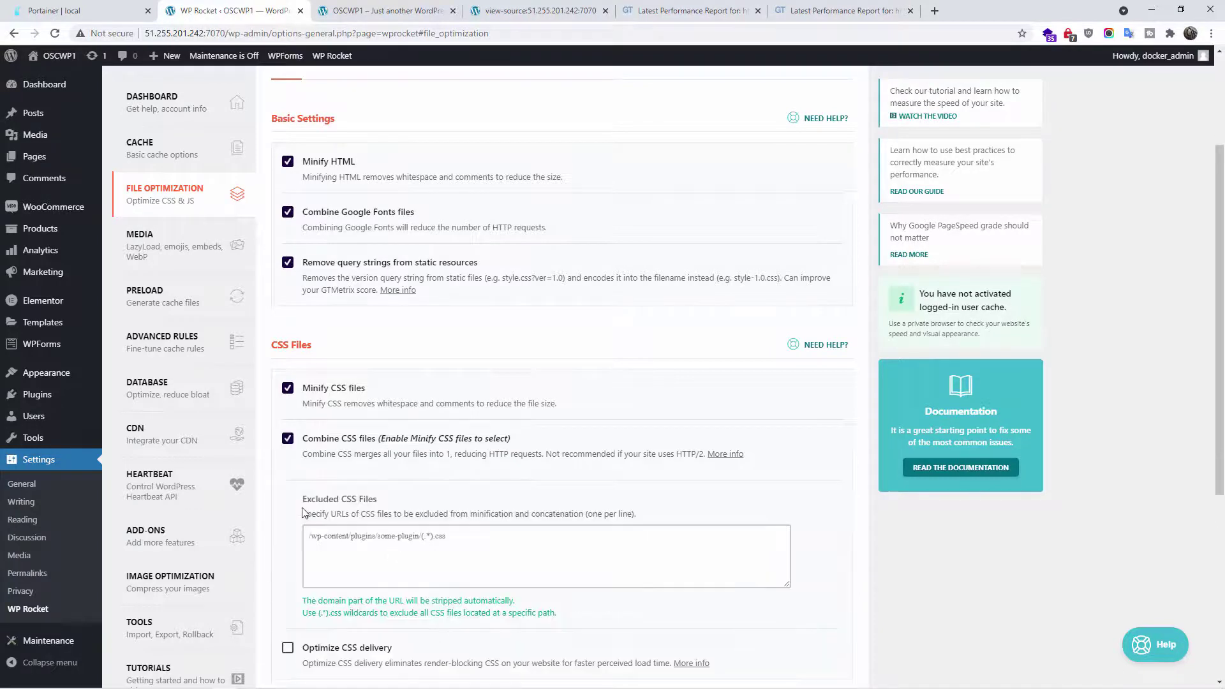
pyautogui.click(287, 440)
pyautogui.scroll(-1, 302, 501)
# Step: Turn on Optimize CSS delivery
pyautogui.click(376, 495)
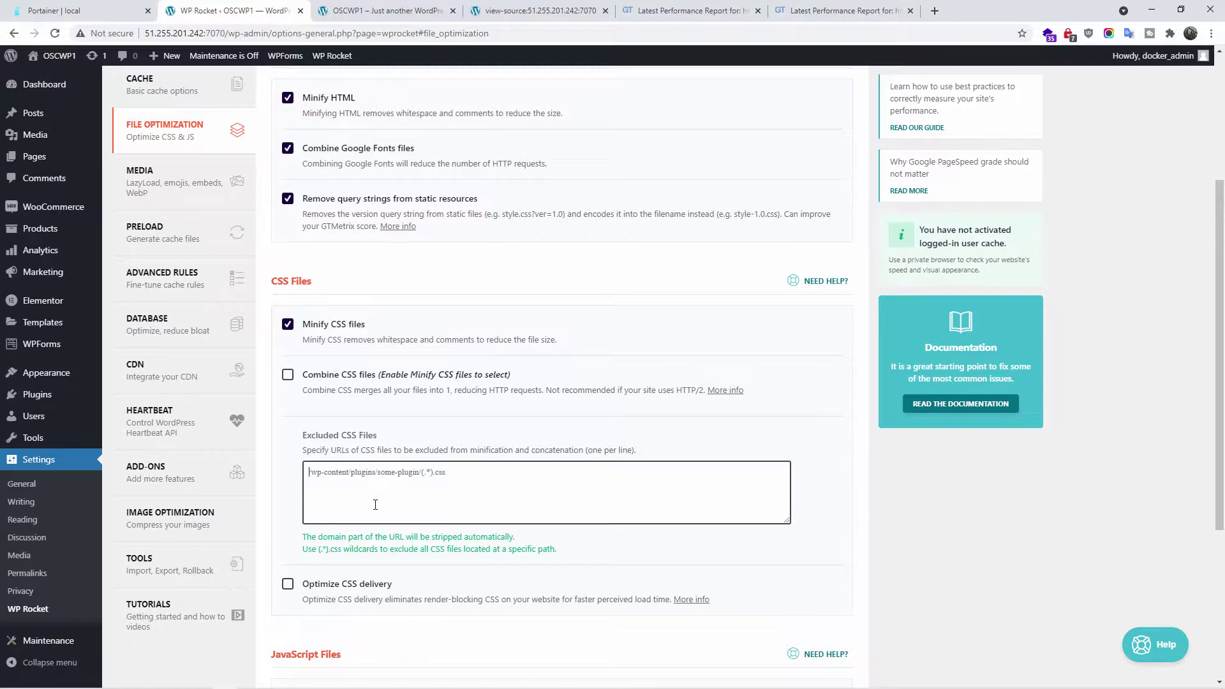
pyautogui.scroll(-3, 375, 504)
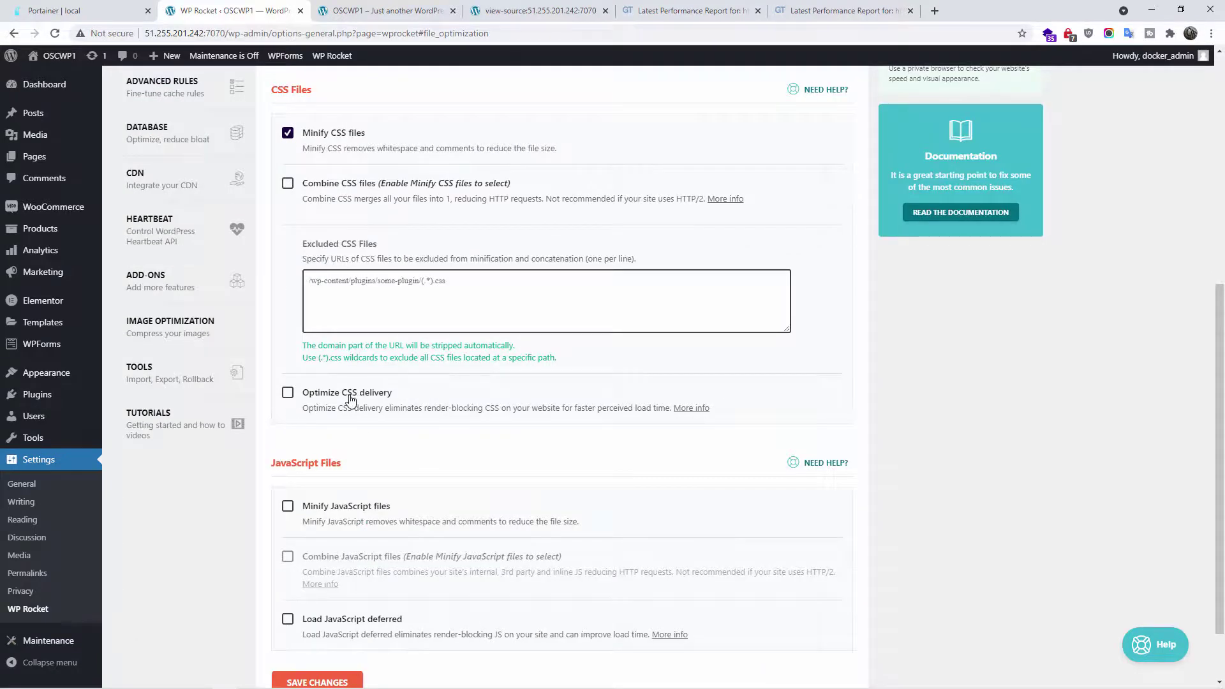
pyautogui.click(310, 407)
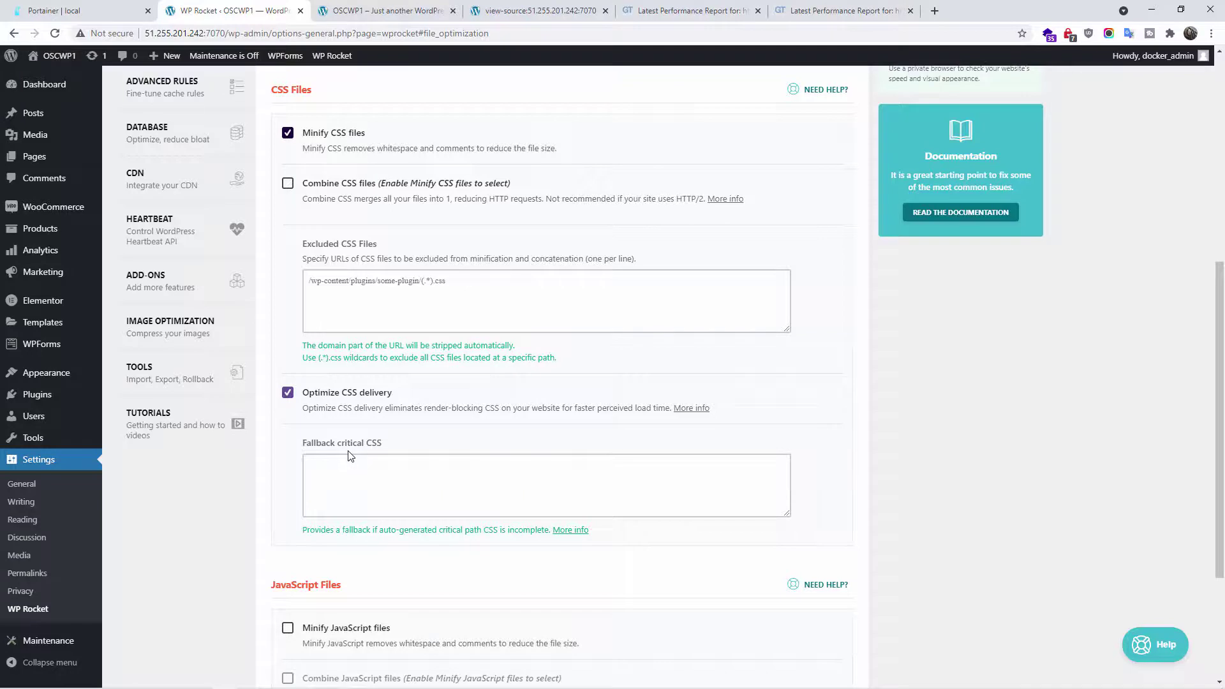
pyautogui.scroll(-3, 356, 464)
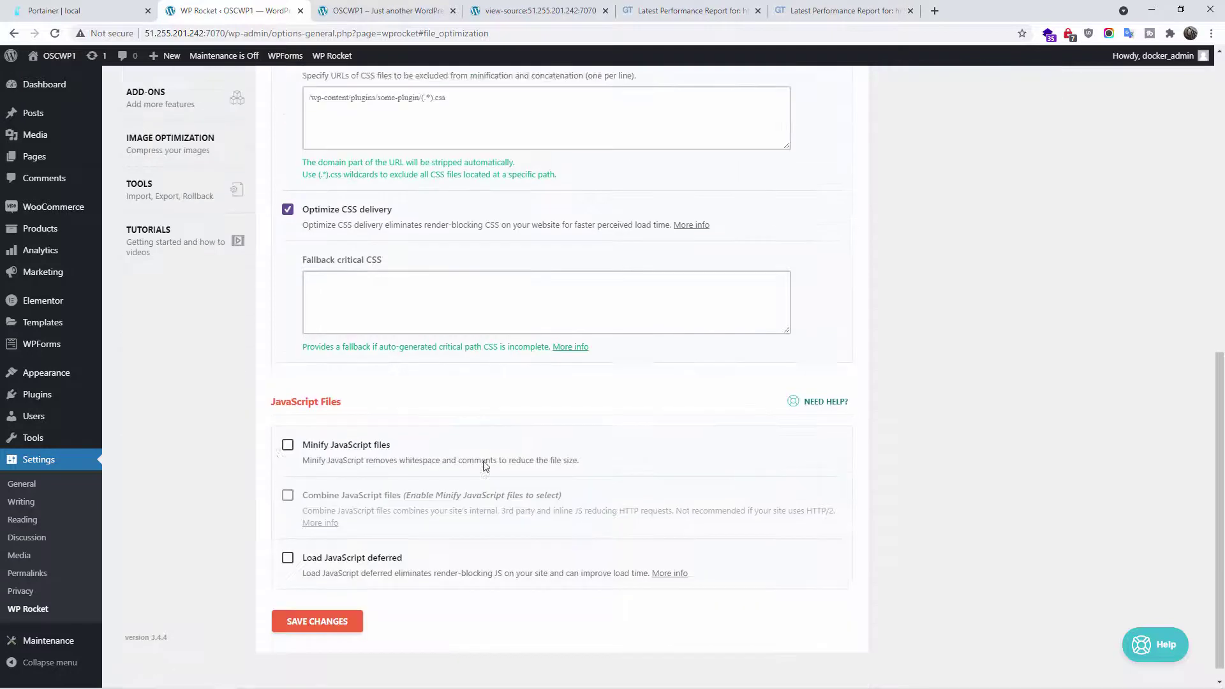
# Step: Enable JavaScript minify, combine and deferred loading, save, and return to the grade C GTmetrix report
pyautogui.click(287, 437)
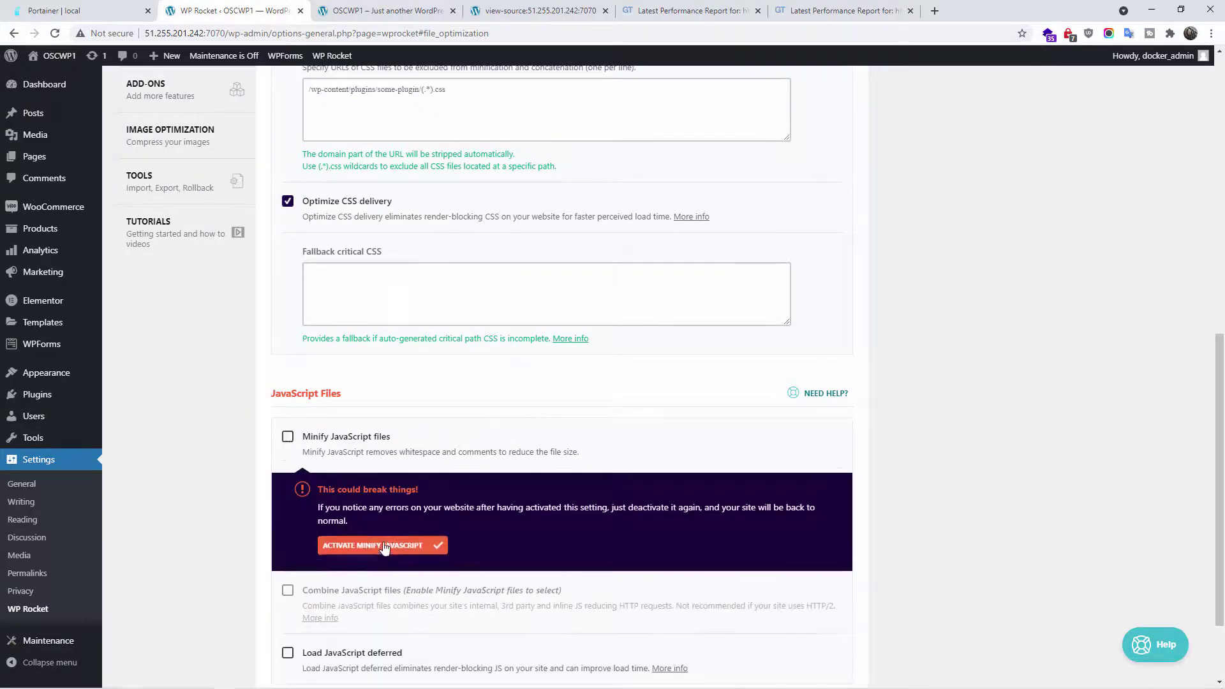
pyautogui.click(383, 542)
pyautogui.scroll(-3, 561, 536)
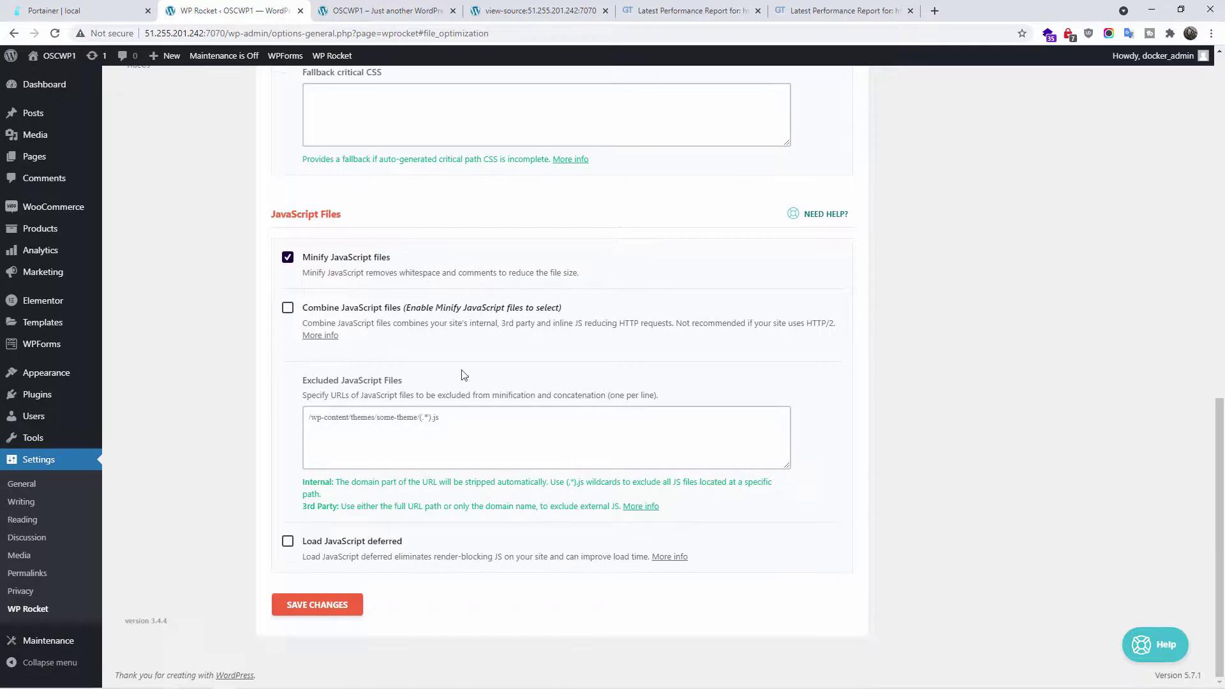
pyautogui.click(287, 310)
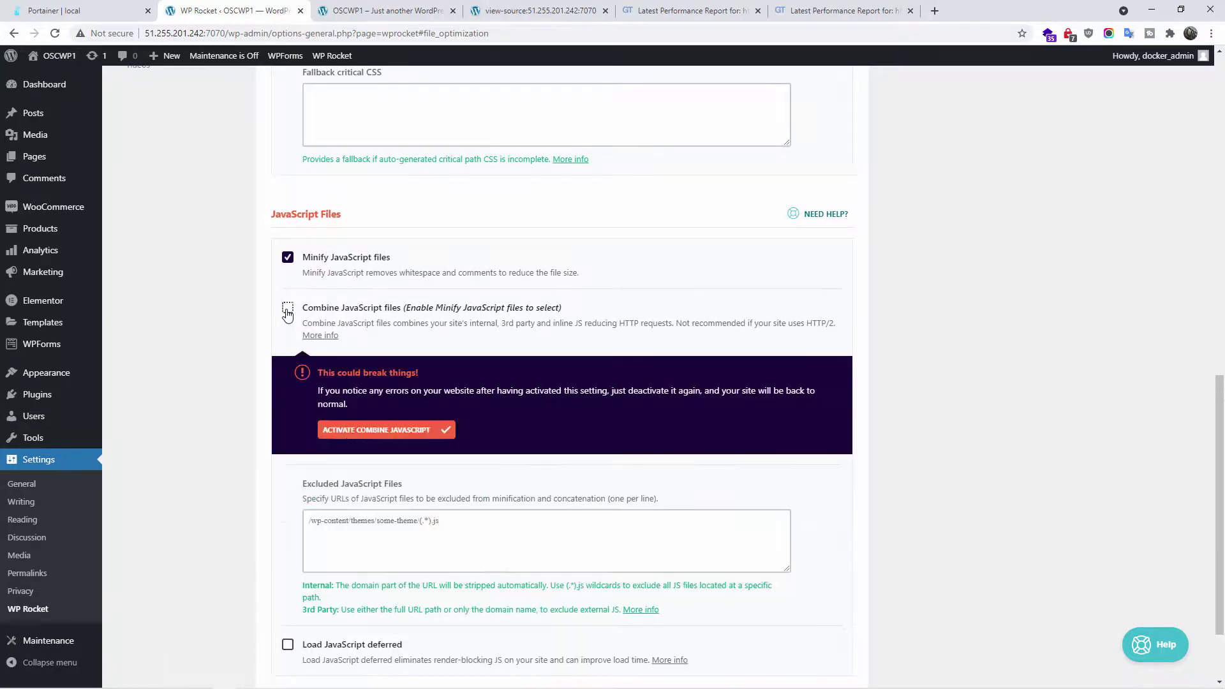
pyautogui.click(381, 431)
pyautogui.scroll(-3, 549, 453)
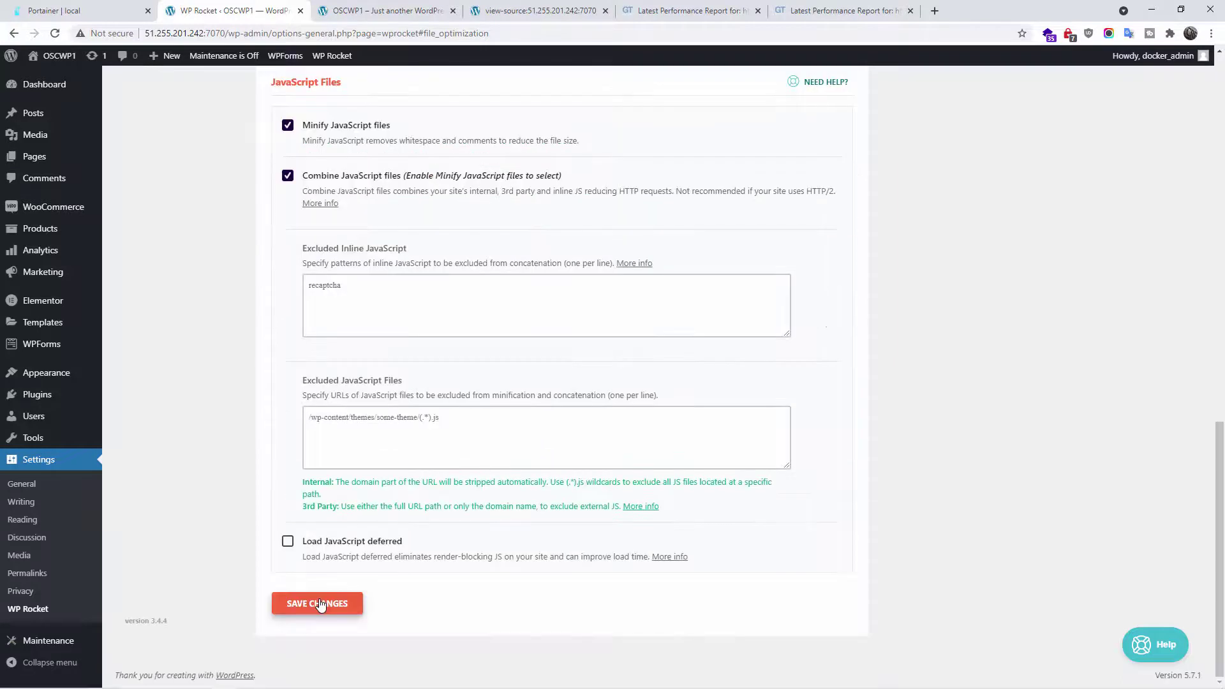
pyautogui.click(289, 543)
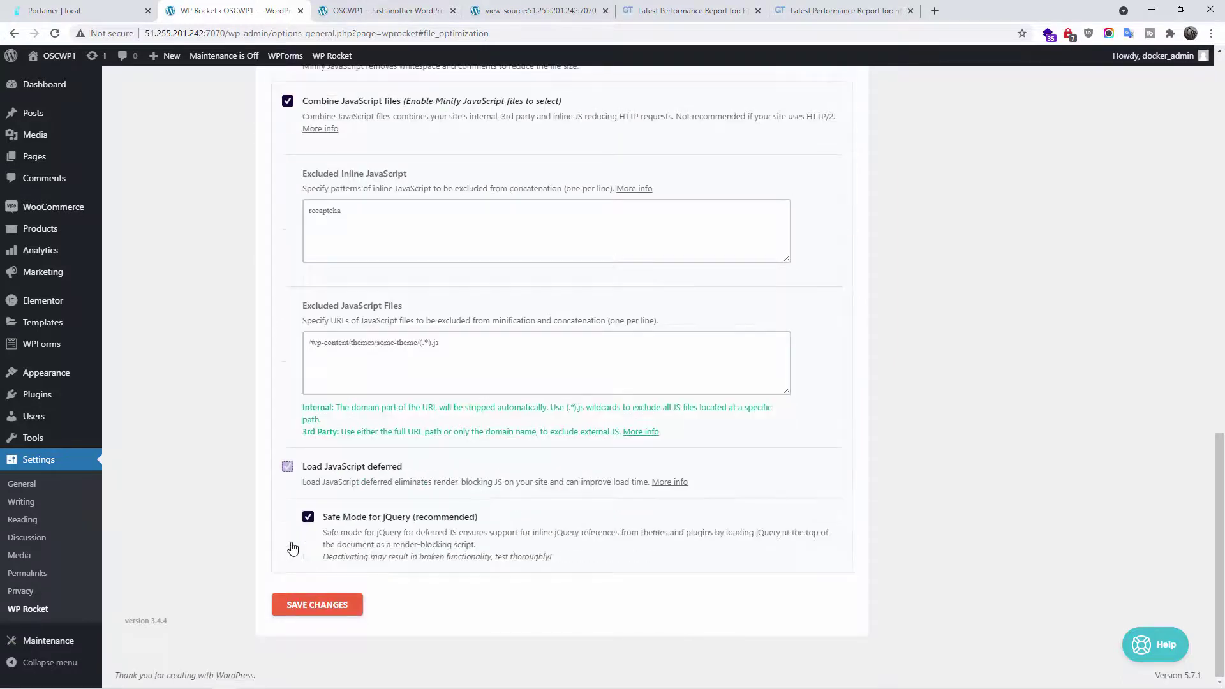
pyautogui.click(319, 604)
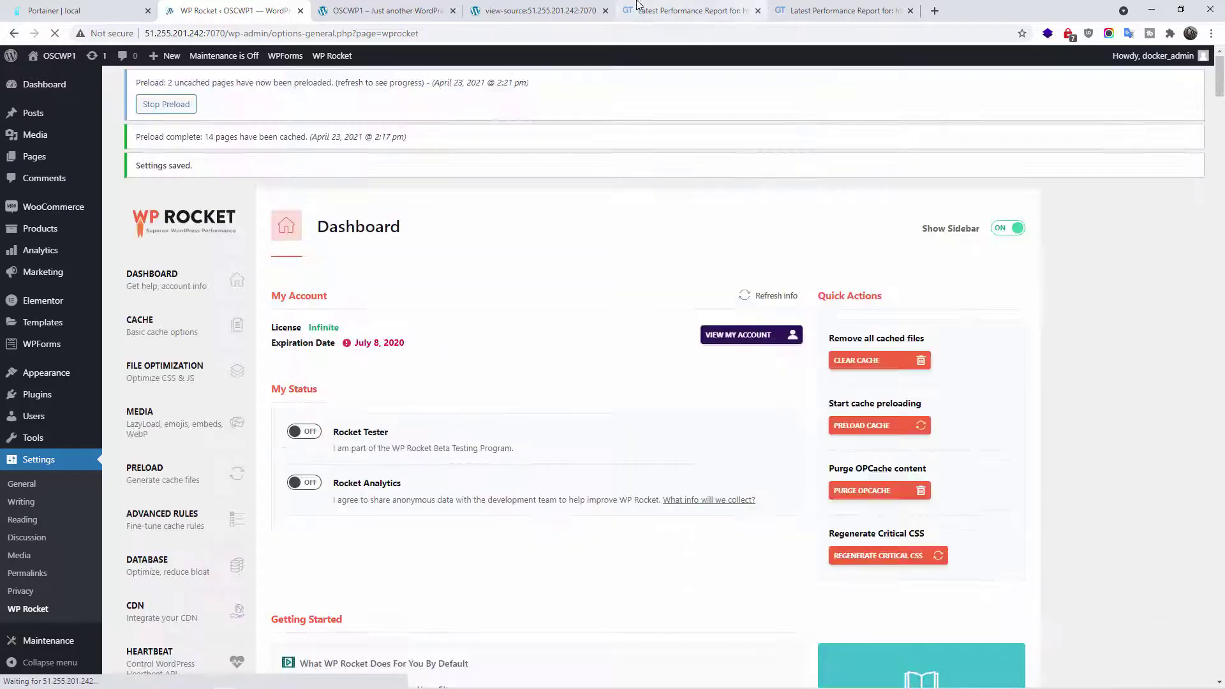
pyautogui.click(657, 9)
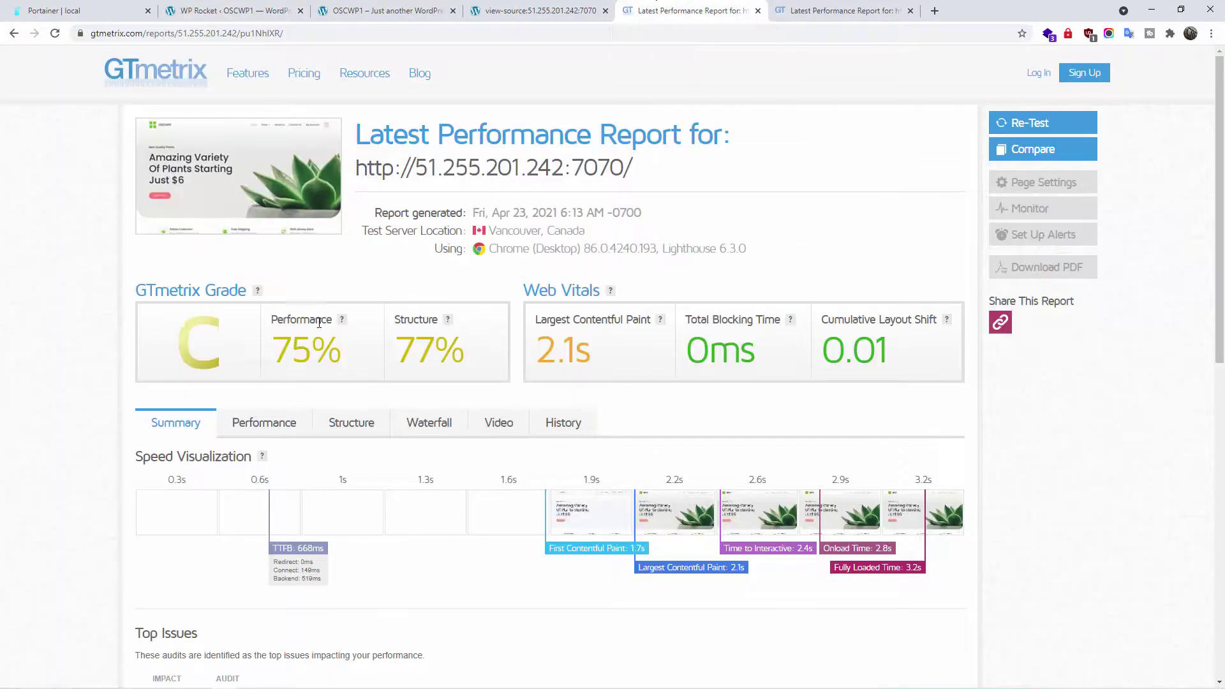
# Step: Show the second GTmetrix report, grade B with 87% performance and 80% structure, from the top
pyautogui.click(813, 9)
pyautogui.scroll(7, 568, 332)
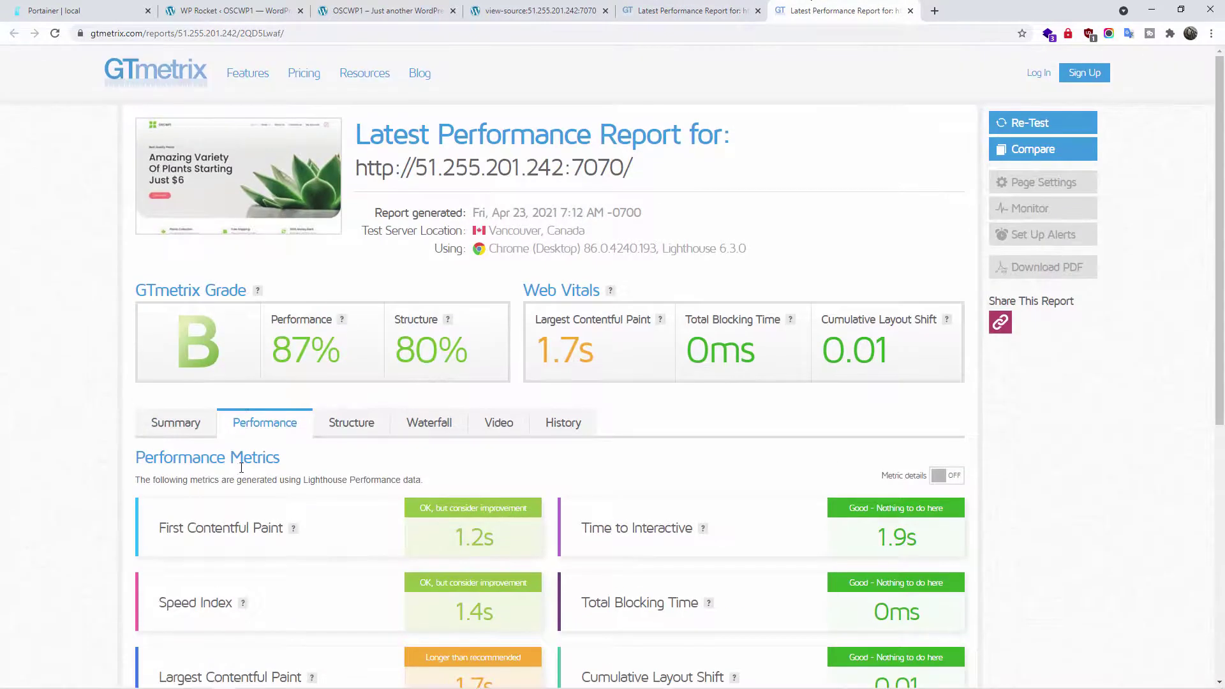
# Step: Re-test the site in a new GTmetrix tab, reaching grade A (90% performance, 89% structure)
pyautogui.middleClick(1028, 123)
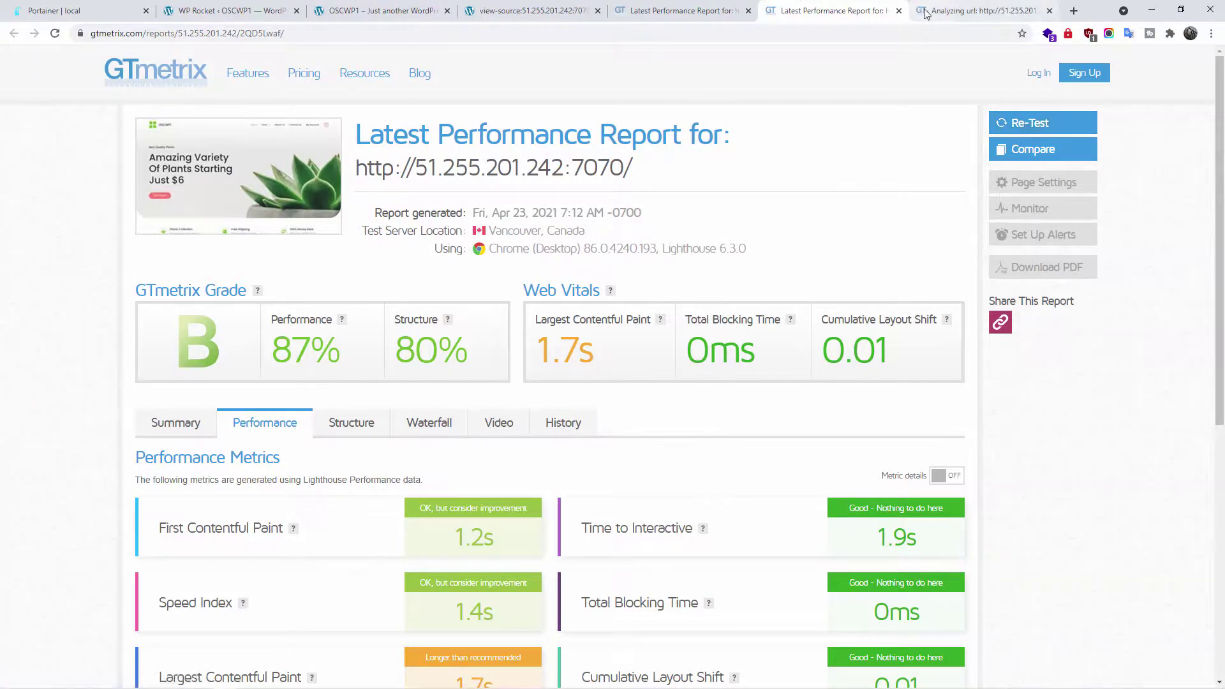
pyautogui.hotkey('ctrl', 'Tab')
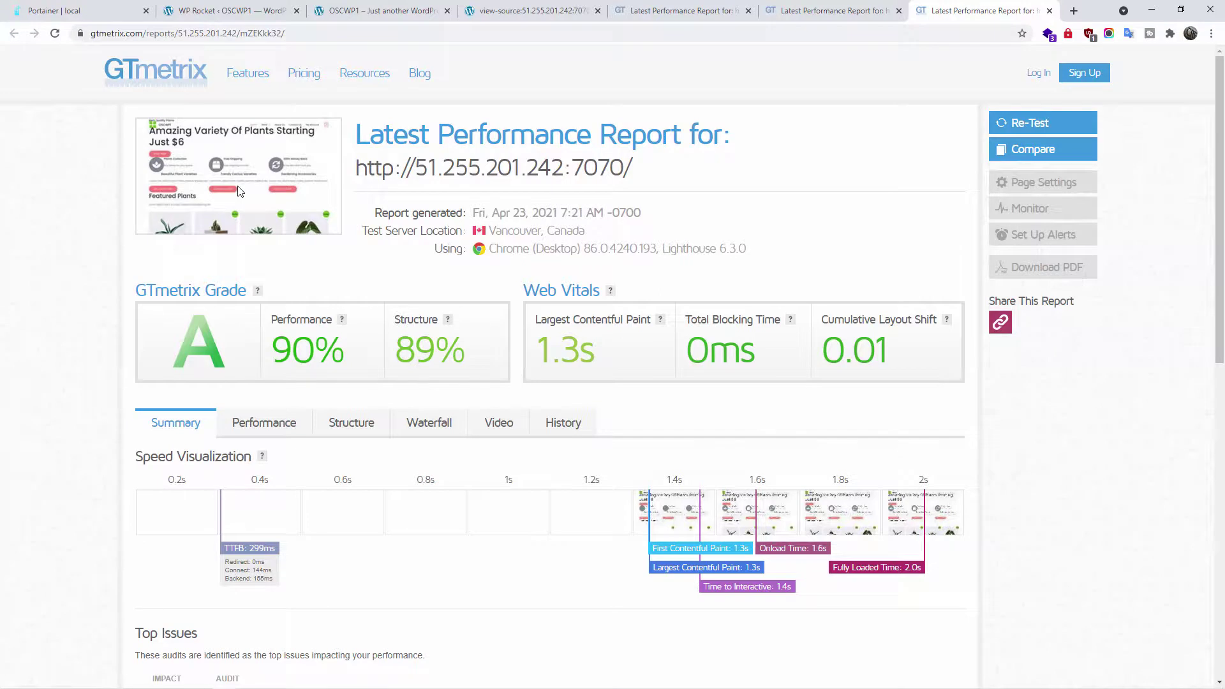
pyautogui.click(377, 8)
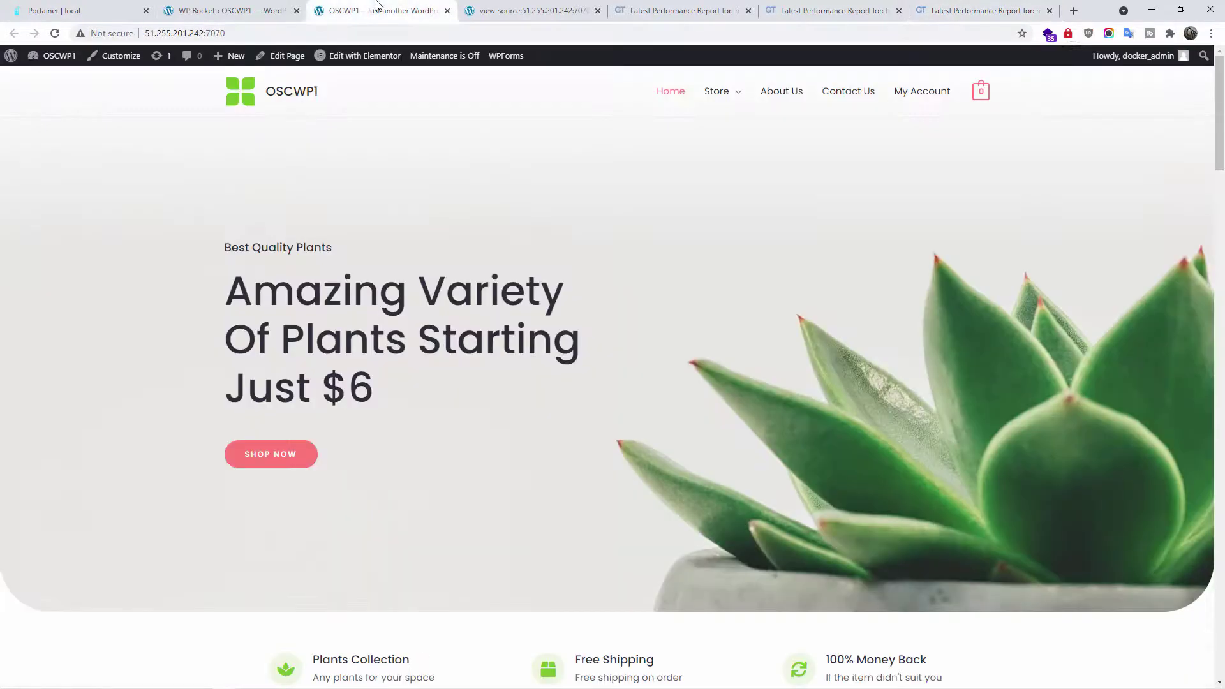
# Step: Reload the plant shop homepage, scroll through it, and return to the grade A GTmetrix report
pyautogui.click(54, 34)
pyautogui.press('F5')
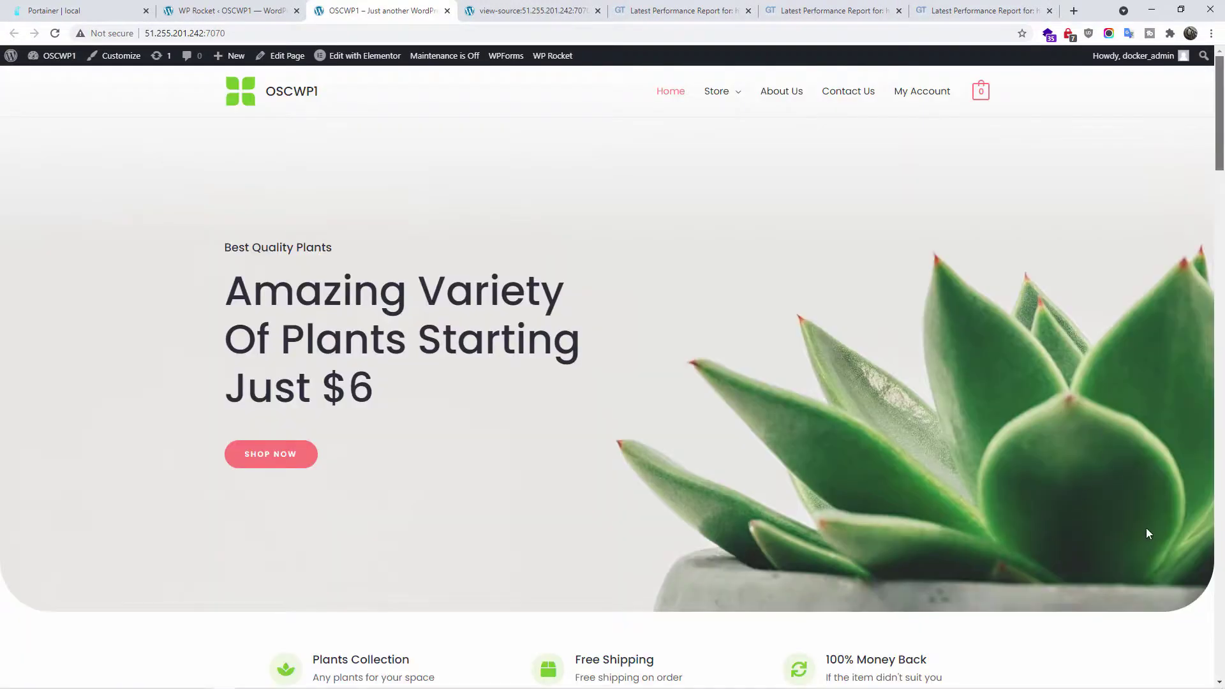
pyautogui.scroll(-20, 1184, 541)
pyautogui.scroll(10, 1184, 541)
pyautogui.scroll(-8, 1184, 541)
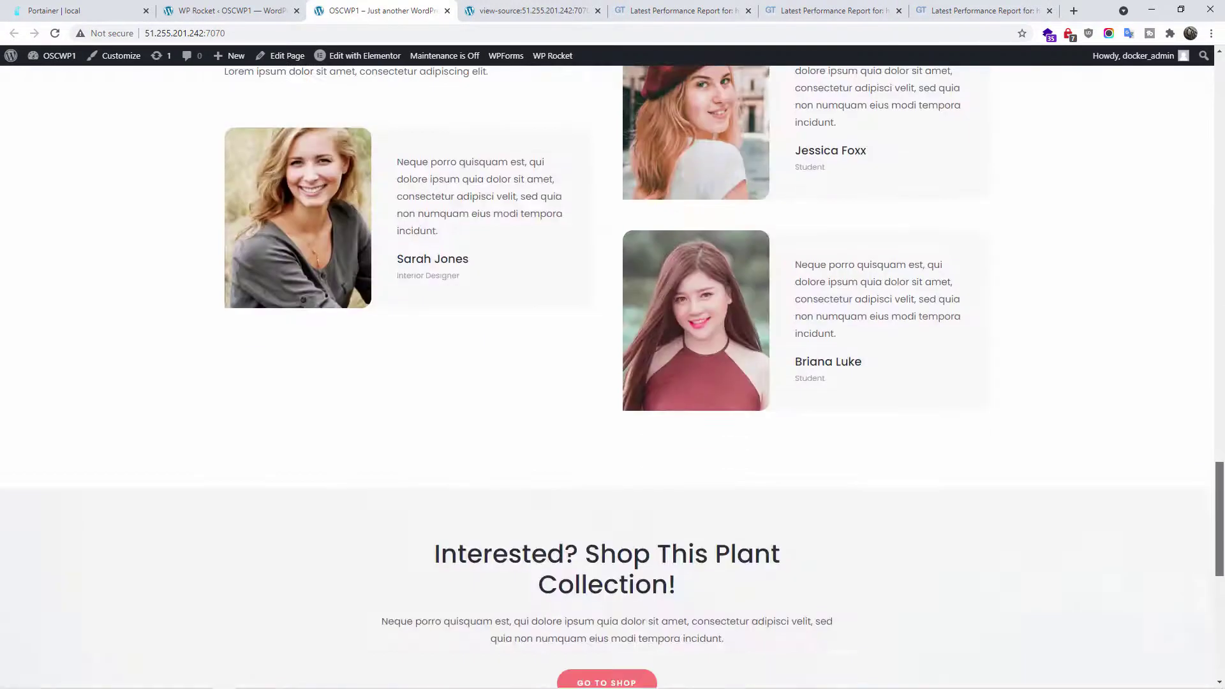
pyautogui.scroll(5, 613, 319)
pyautogui.click(983, 10)
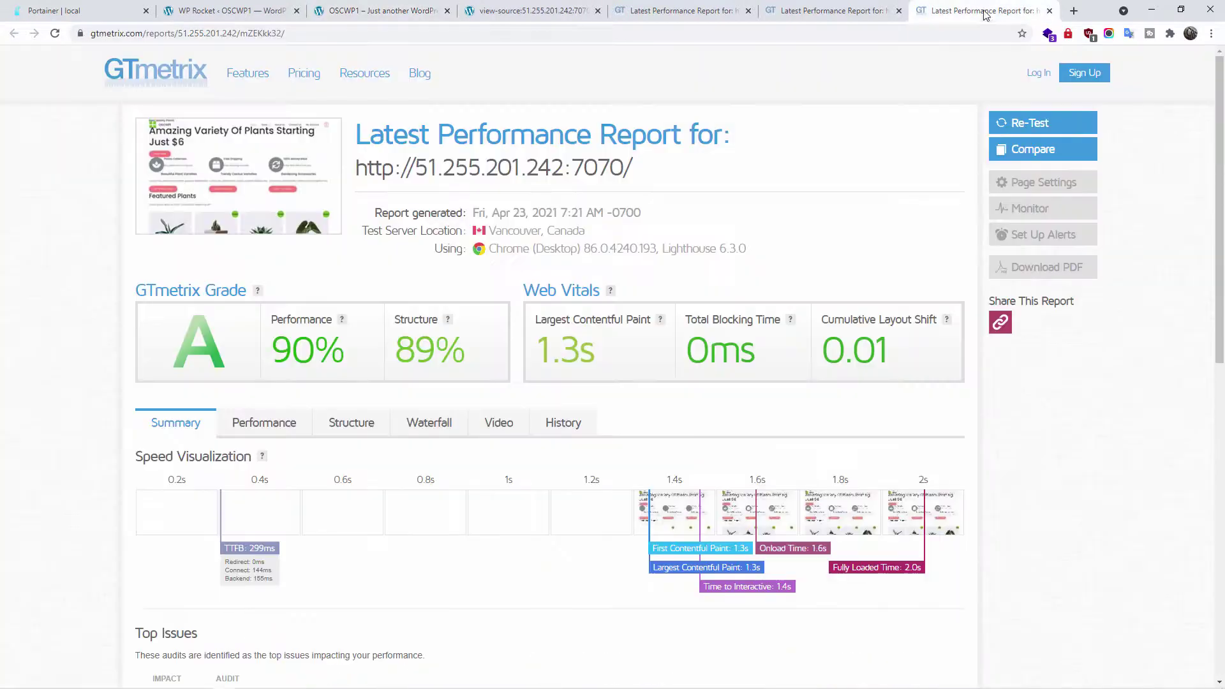
# Step: Re-run the GTmetrix test, which now gives grade B: 89% performance, 81% structure
pyautogui.click(1046, 122)
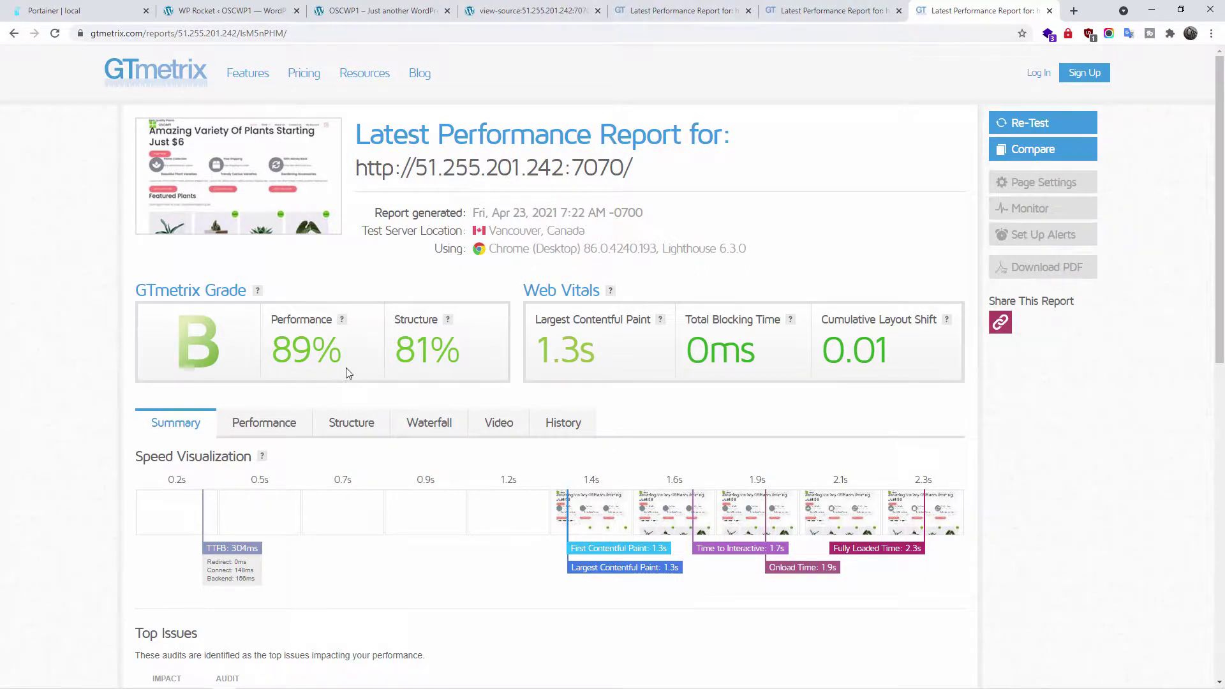
# Step: Load the OSCWP1 homepage in Microsoft Edge as a visitor, then minimise Edge
pyautogui.click(229, 10)
pyautogui.click(367, 10)
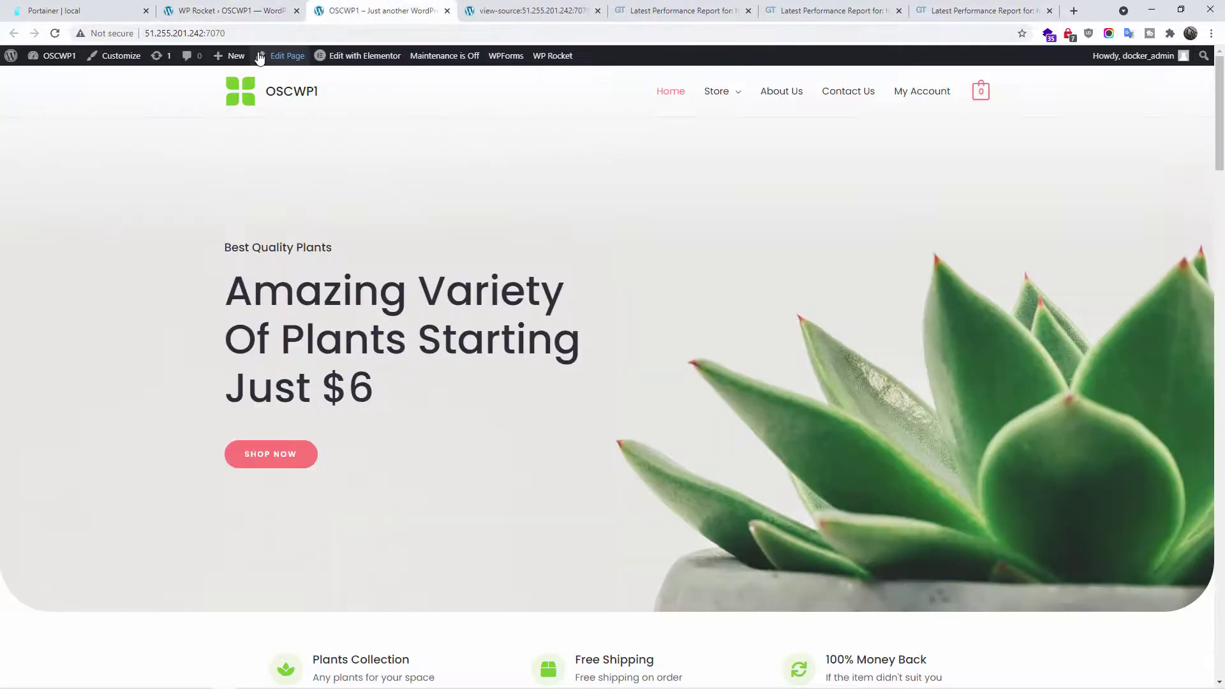
pyautogui.click(264, 32)
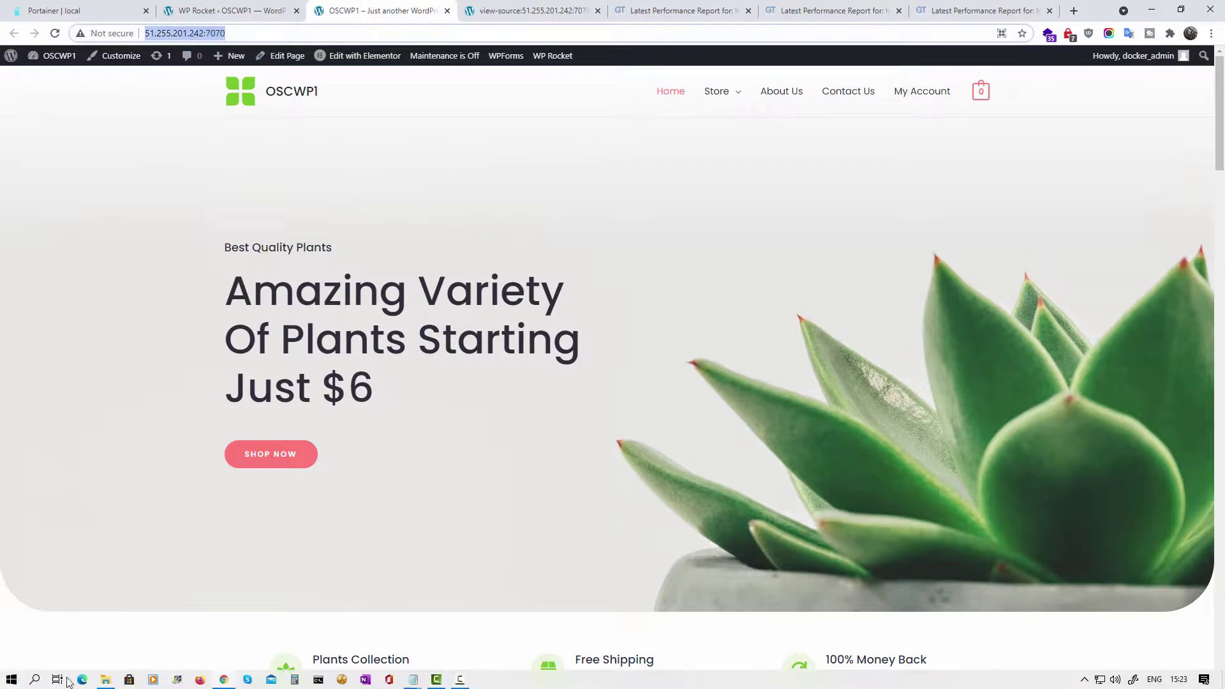
pyautogui.click(82, 680)
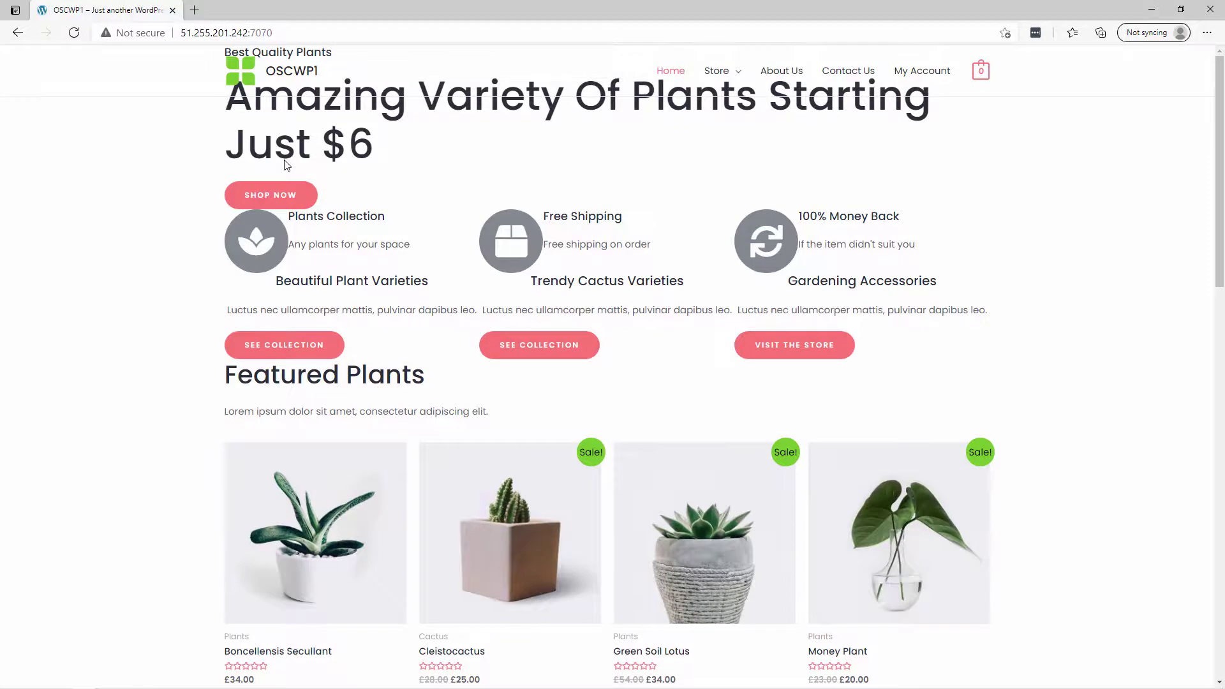
pyautogui.moveTo(1218, 125); pyautogui.dragTo(1153, 9)
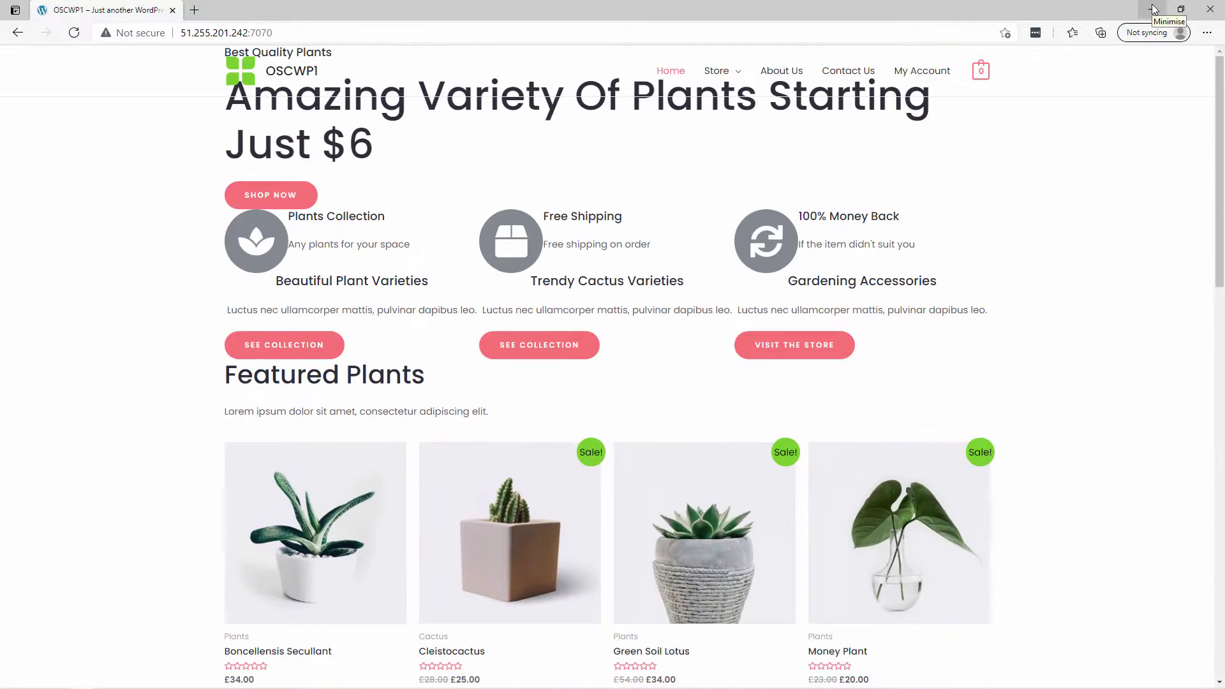
pyautogui.click(1153, 9)
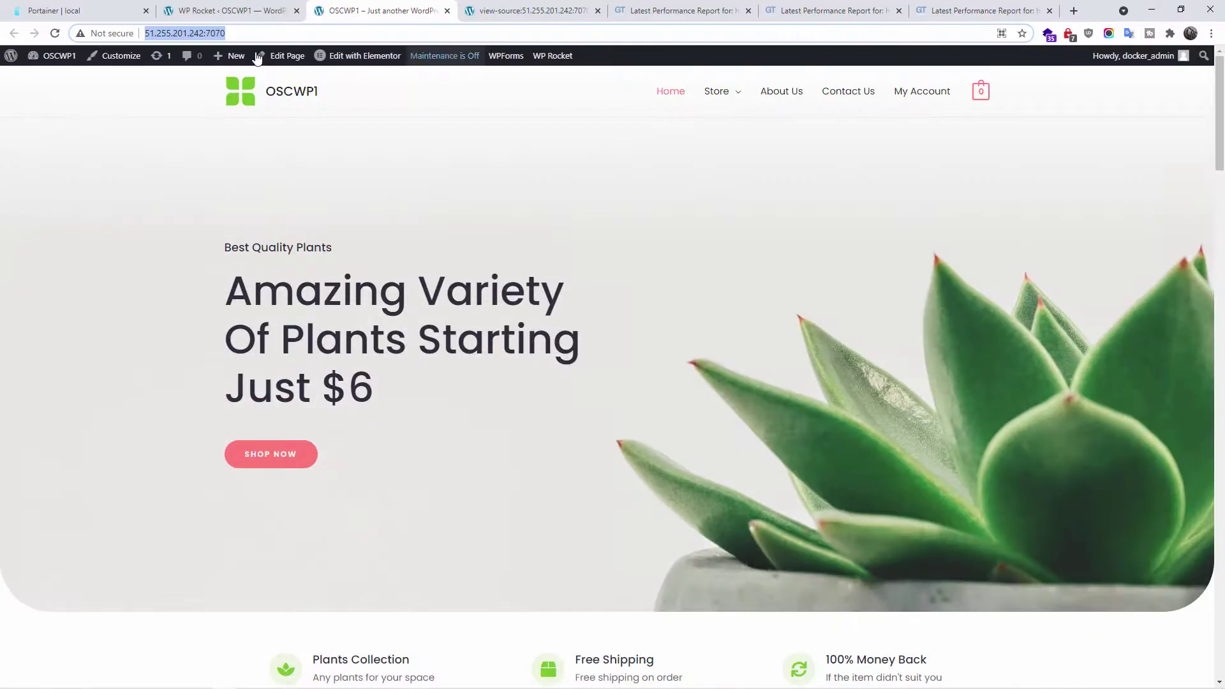
# Step: Clear all cached pages from the WP Rocket admin-bar menu
pyautogui.click(230, 11)
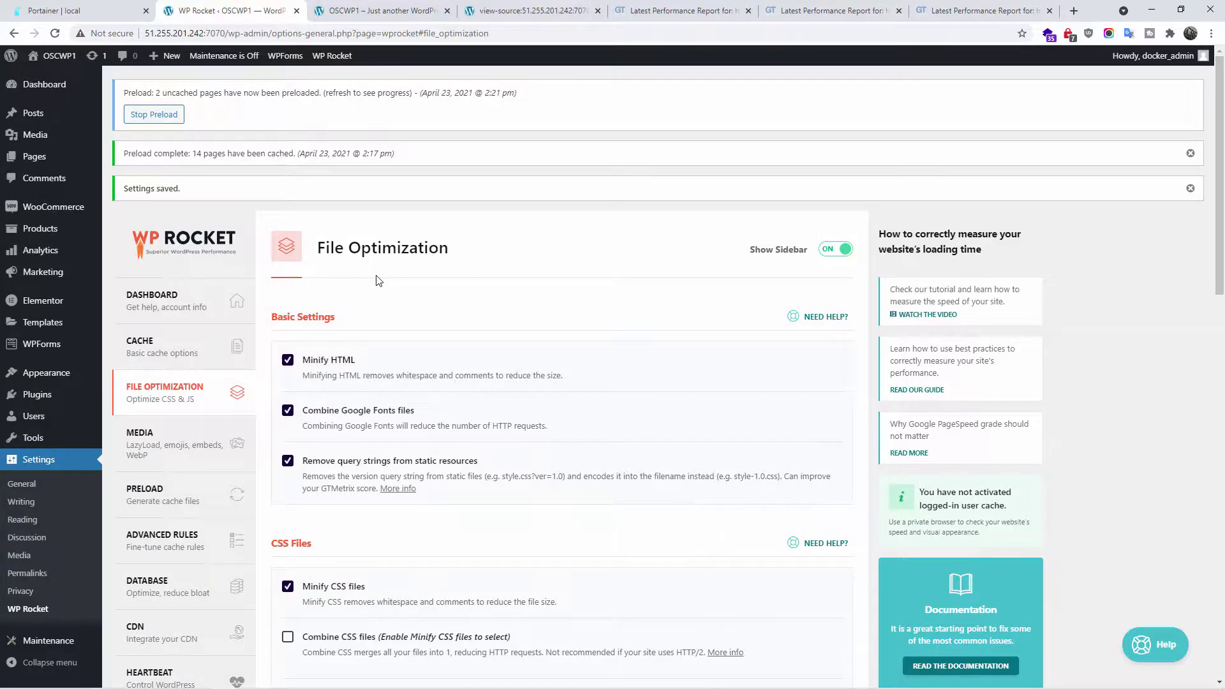
pyautogui.scroll(-3, 378, 281)
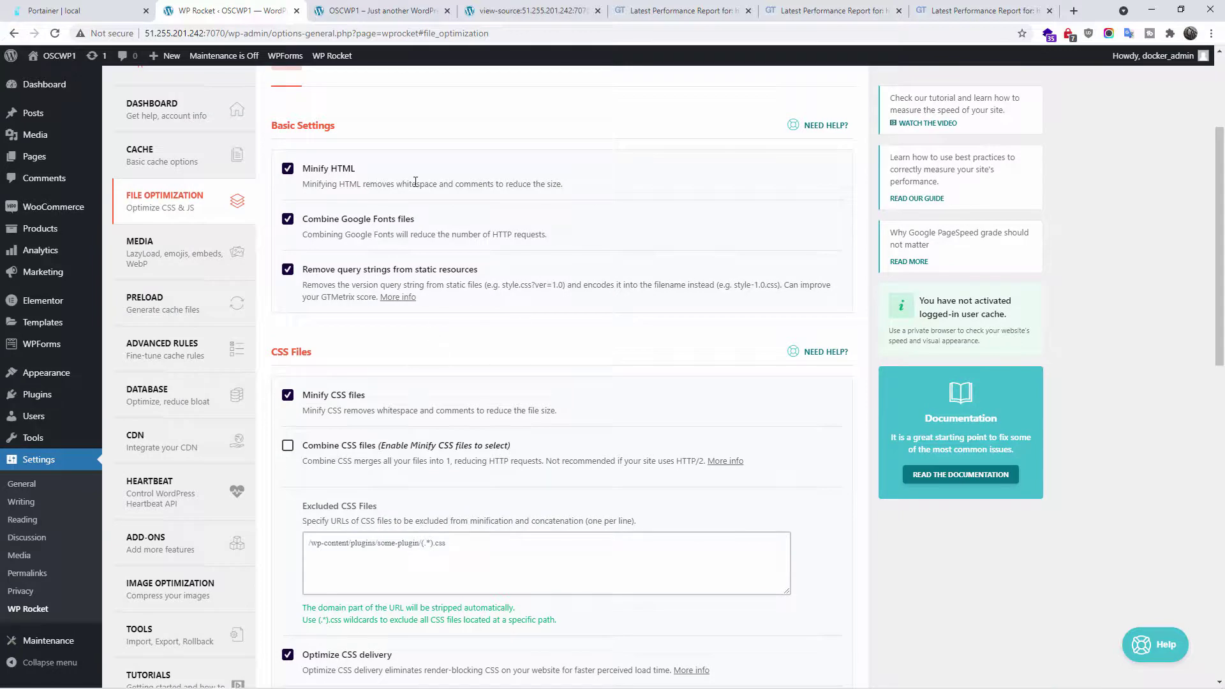
pyautogui.click(332, 56)
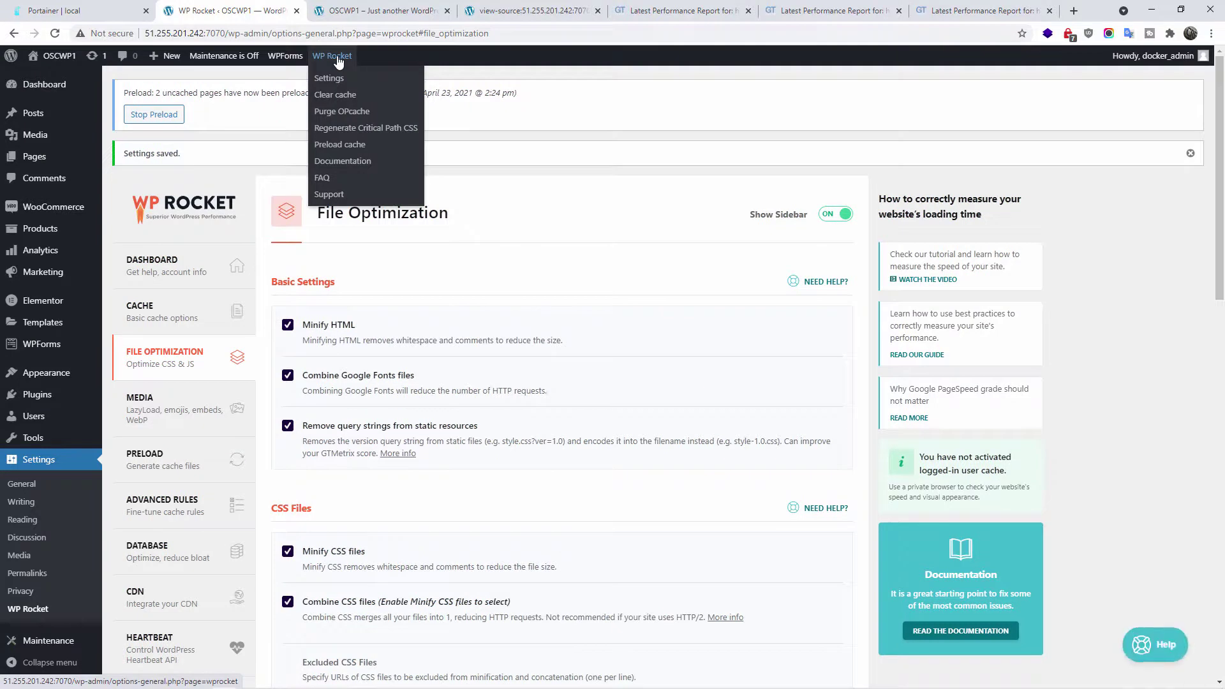
pyautogui.click(344, 95)
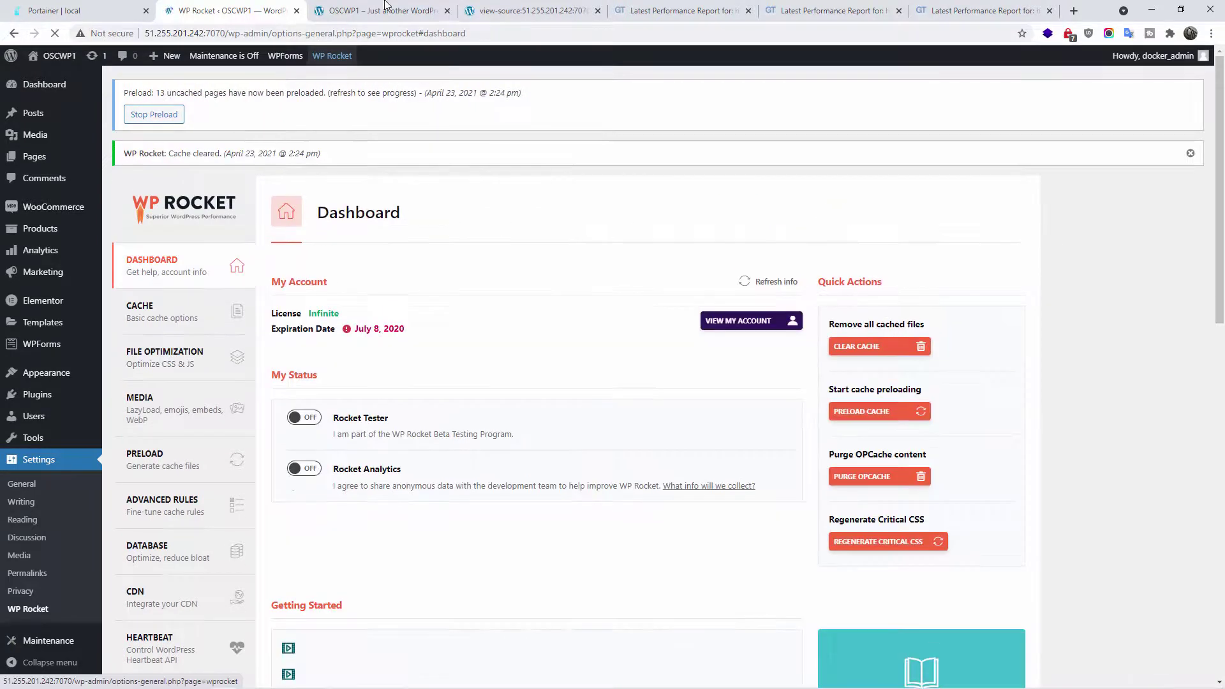
pyautogui.hotkey('alt', 'Tab')
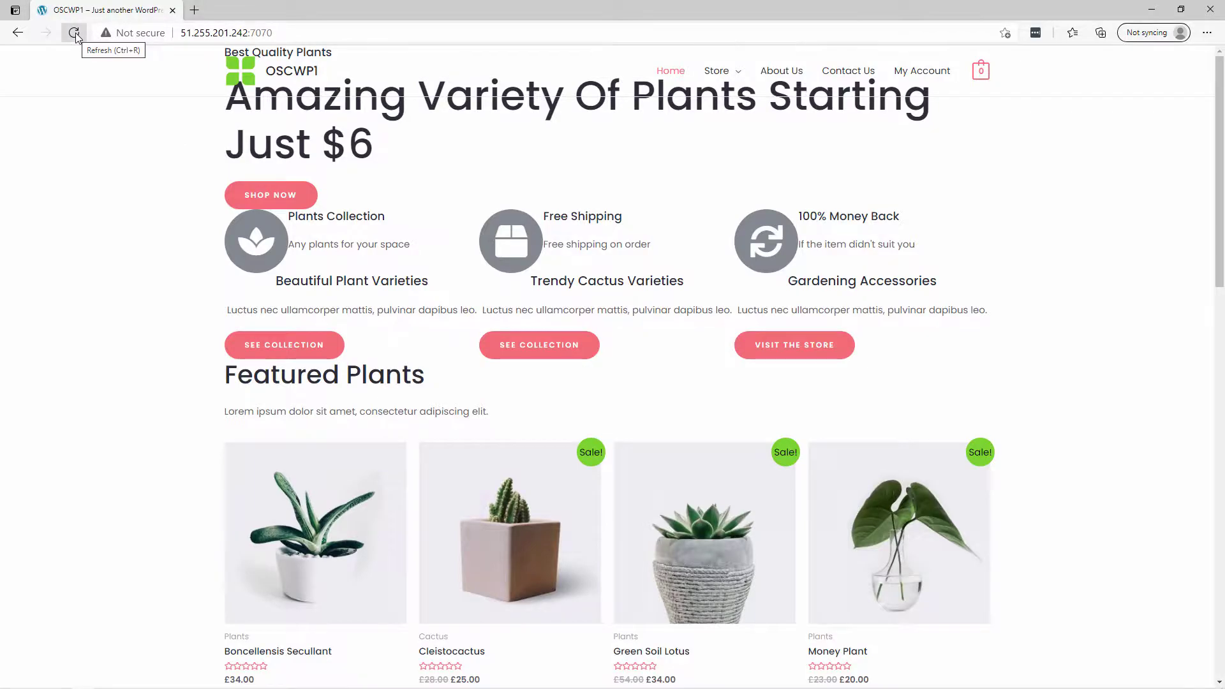
# Step: Reload the OSCWP1 homepage in Edge and scroll through it to build a fresh cached copy
pyautogui.click(75, 33)
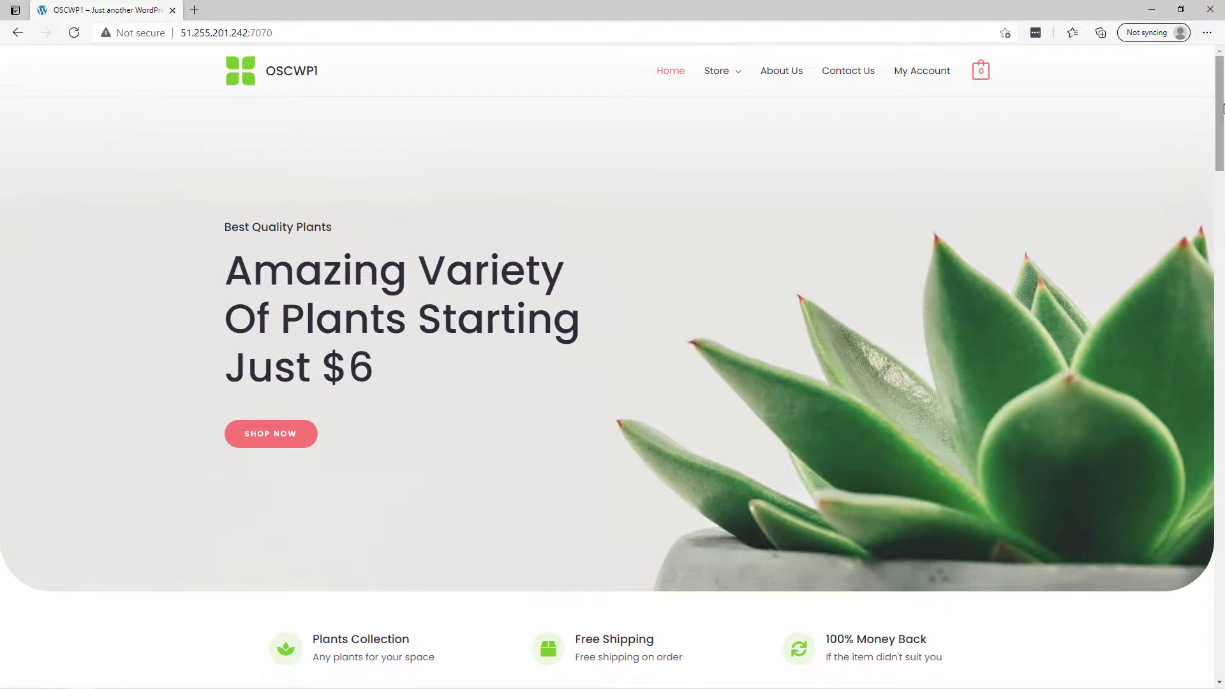
pyautogui.scroll(-20, 1221, 110)
pyautogui.scroll(20, 1151, 565)
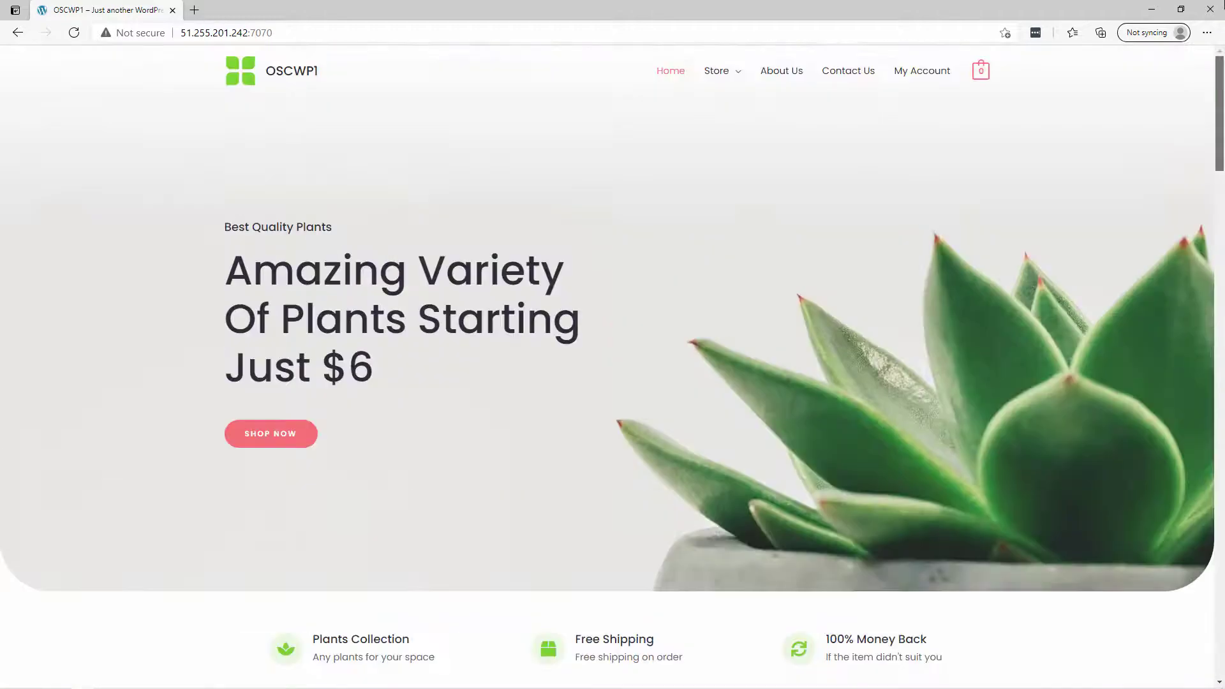
# Step: Re-test the site in GTmetrix, getting grade B: 92% performance, 83% structure, 1.4s LCP, 18ms blocking
pyautogui.click(1221, 7)
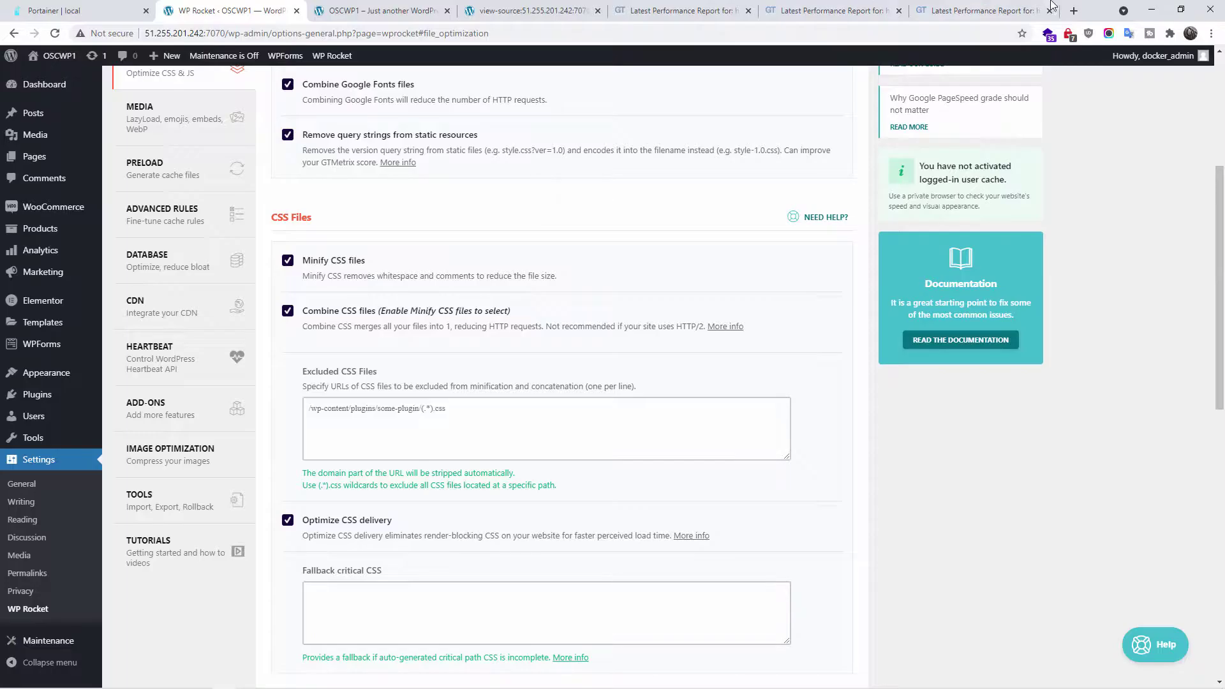
pyautogui.click(1021, 10)
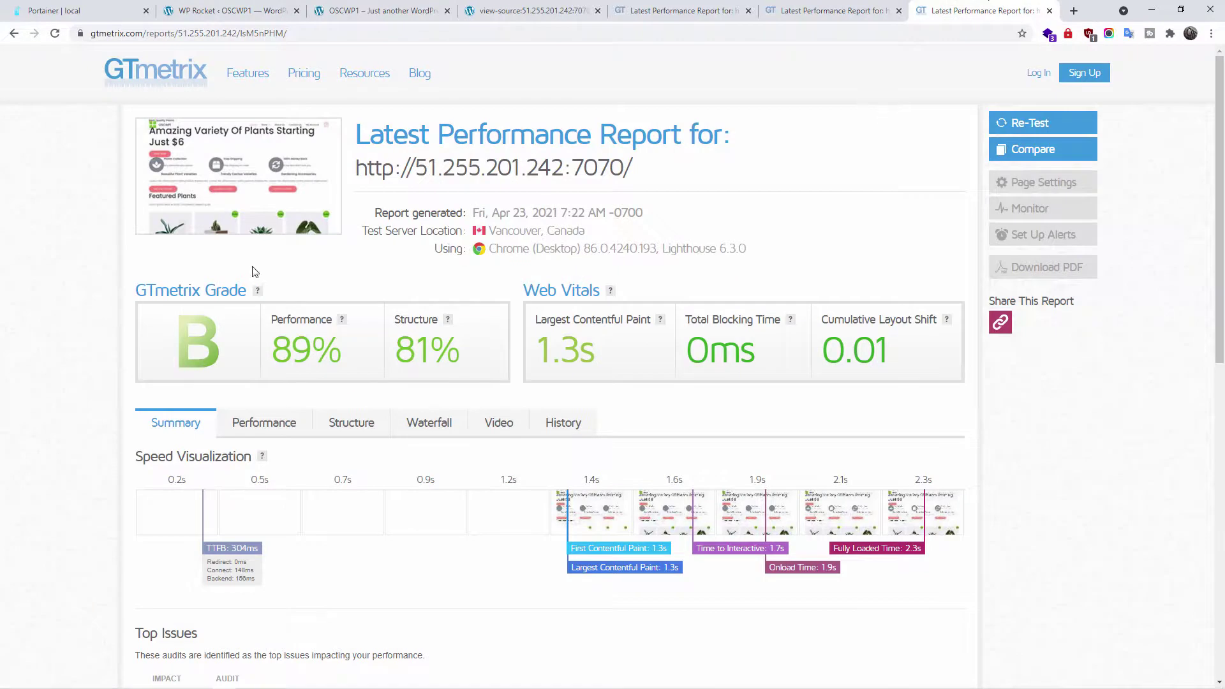
pyautogui.click(1024, 124)
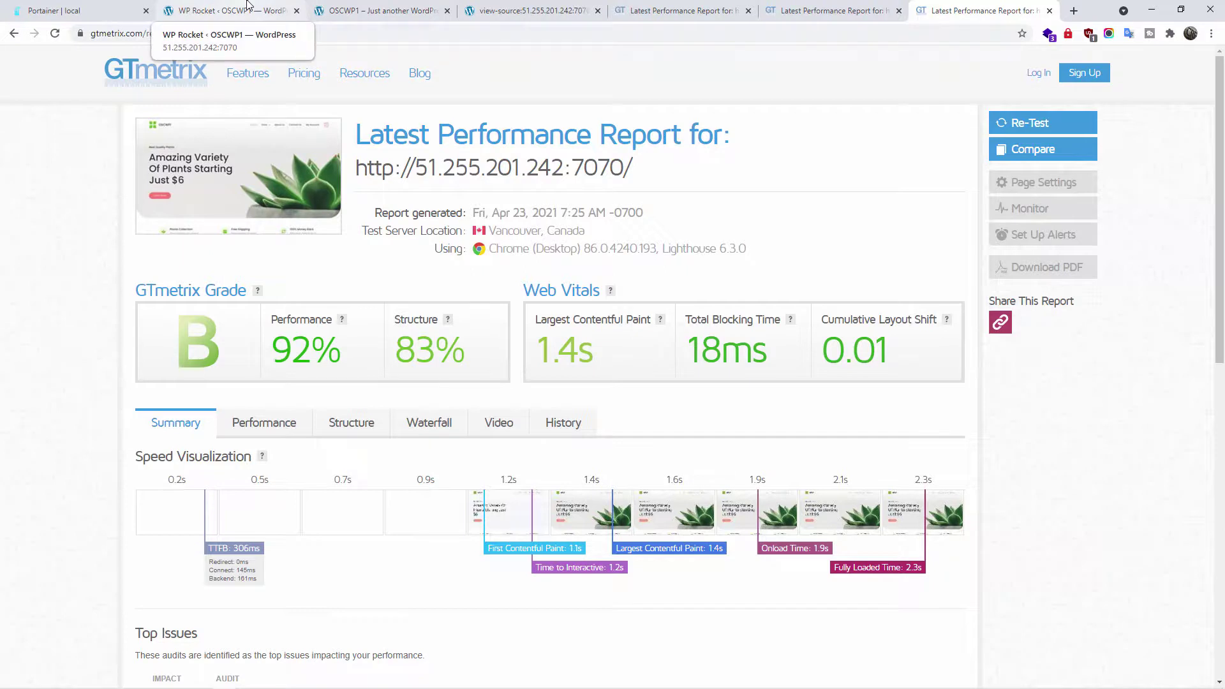
# Step: Back in WP Rocket, scroll through the File Optimization settings to review them
pyautogui.click(247, 5)
pyautogui.scroll(-10, 615, 342)
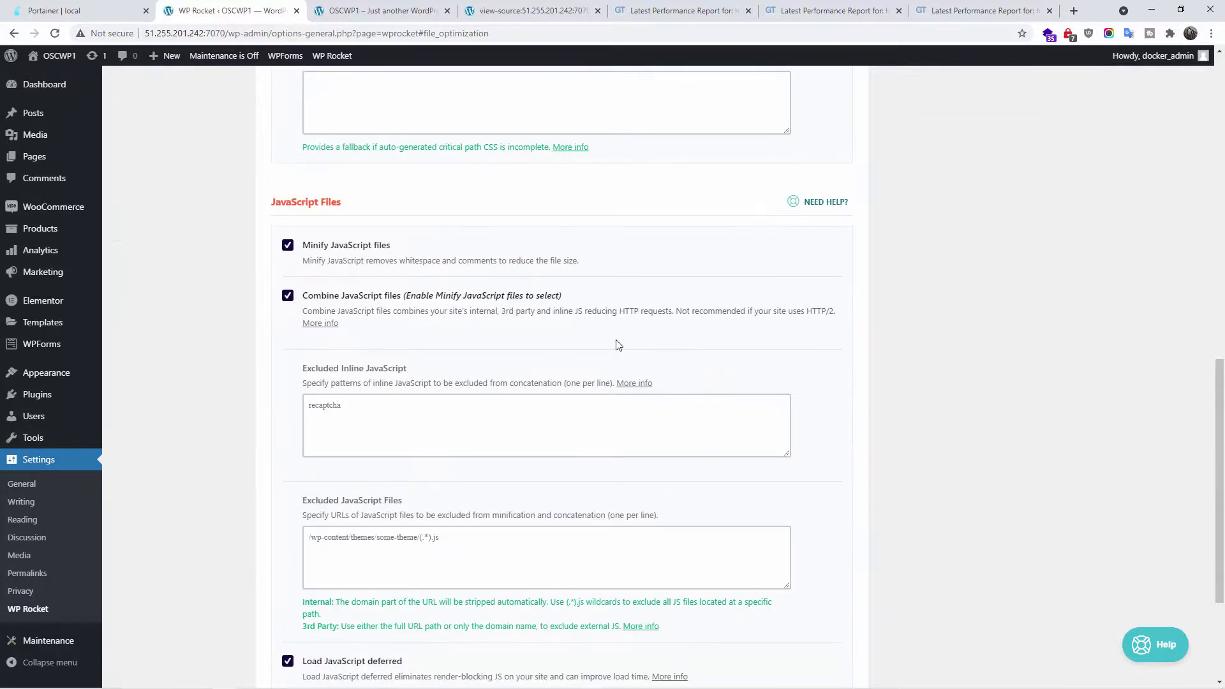
pyautogui.scroll(10, 616, 343)
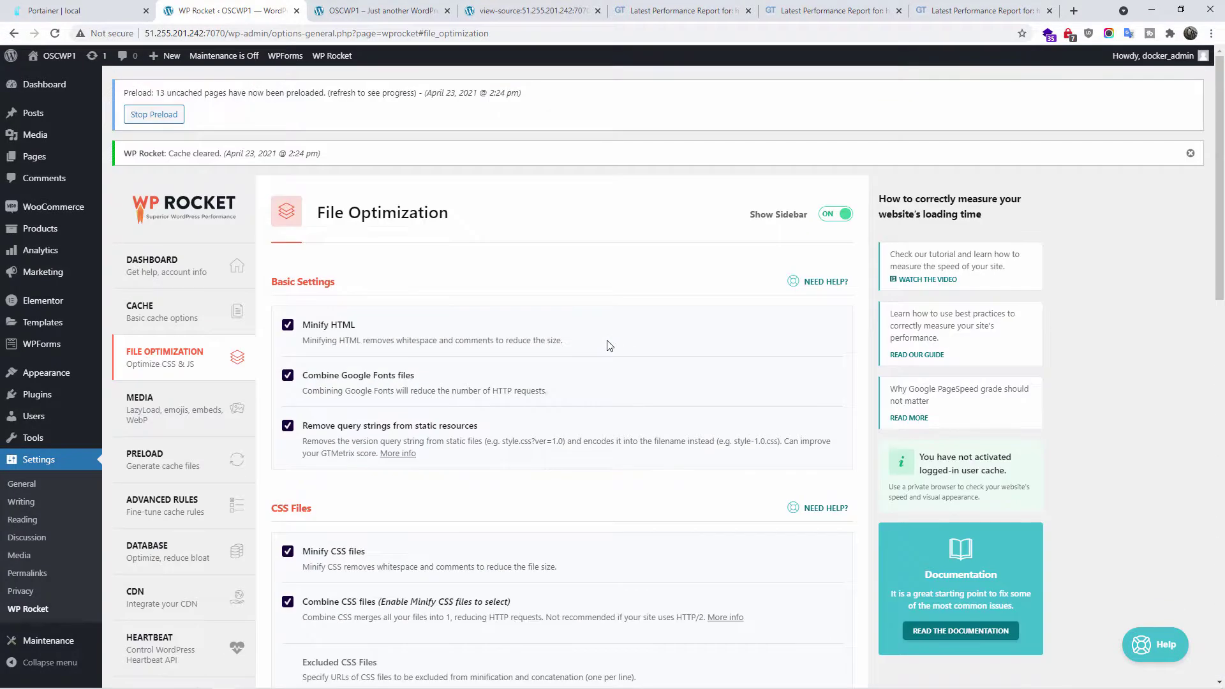
pyautogui.scroll(-3, 610, 345)
pyautogui.scroll(-3, 380, 357)
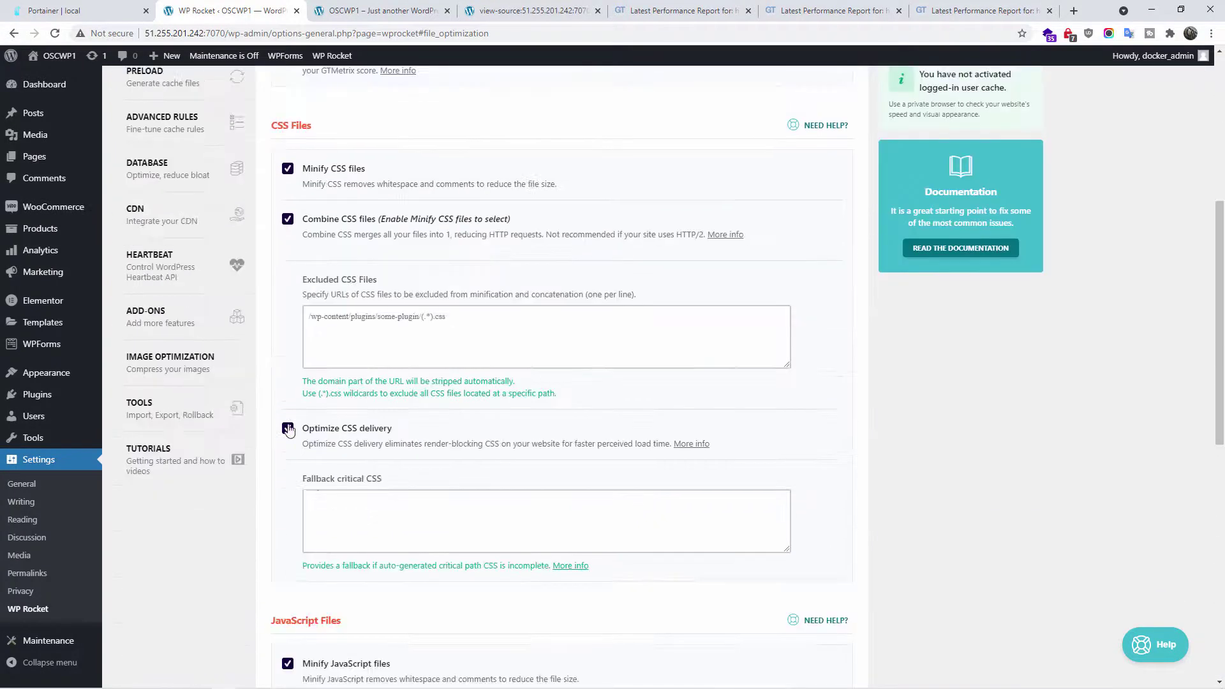
pyautogui.scroll(-10, 291, 433)
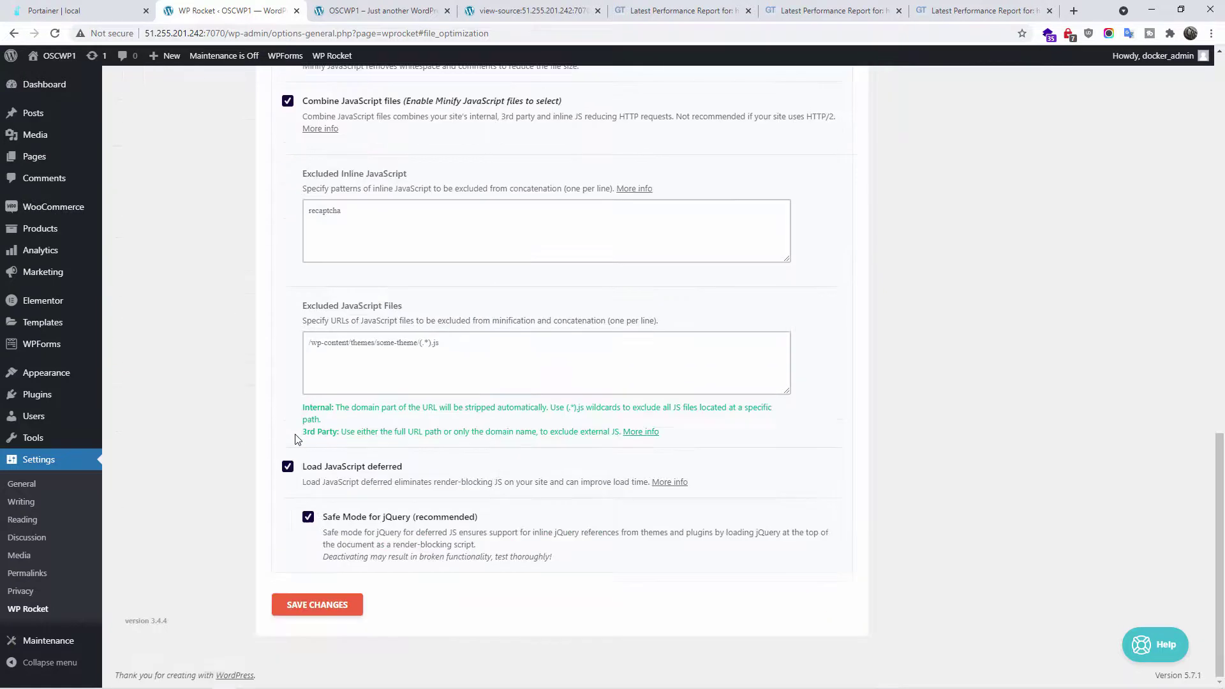
pyautogui.scroll(15, 295, 439)
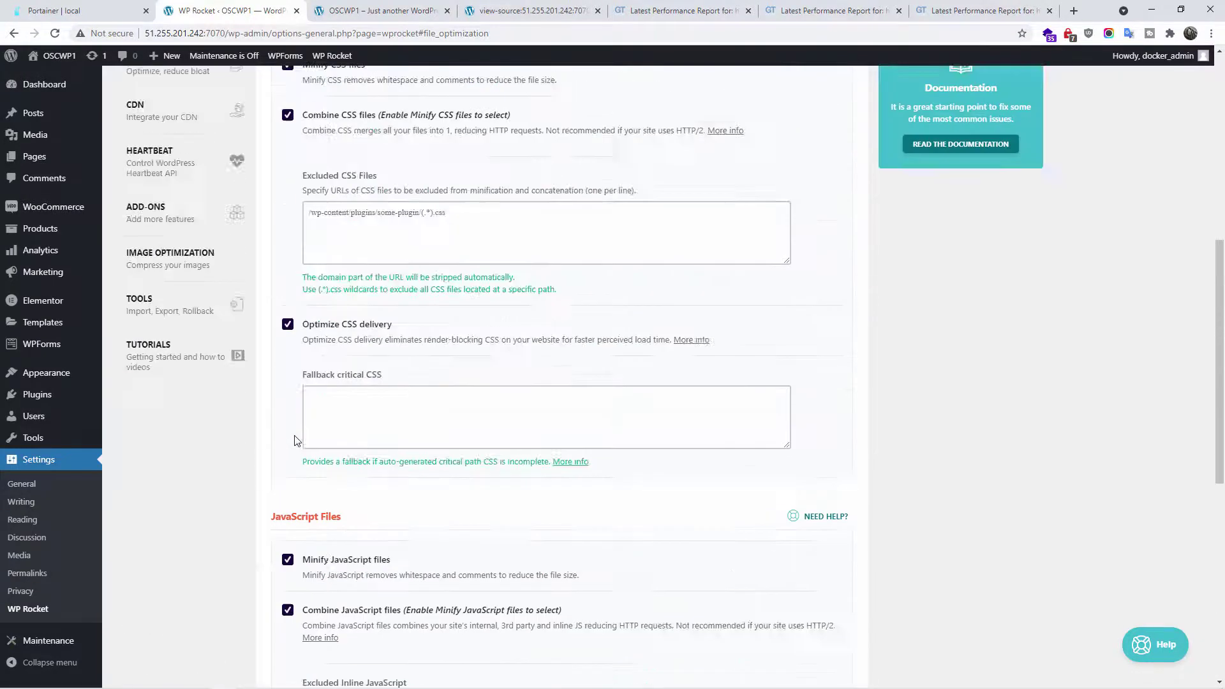
pyautogui.scroll(1, 295, 439)
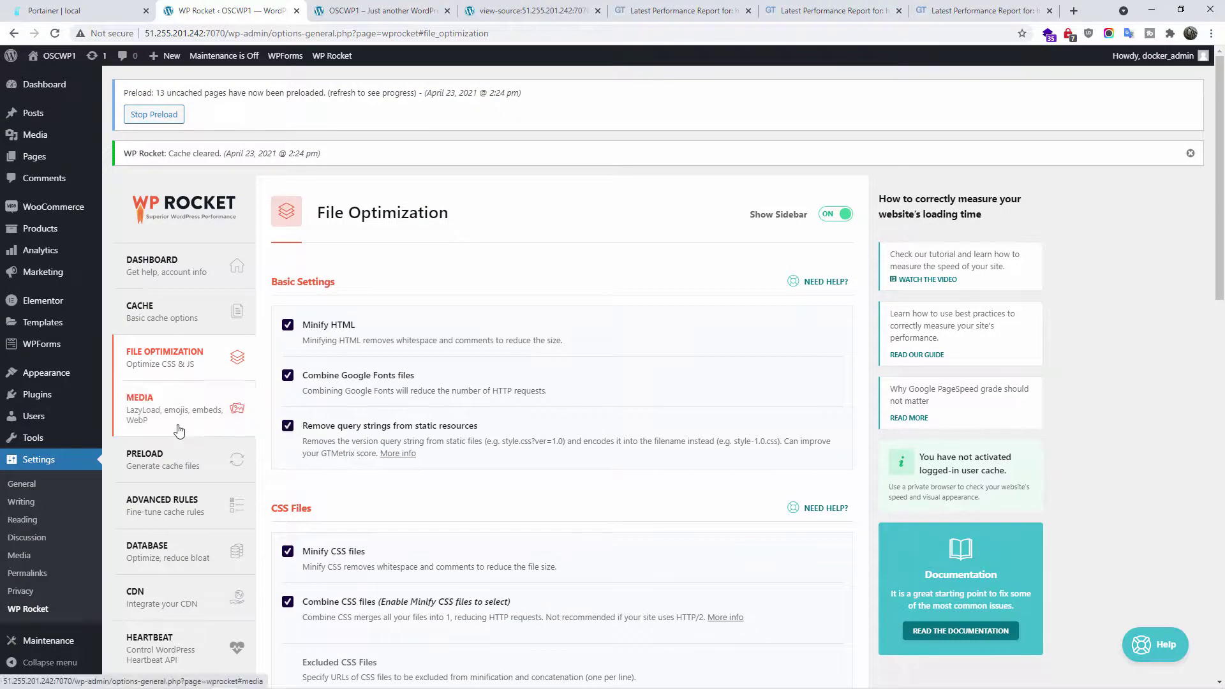
# Step: In Media settings, enable LazyLoad for images and WebP caching, confirming the WebP prompt
pyautogui.click(169, 410)
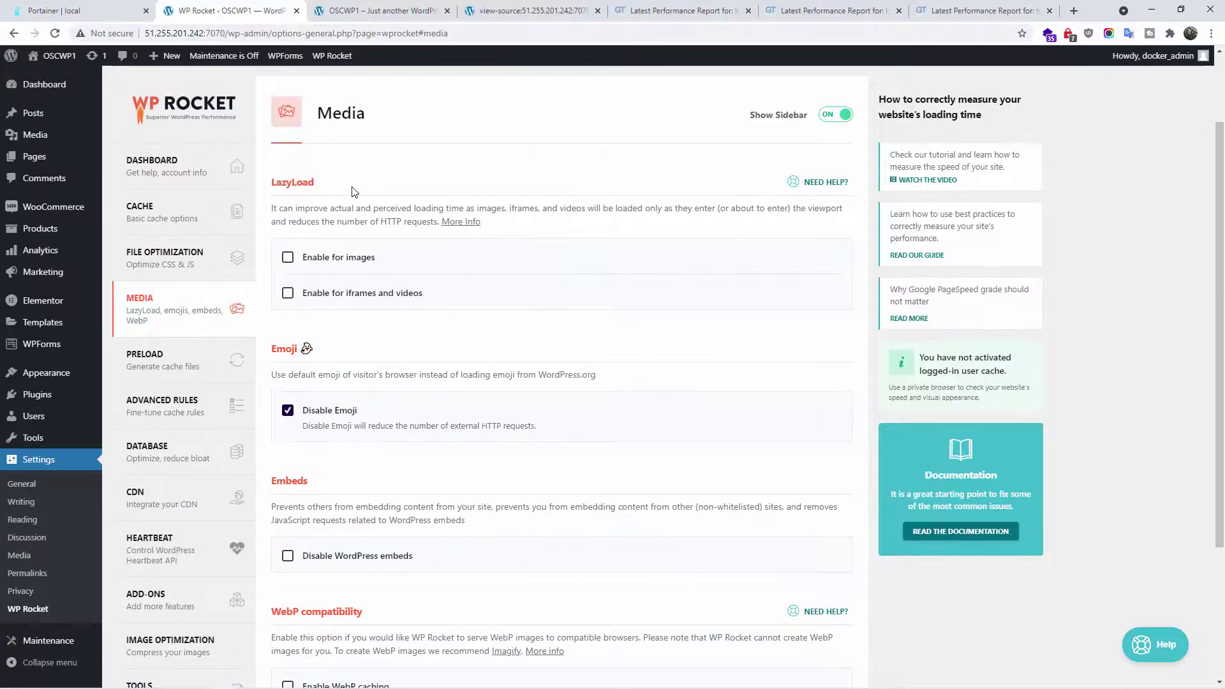
pyautogui.click(287, 258)
pyautogui.scroll(-3, 447, 279)
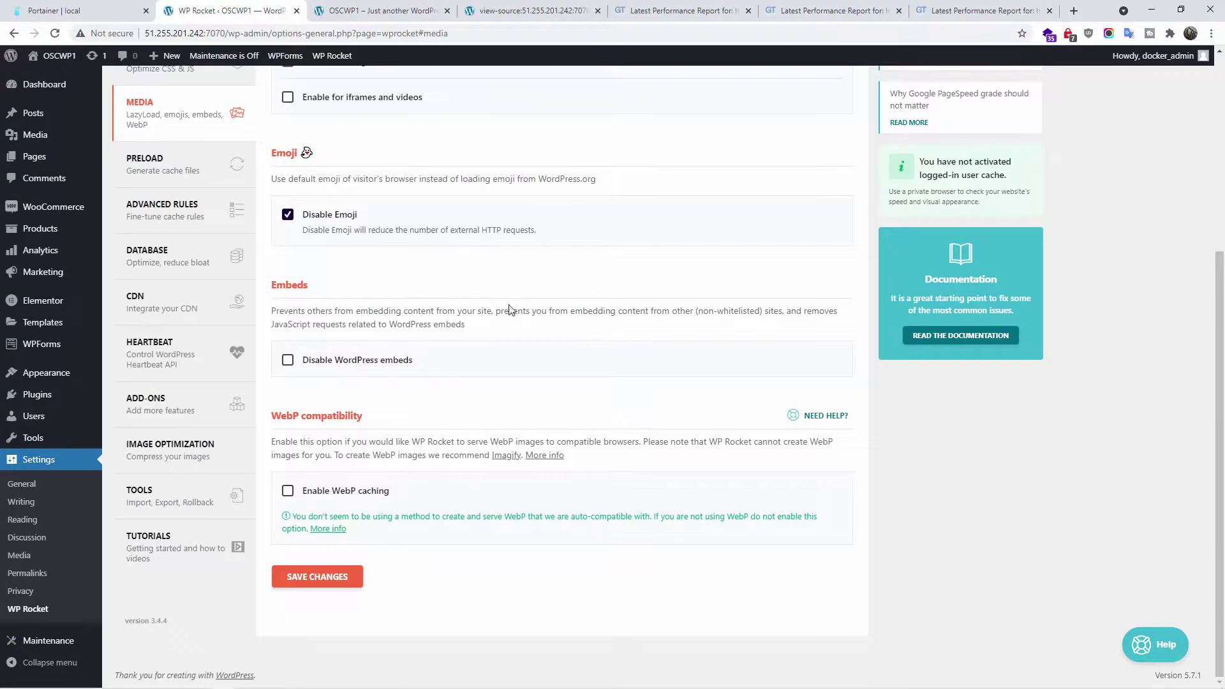
pyautogui.click(287, 492)
pyautogui.scroll(-1, 289, 498)
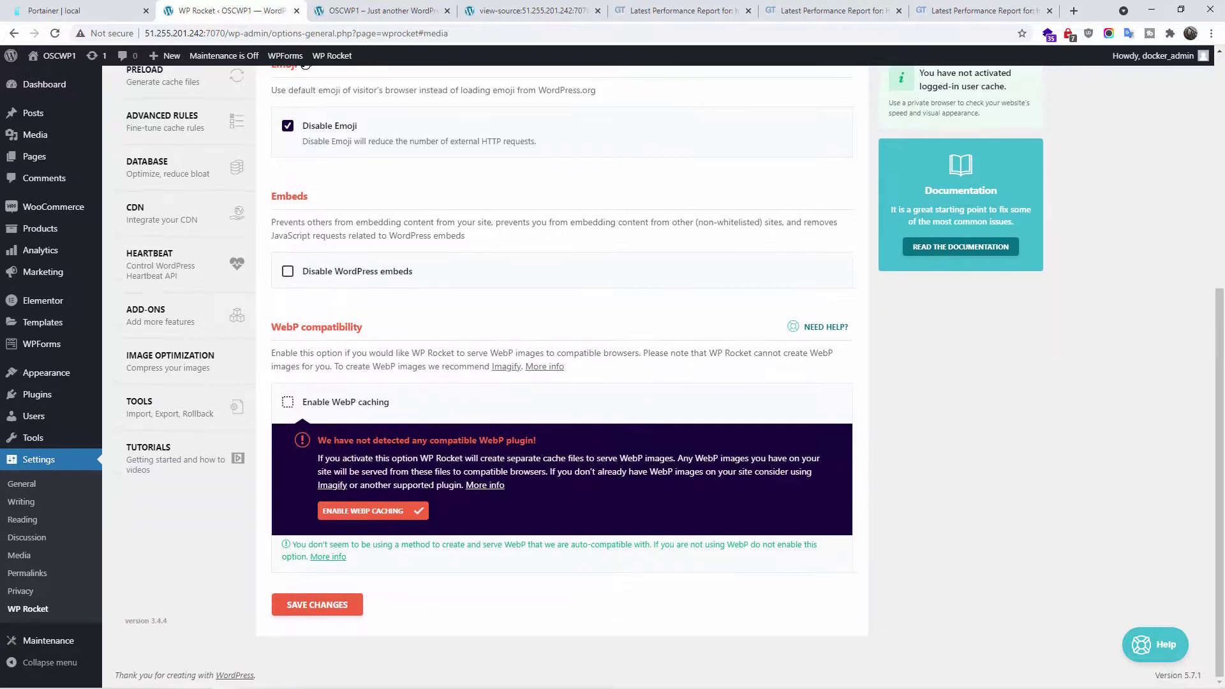
pyautogui.click(365, 510)
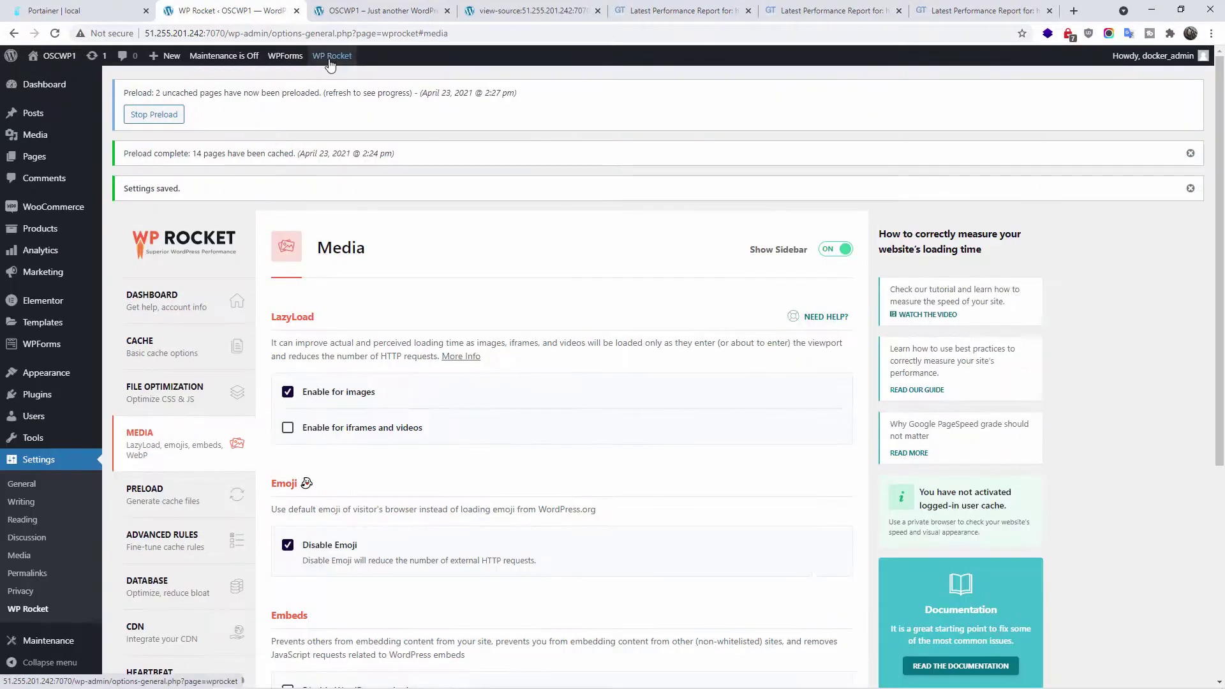
# Step: Clear the WP Rocket cache from the admin bar and bring up the OSCWP1 storefront homepage
pyautogui.moveTo(330, 64)
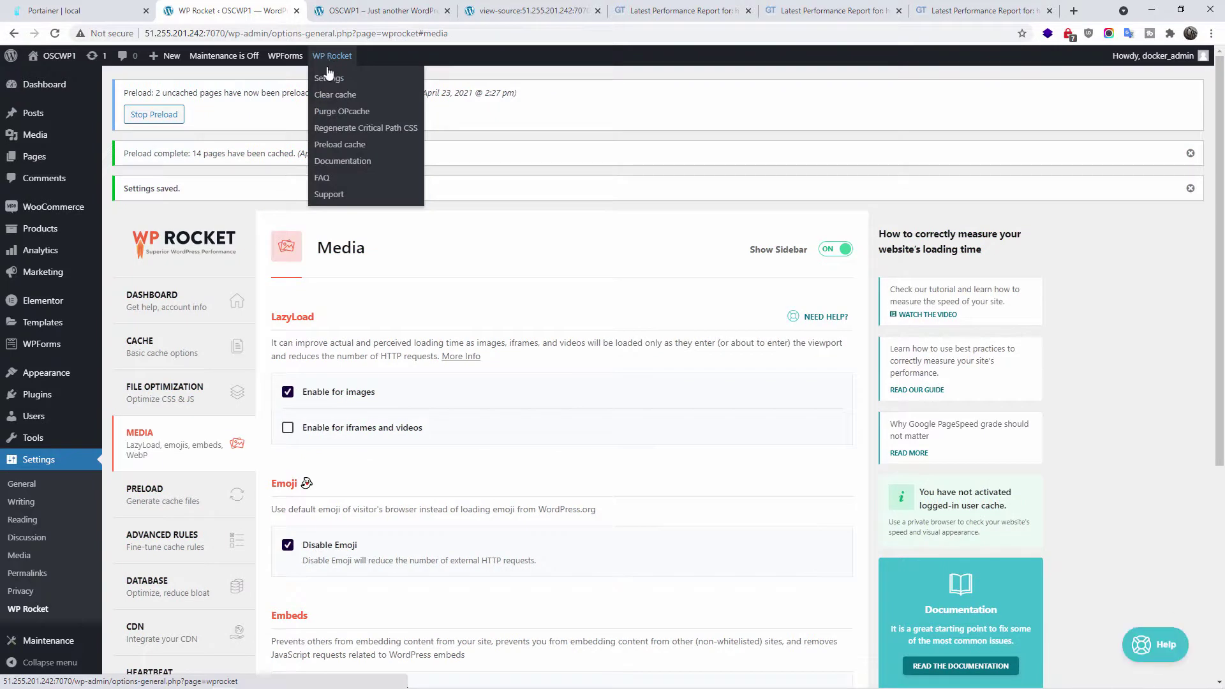
pyautogui.click(361, 98)
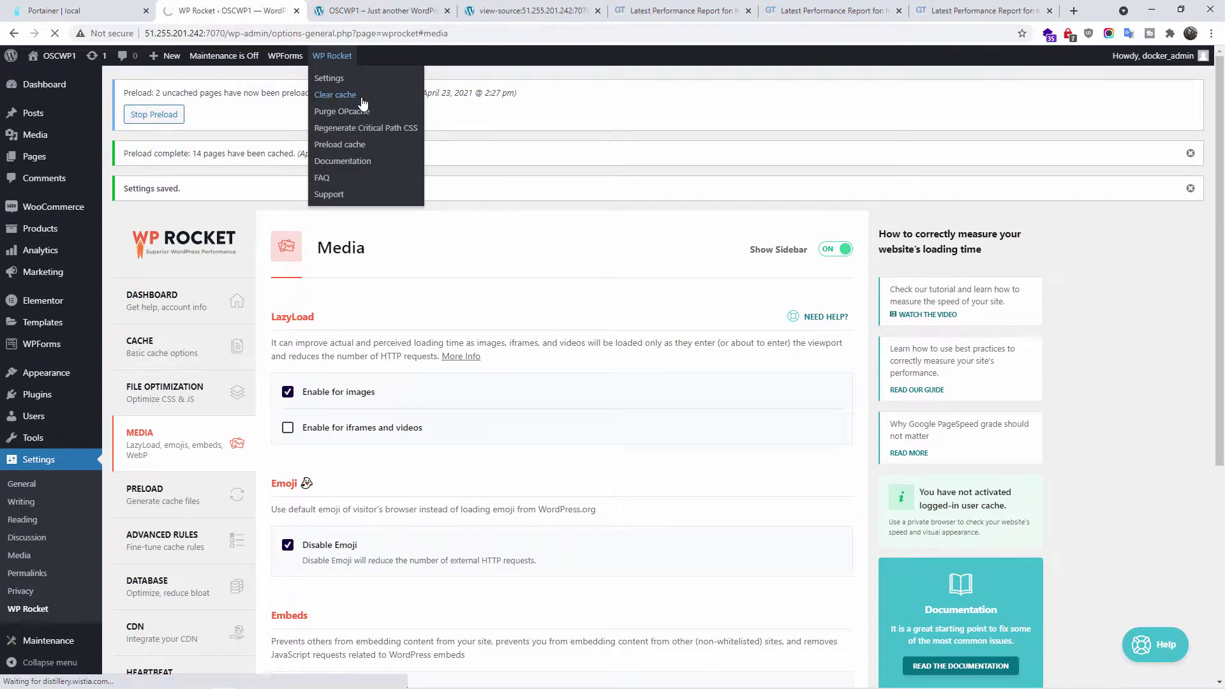
pyautogui.click(376, 6)
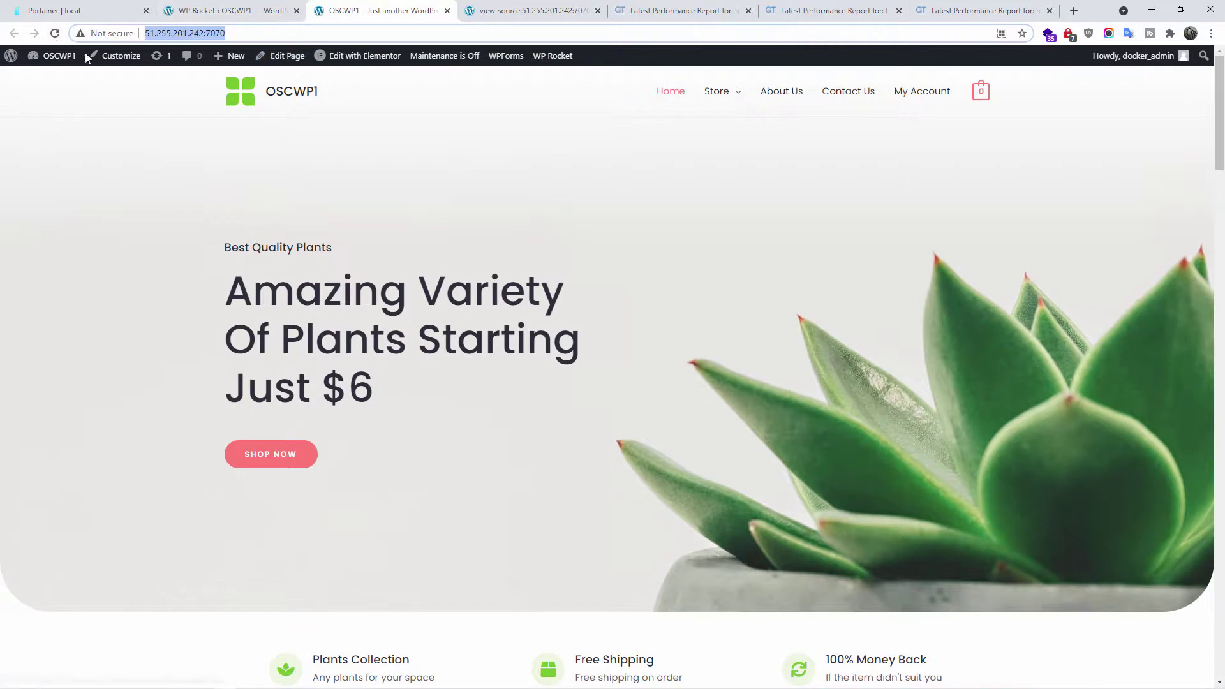
# Step: Compare the latest 91% grade-B GTmetrix report with the earlier 87% report
pyautogui.click(958, 9)
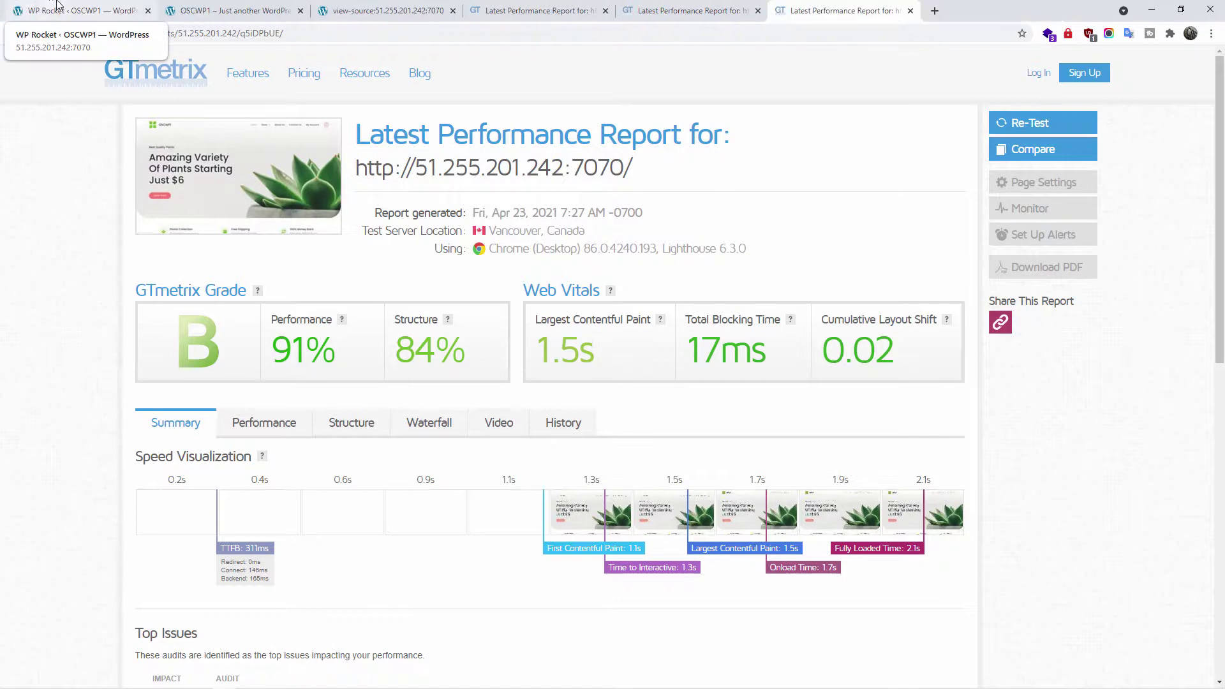
pyautogui.click(124, 11)
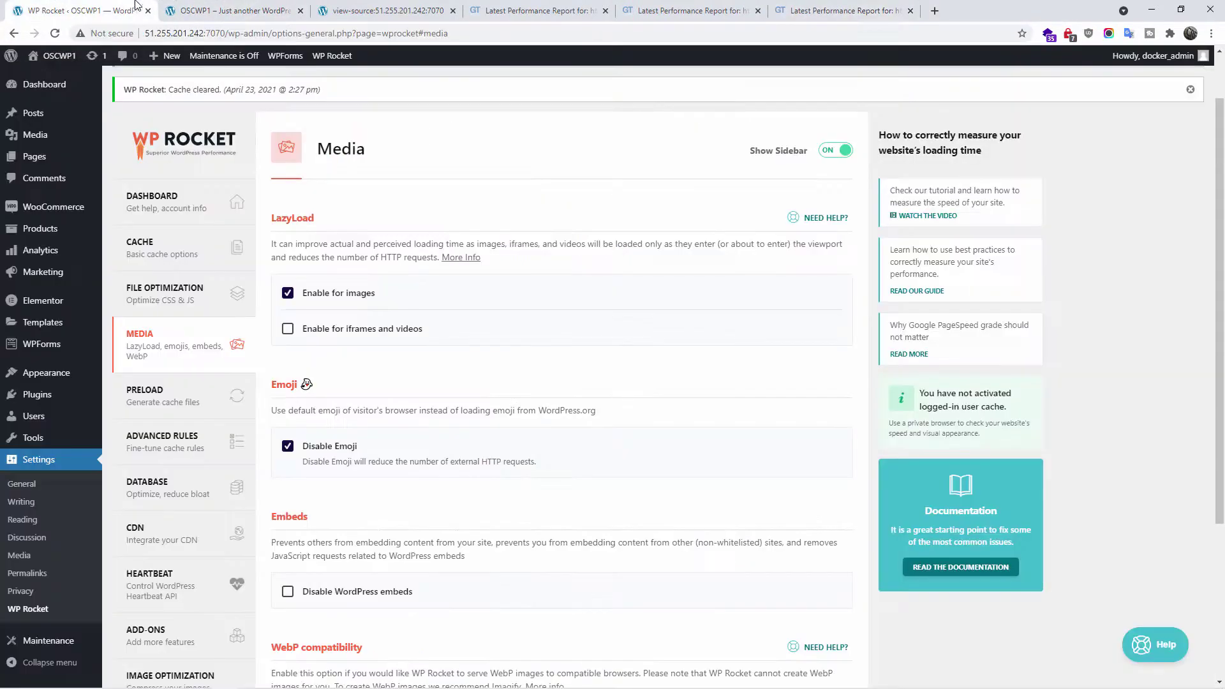
pyautogui.click(844, 7)
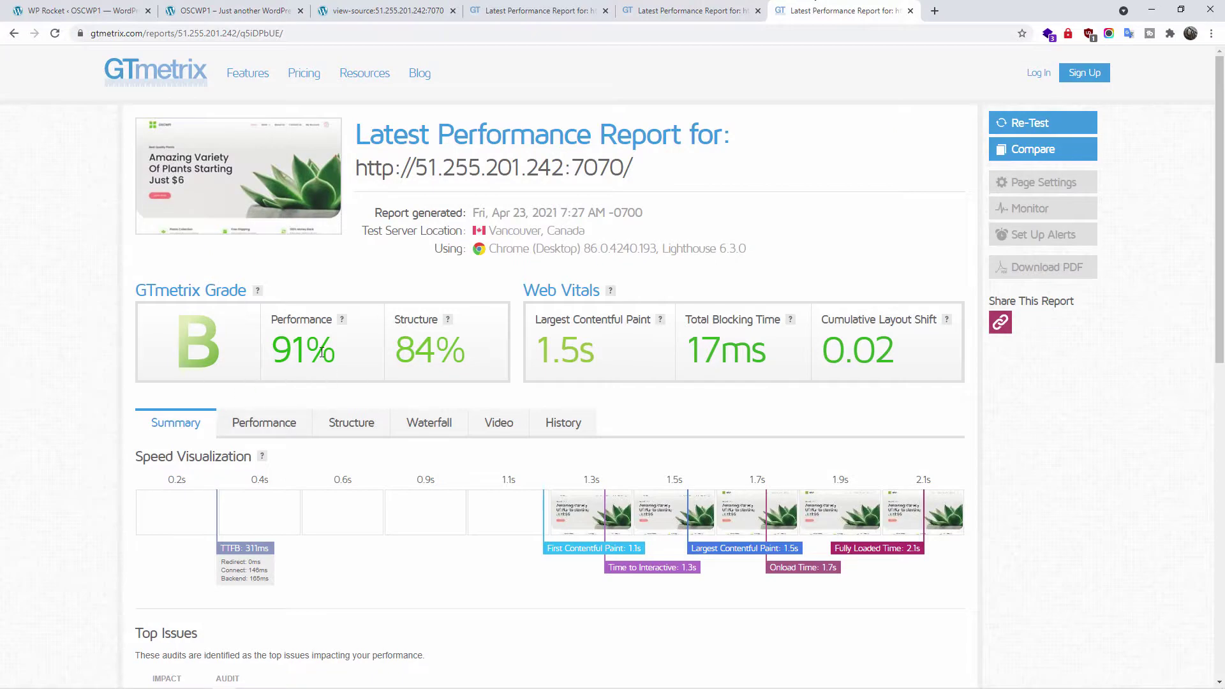
pyautogui.hotkey('ctrl', 'shift', 'Tab')
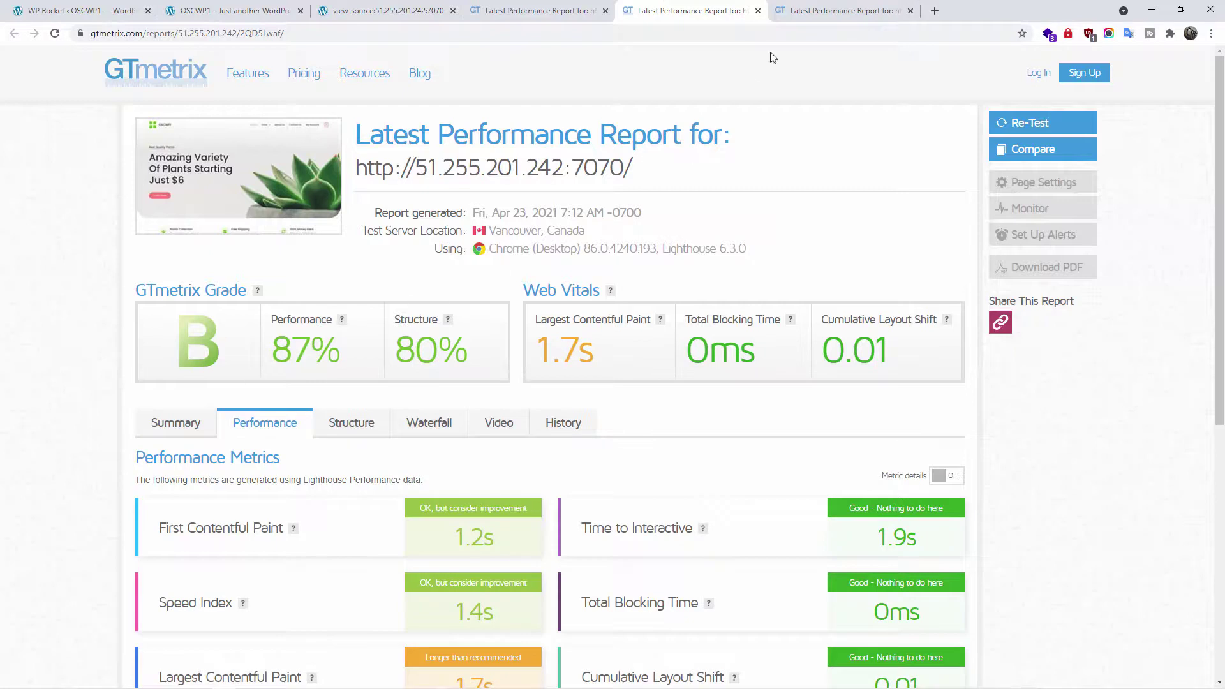
pyautogui.hotkey('ctrl', 'Tab')
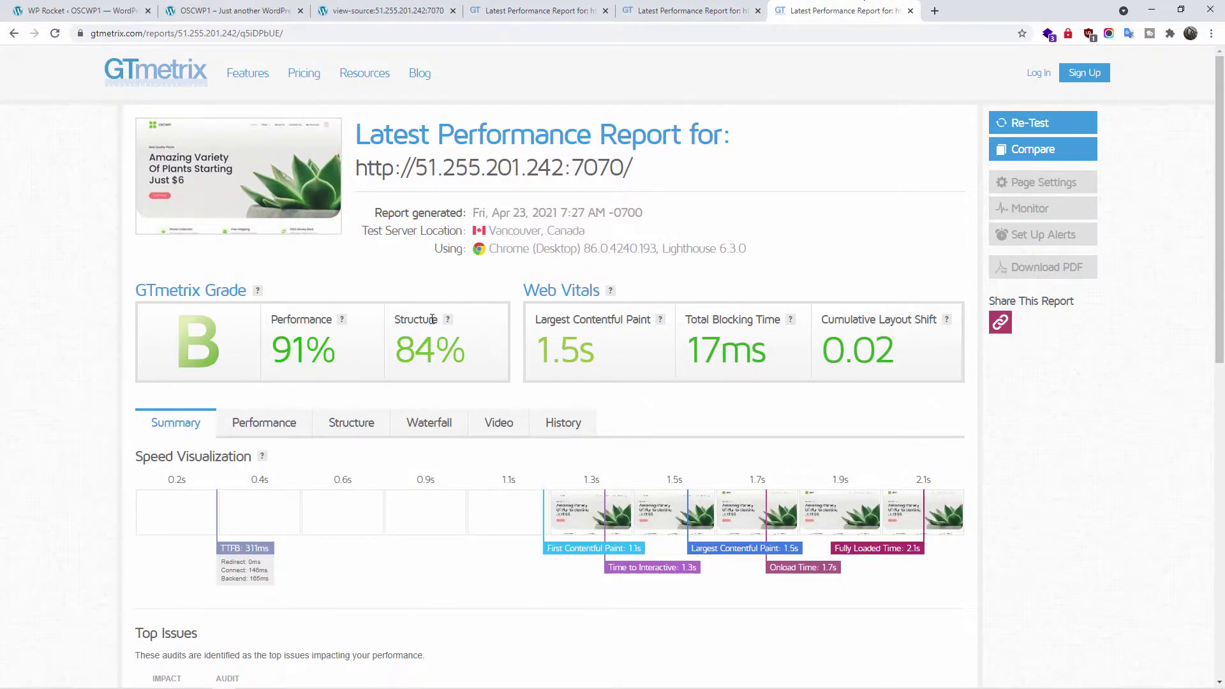
pyautogui.hotkey('ctrl', 'shift', 'Tab')
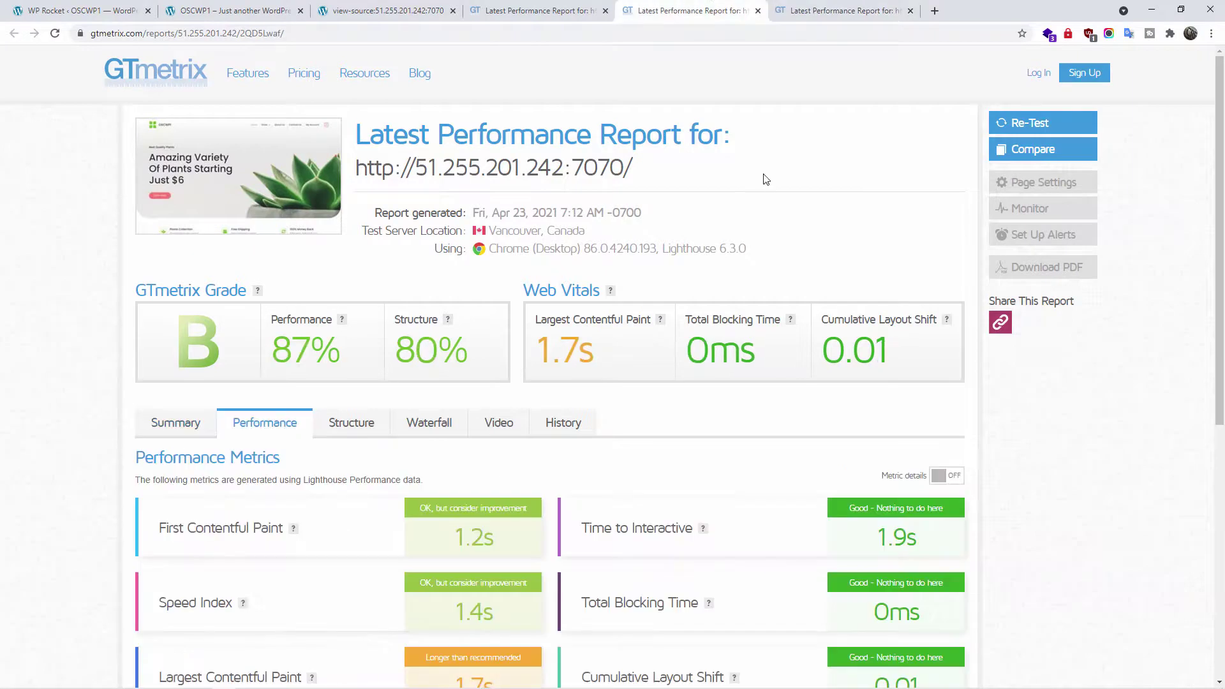
pyautogui.click(897, 11)
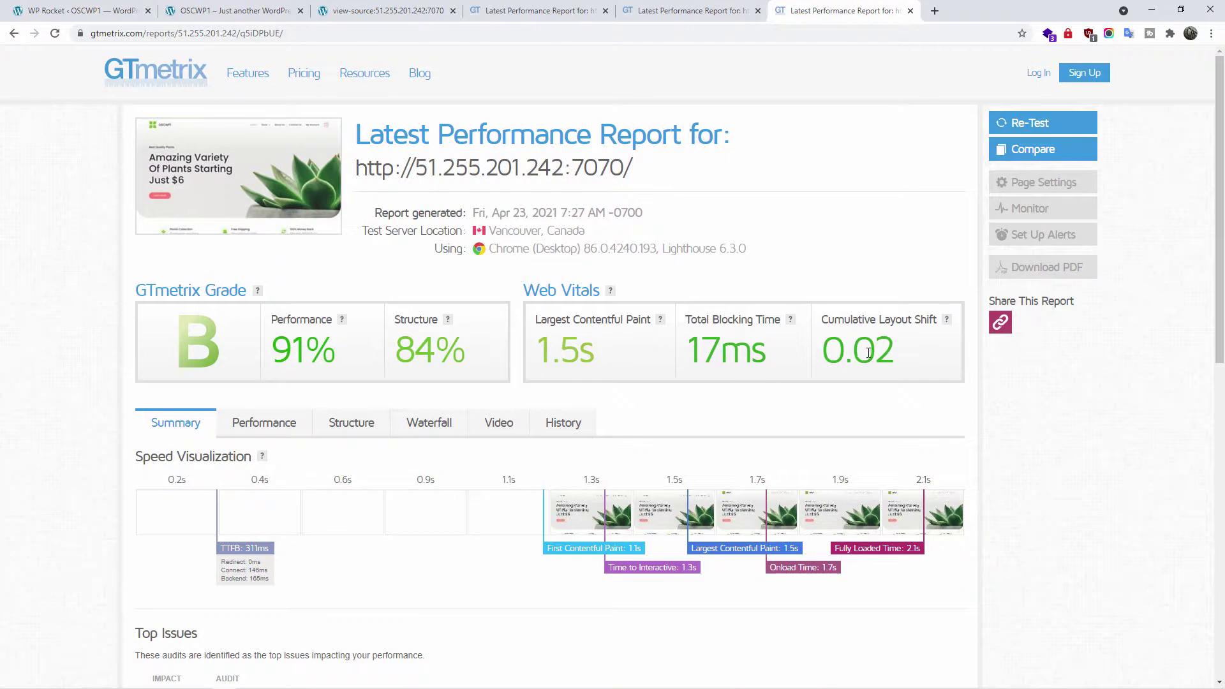
# Step: Flip between the 87% and 91% reports once more, then return to the WP Rocket settings
pyautogui.click(689, 7)
pyautogui.click(781, 8)
pyautogui.click(694, 5)
pyautogui.click(841, 9)
pyautogui.click(69, 6)
pyautogui.scroll(-2, 153, 275)
# Step: Look through the Preload, Advanced Rules and Database cleanup settings without changing anything
pyautogui.click(153, 272)
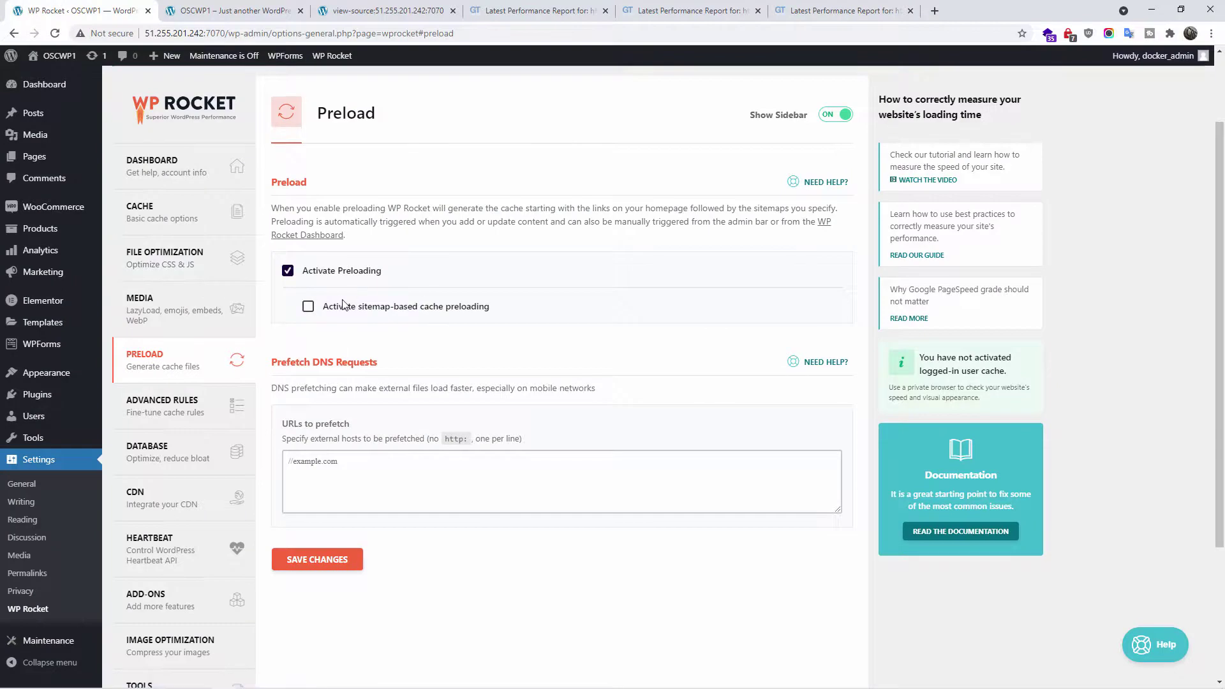
pyautogui.click(162, 402)
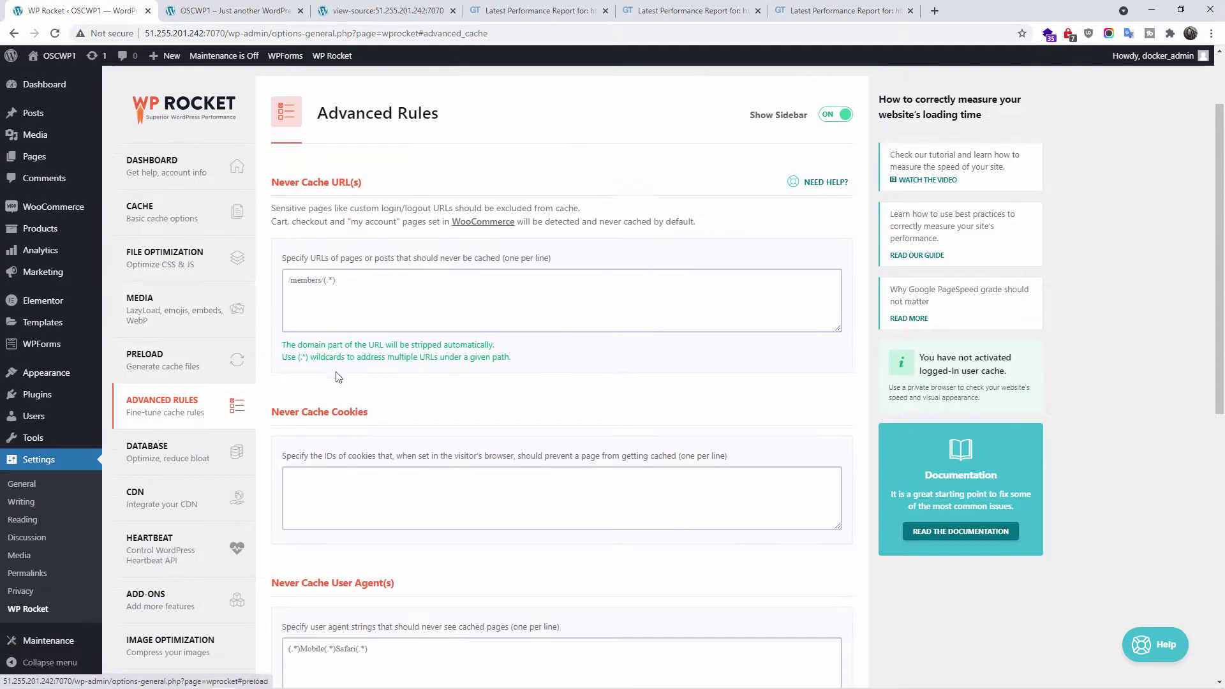
pyautogui.scroll(-7, 466, 401)
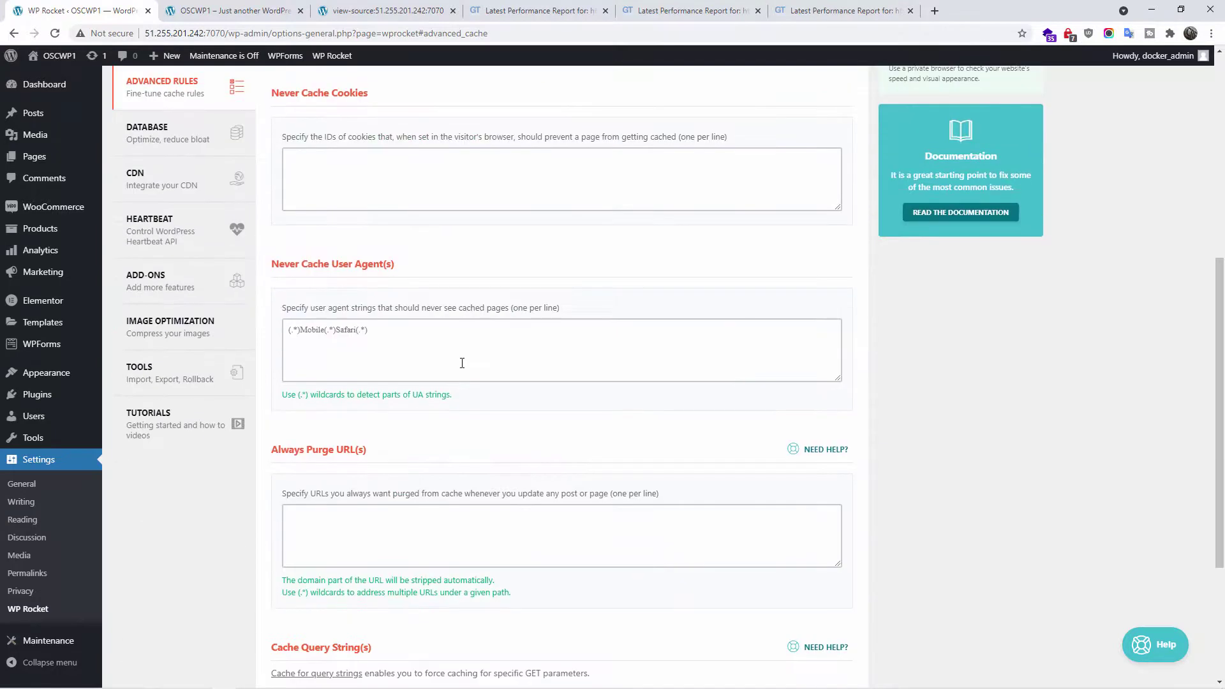
pyautogui.scroll(-1, 463, 368)
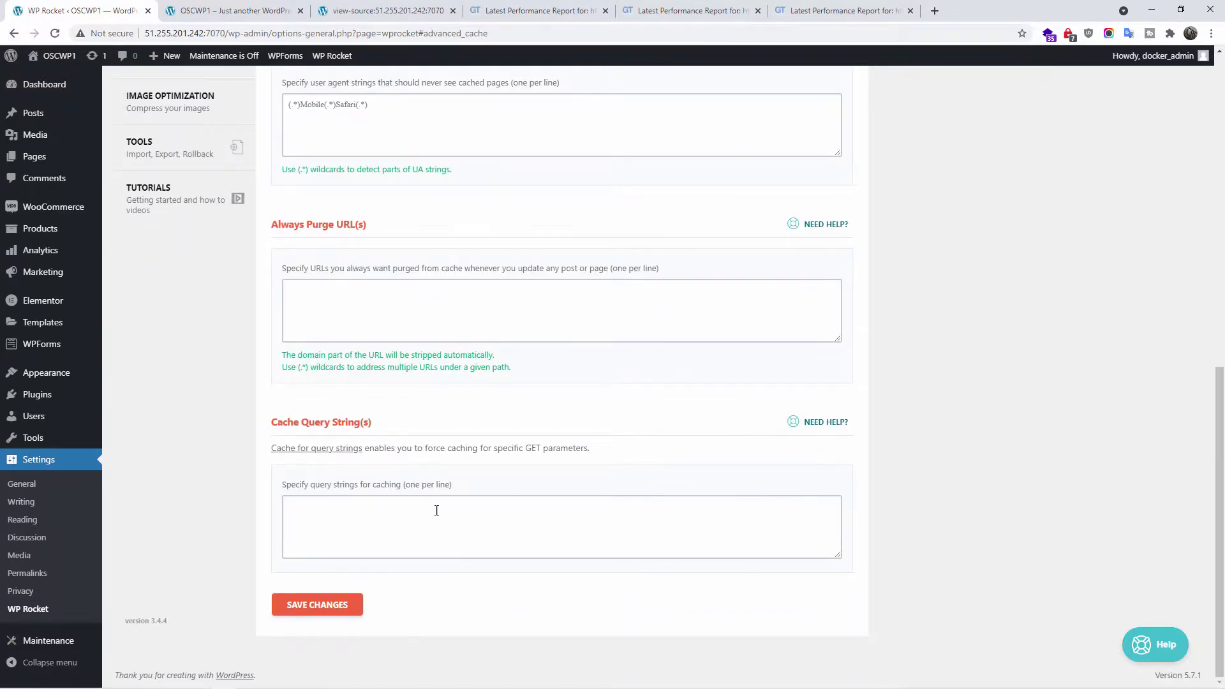
pyautogui.scroll(7, 287, 447)
pyautogui.click(156, 360)
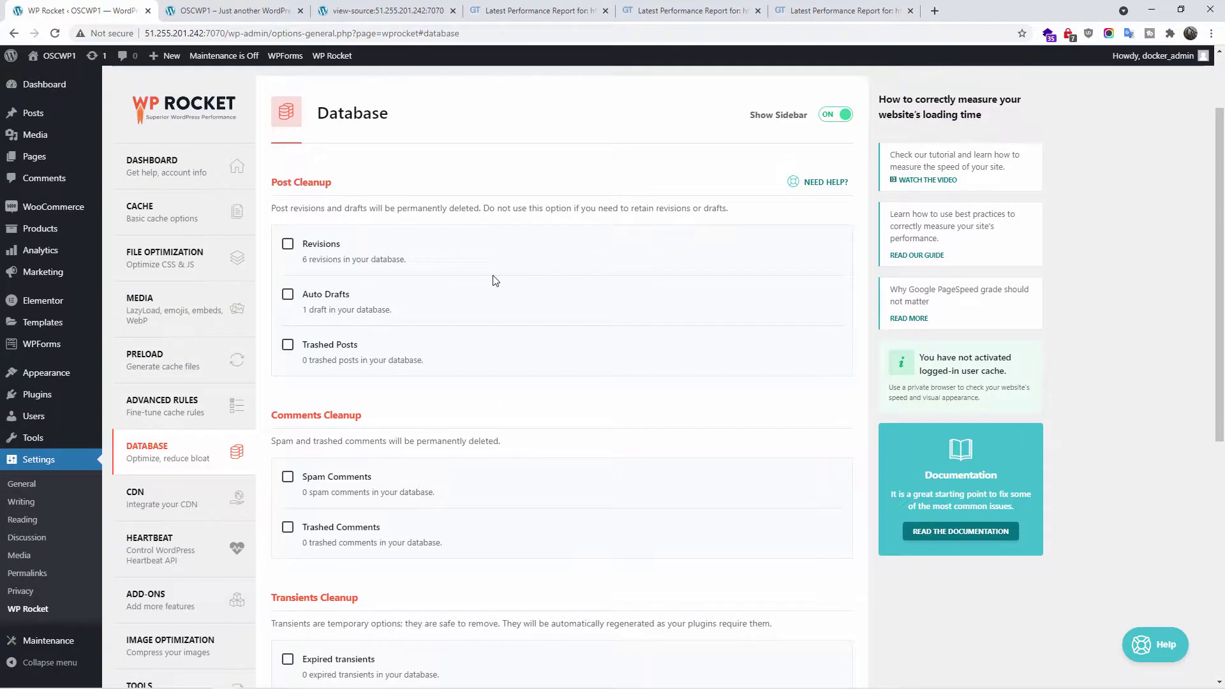
pyautogui.scroll(-4, 493, 281)
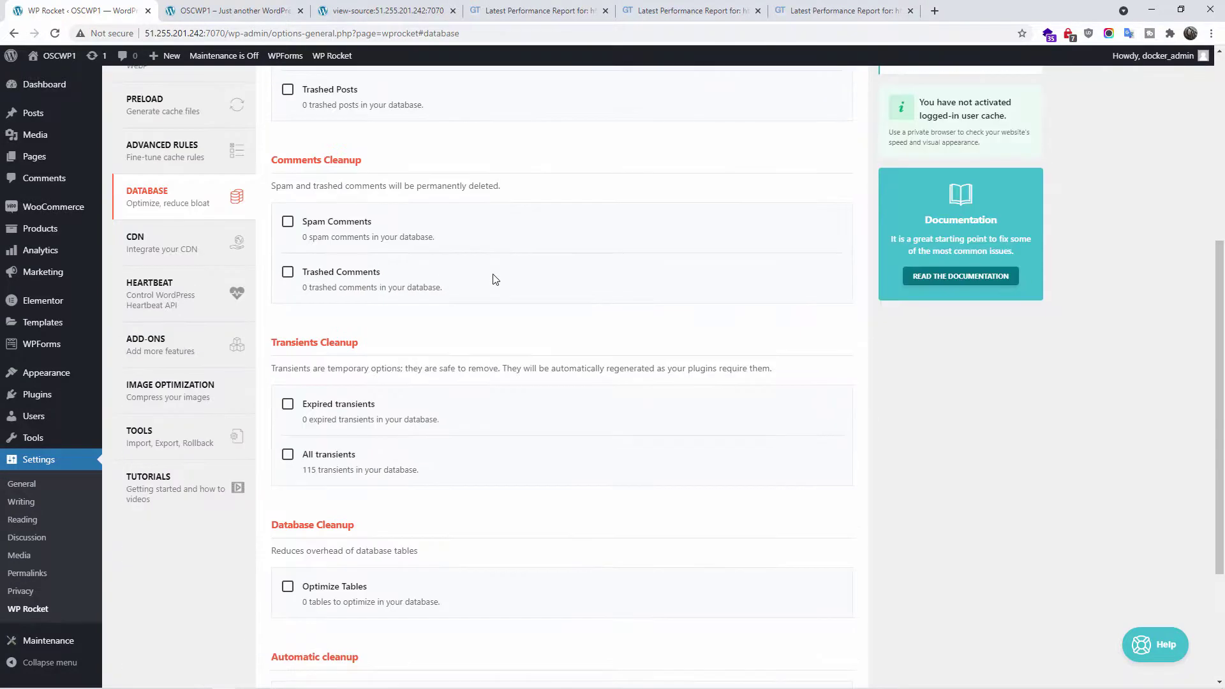
pyautogui.scroll(-3, 494, 279)
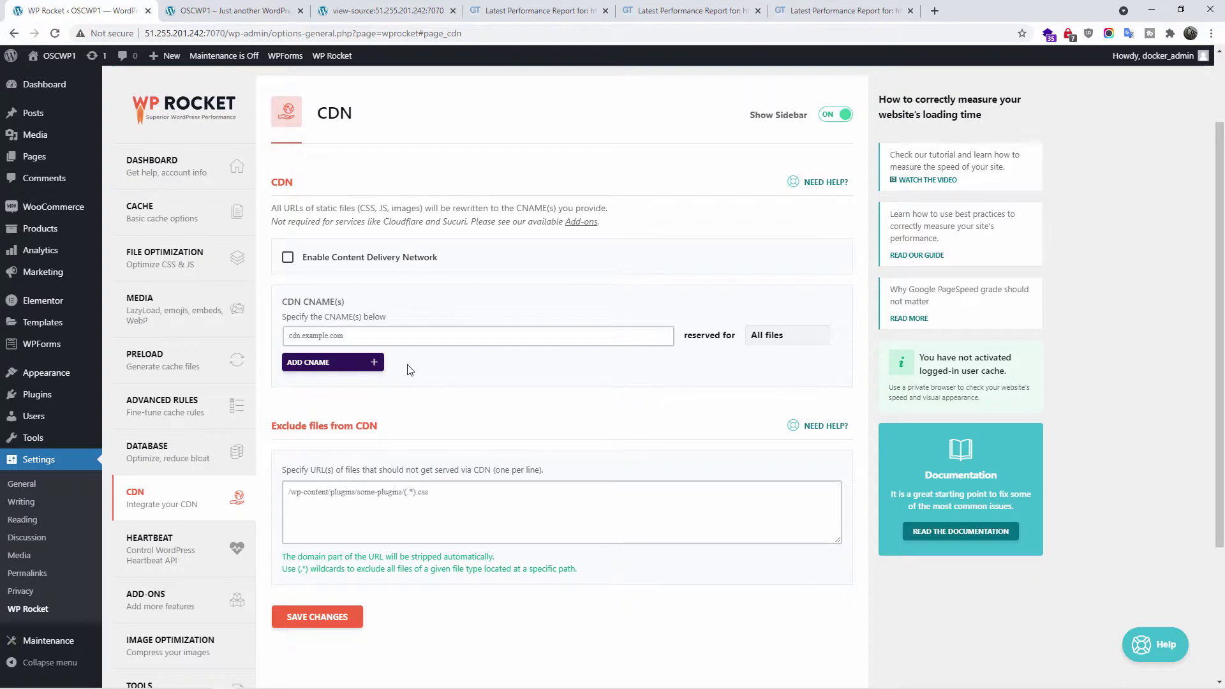
# Step: Try enabling the CDN and its CNAME field, then leave the content delivery network disabled
pyautogui.click(288, 259)
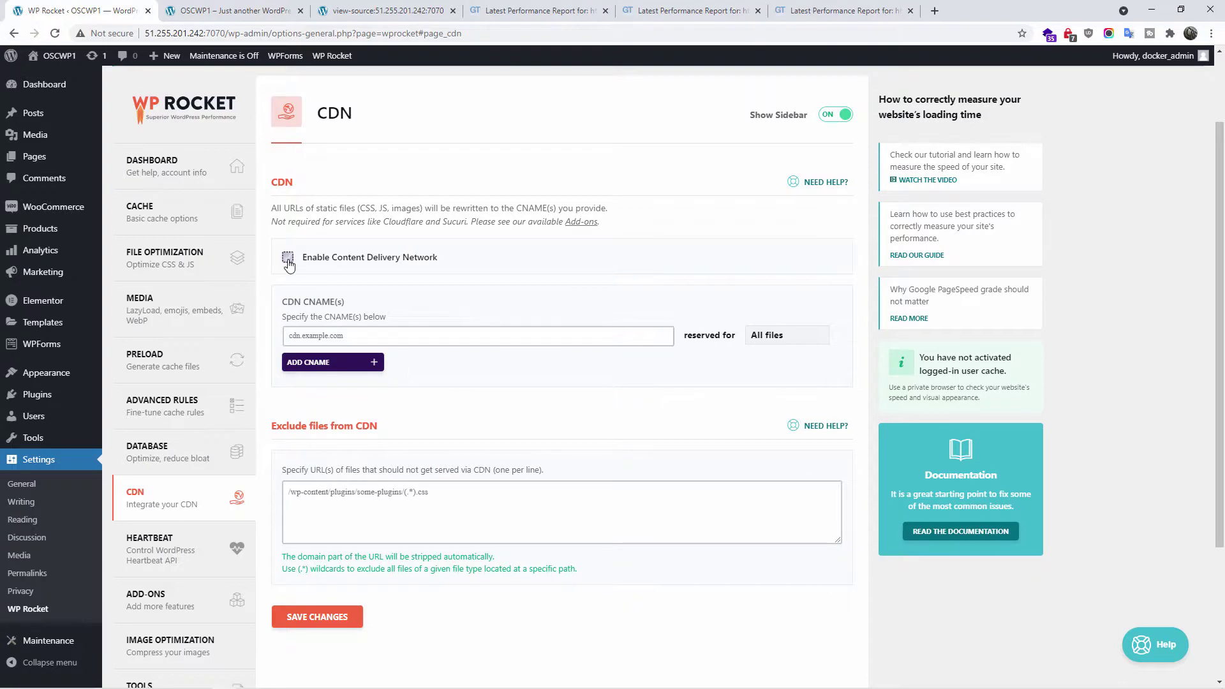
pyautogui.click(437, 336)
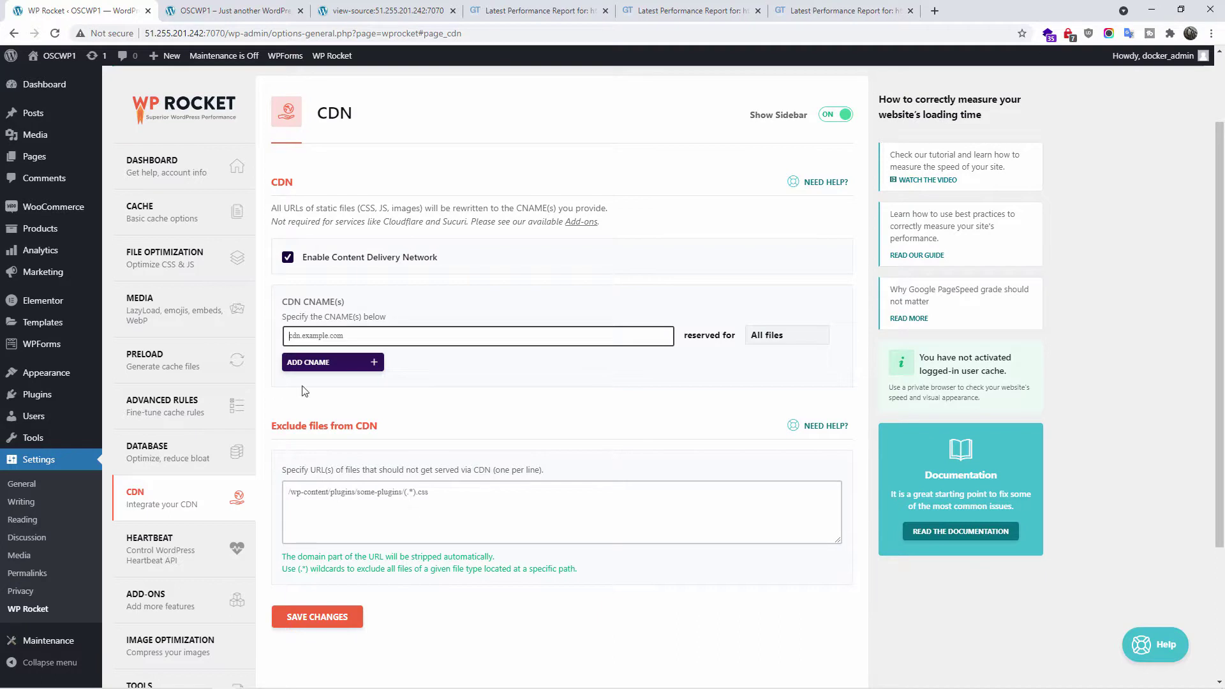
pyautogui.click(287, 257)
pyautogui.scroll(-3, 403, 474)
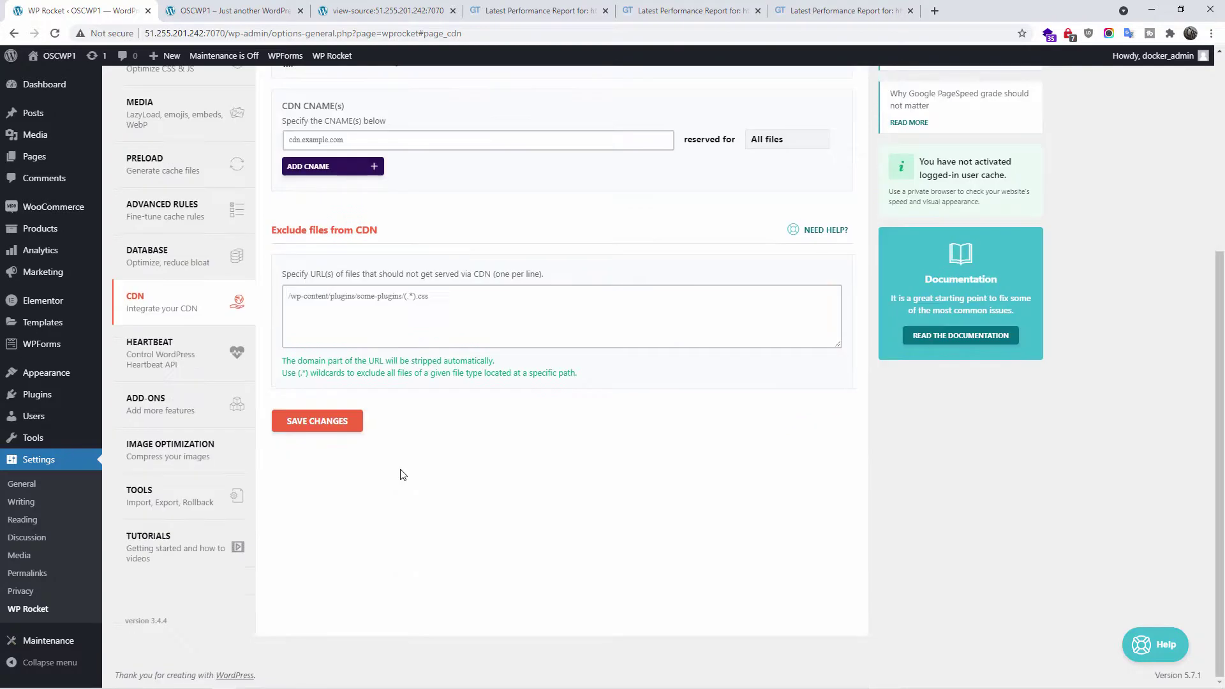
pyautogui.click(149, 348)
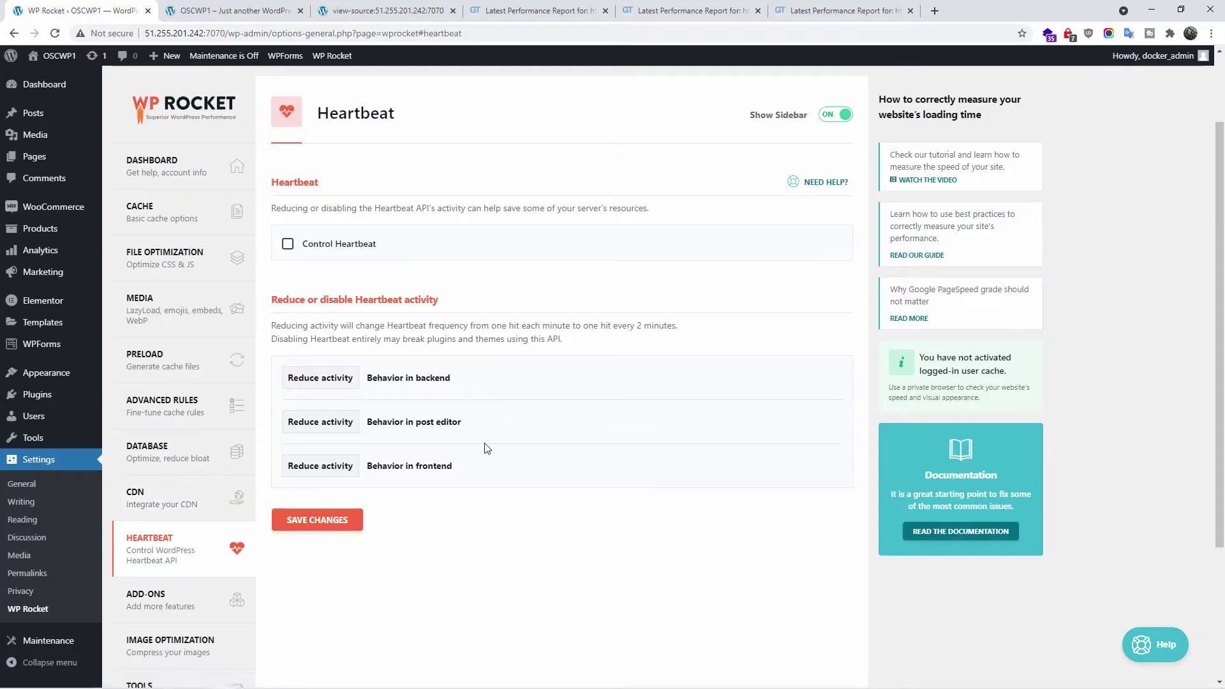
# Step: Tick Control Heartbeat, then review the Add-ons list, leaving Google Tracking, Facebook Pixel, Varnish, Cloudflare and Sucuri off
pyautogui.click(370, 244)
pyautogui.scroll(-2, 255, 383)
pyautogui.click(163, 472)
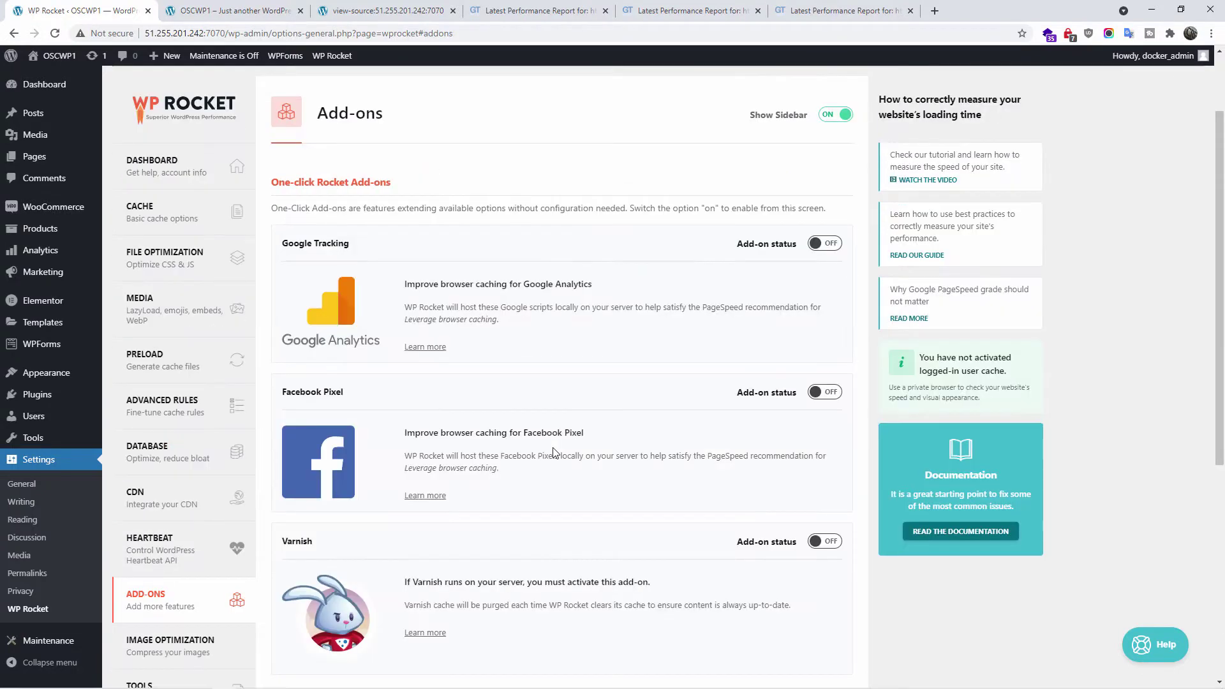
pyautogui.scroll(-2, 554, 452)
pyautogui.scroll(4, 549, 455)
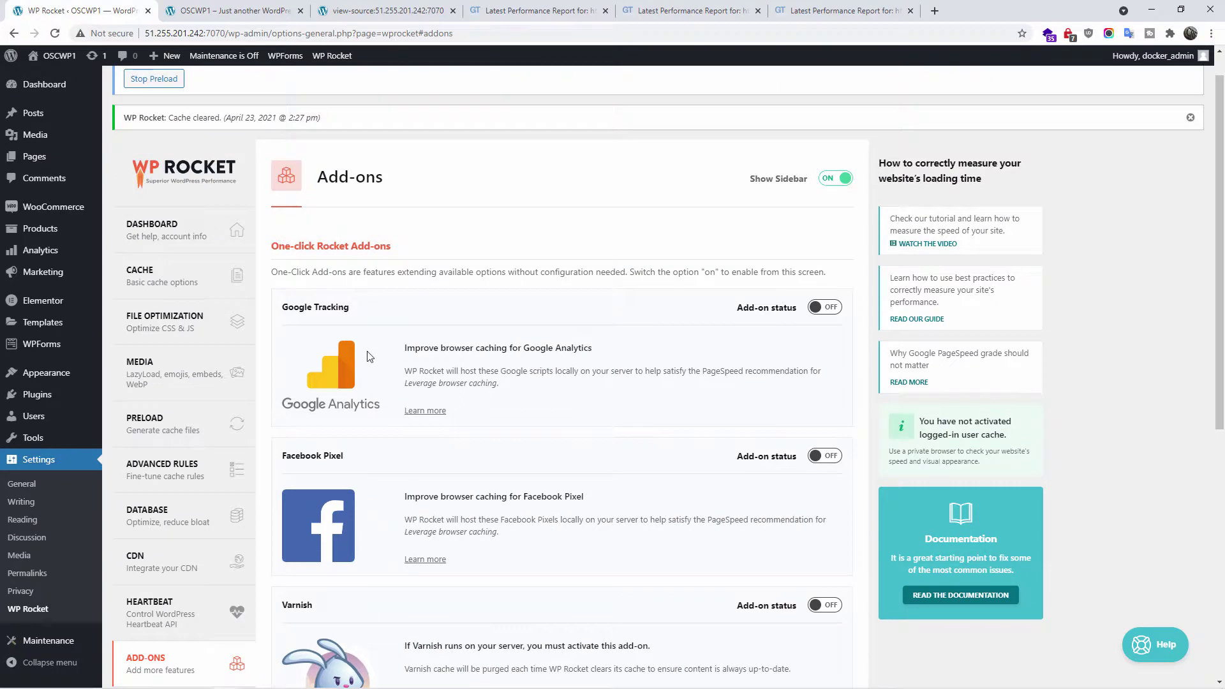
pyautogui.scroll(-3, 370, 358)
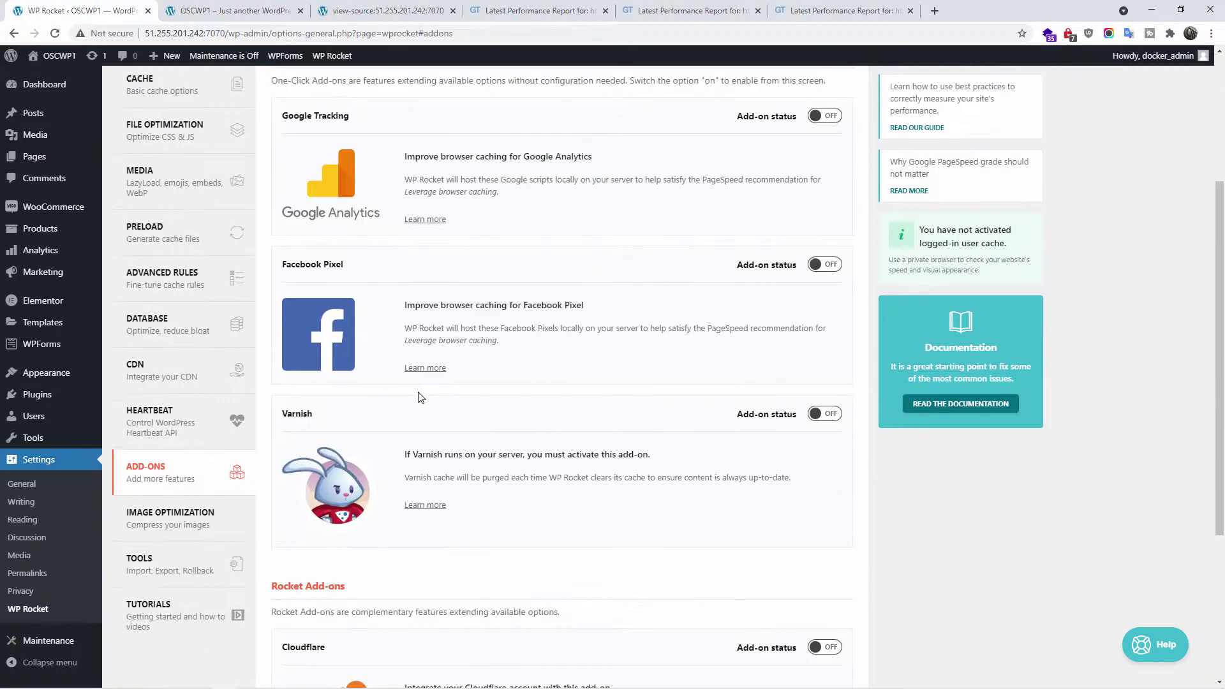
pyautogui.scroll(-4, 421, 401)
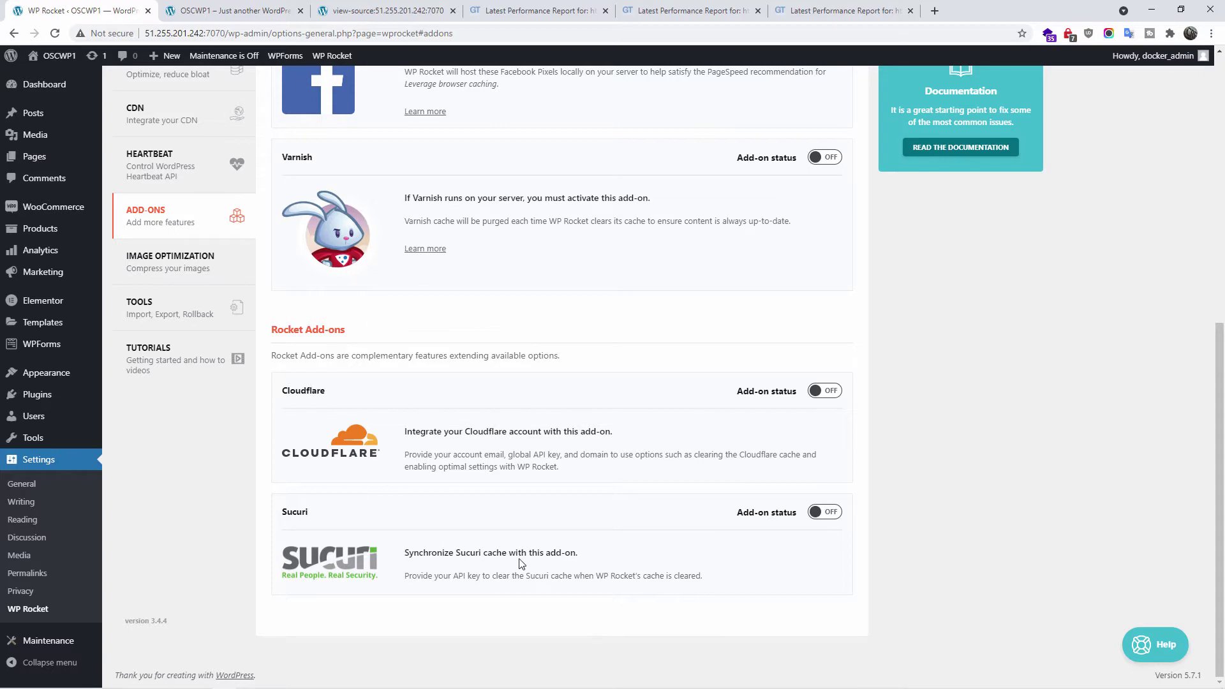
# Step: Look over the Image Optimization and Tools pages without changing anything
pyautogui.click(230, 263)
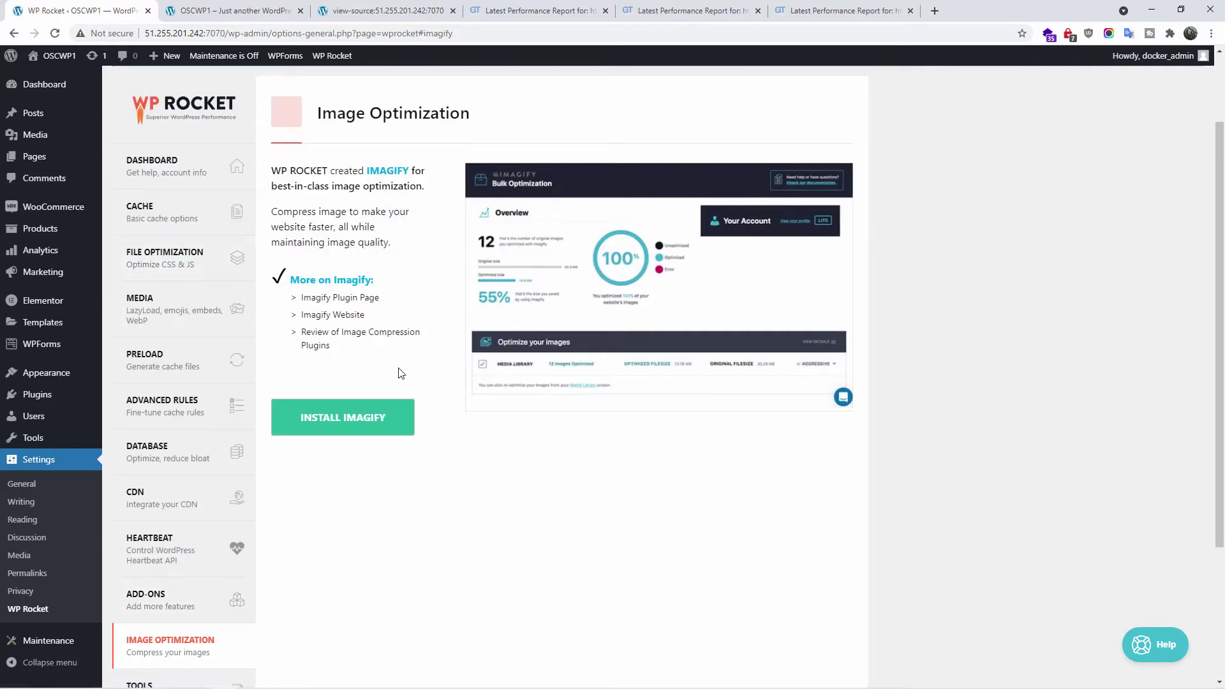
pyautogui.scroll(-3, 401, 373)
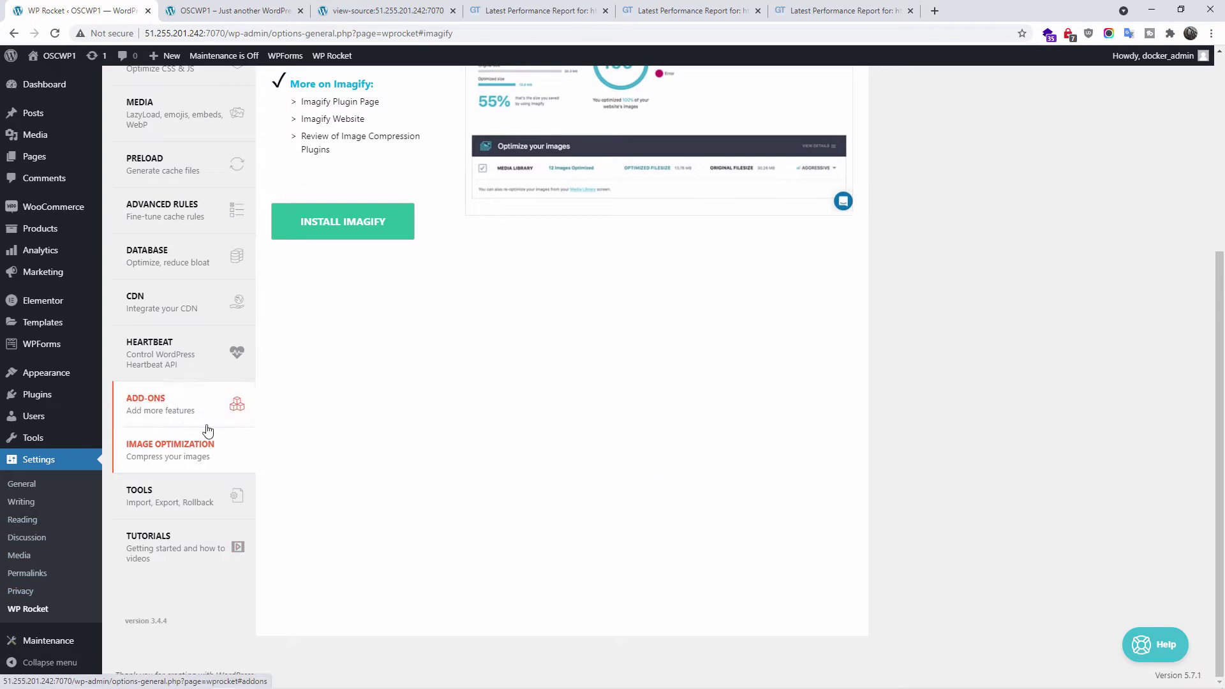
pyautogui.scroll(2, 483, 388)
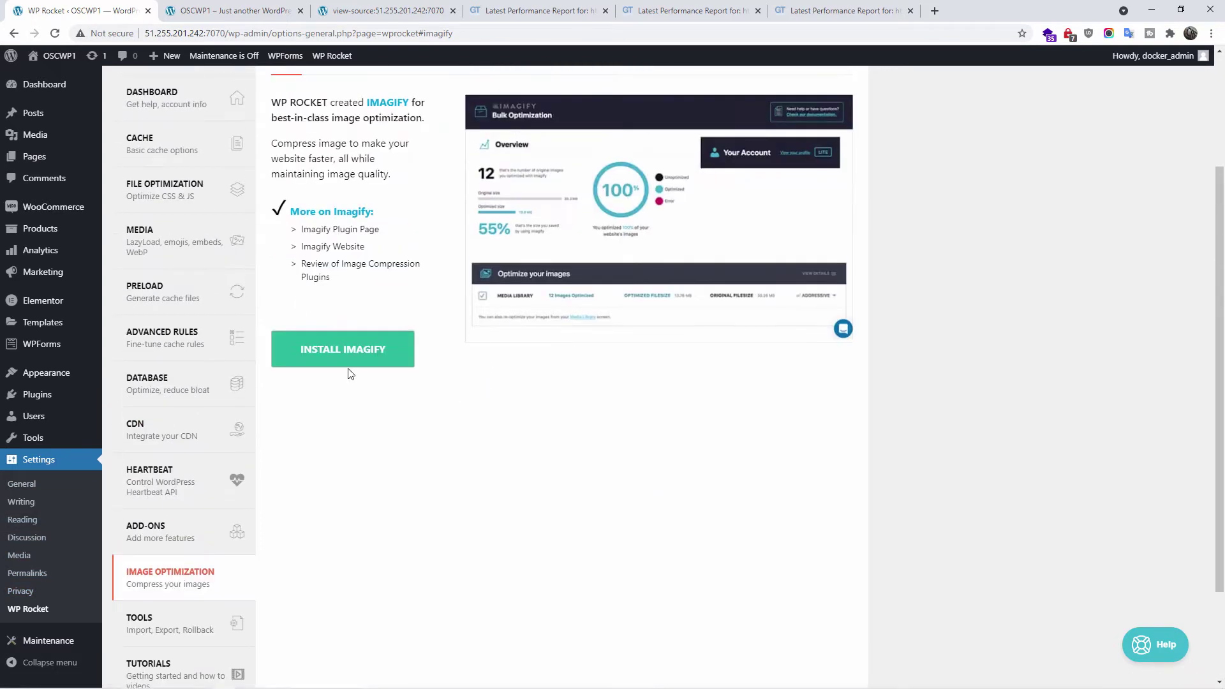
pyautogui.scroll(-2, 410, 383)
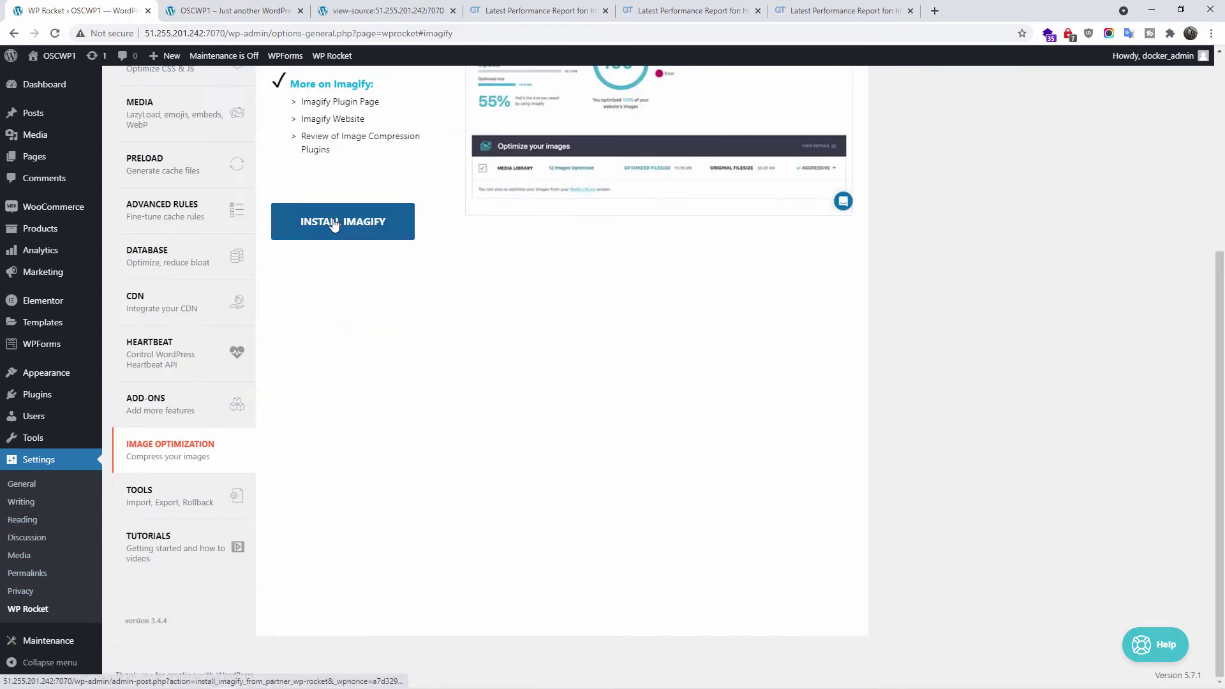
pyautogui.click(198, 491)
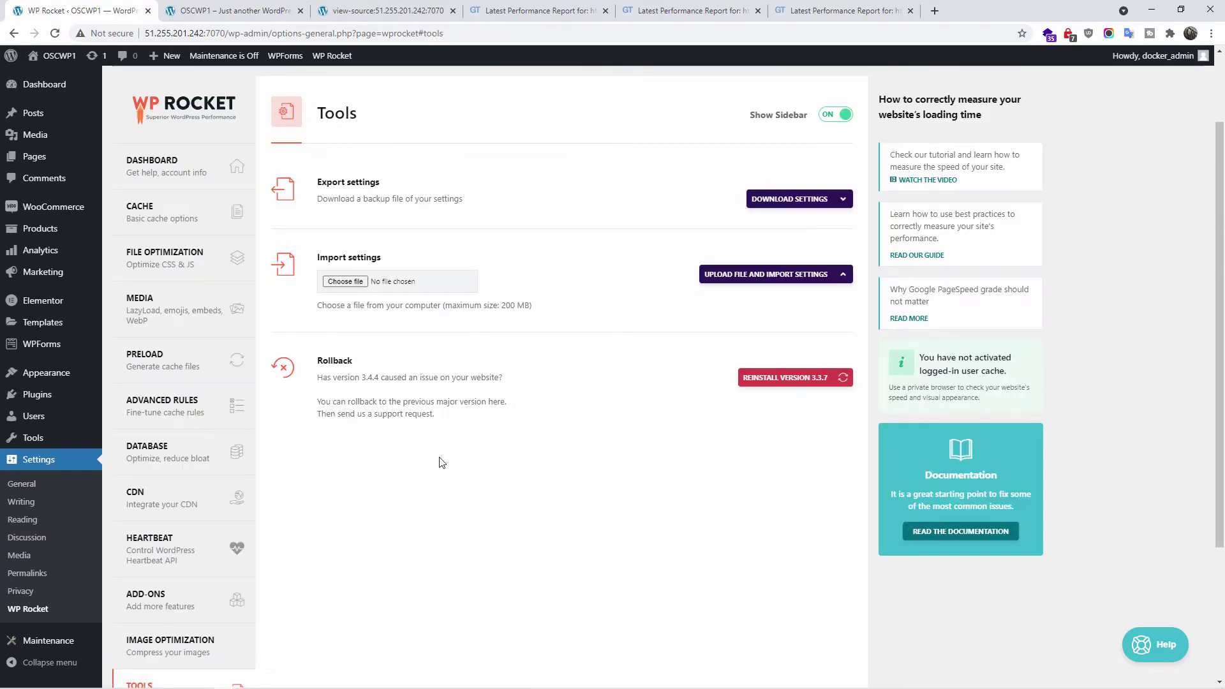
pyautogui.scroll(-2, 447, 407)
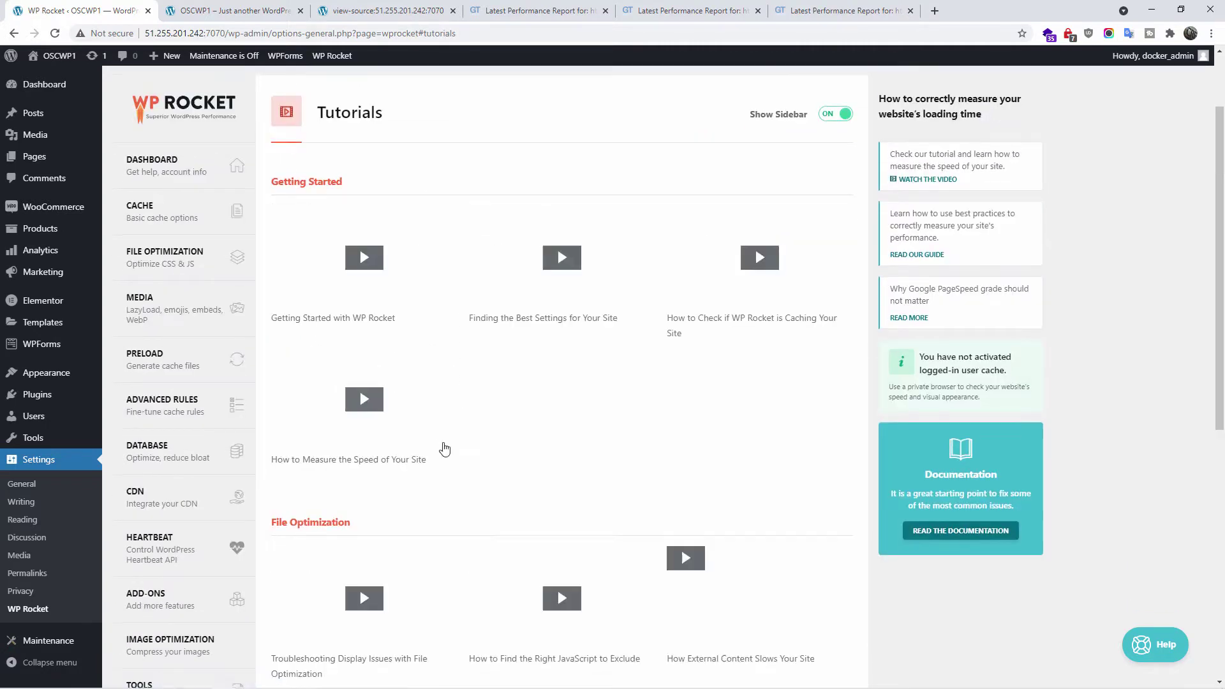
pyautogui.scroll(-7, 438, 434)
pyautogui.scroll(8, 403, 335)
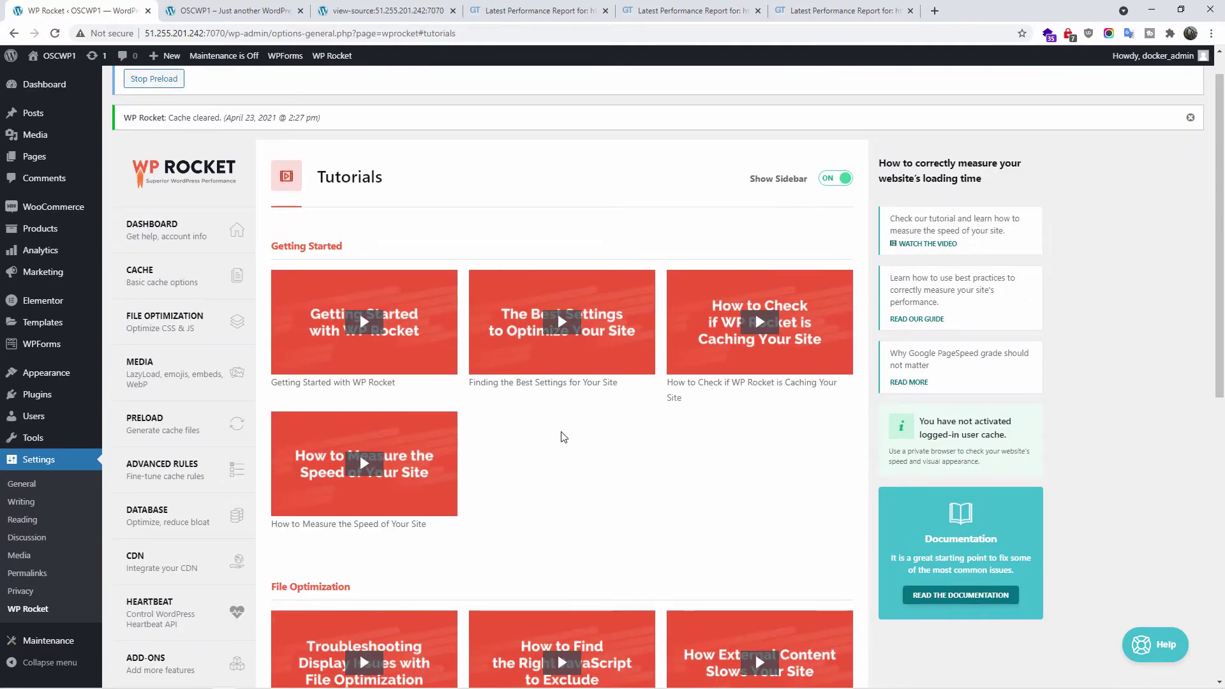
# Step: Go back to the Cache settings and move on to the File Optimization settings
pyautogui.hotkey('alt', 'Left')
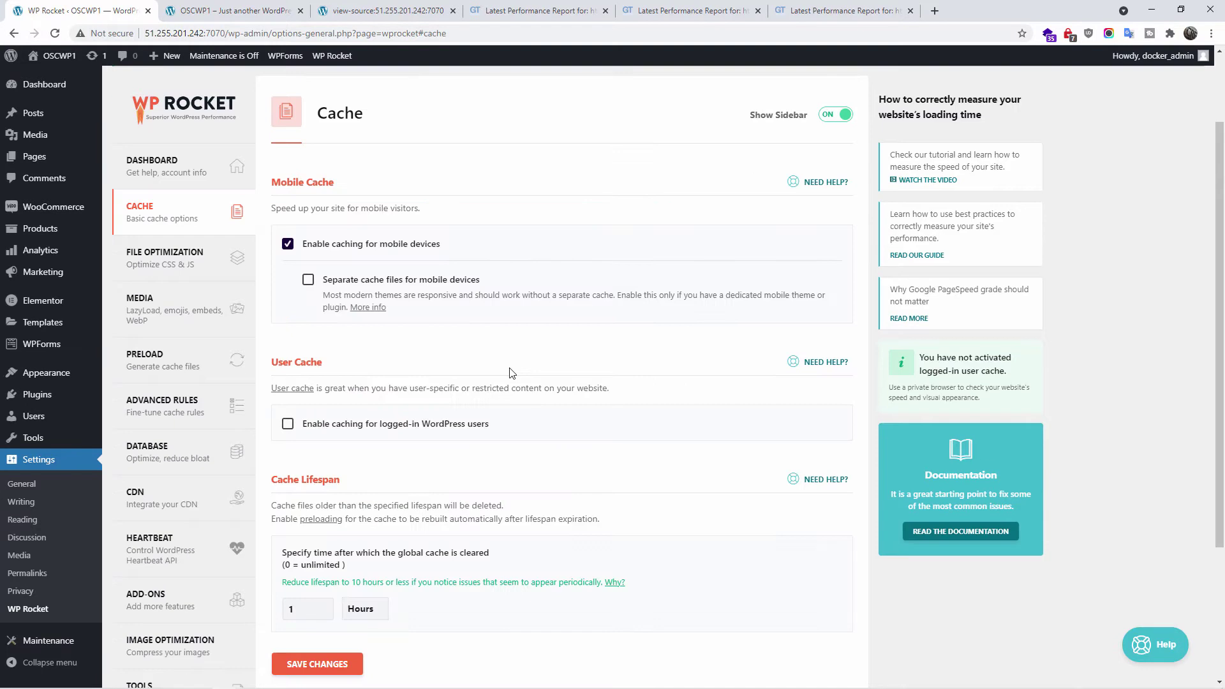
pyautogui.scroll(-2, 383, 319)
pyautogui.click(165, 127)
pyautogui.scroll(-15, 676, 197)
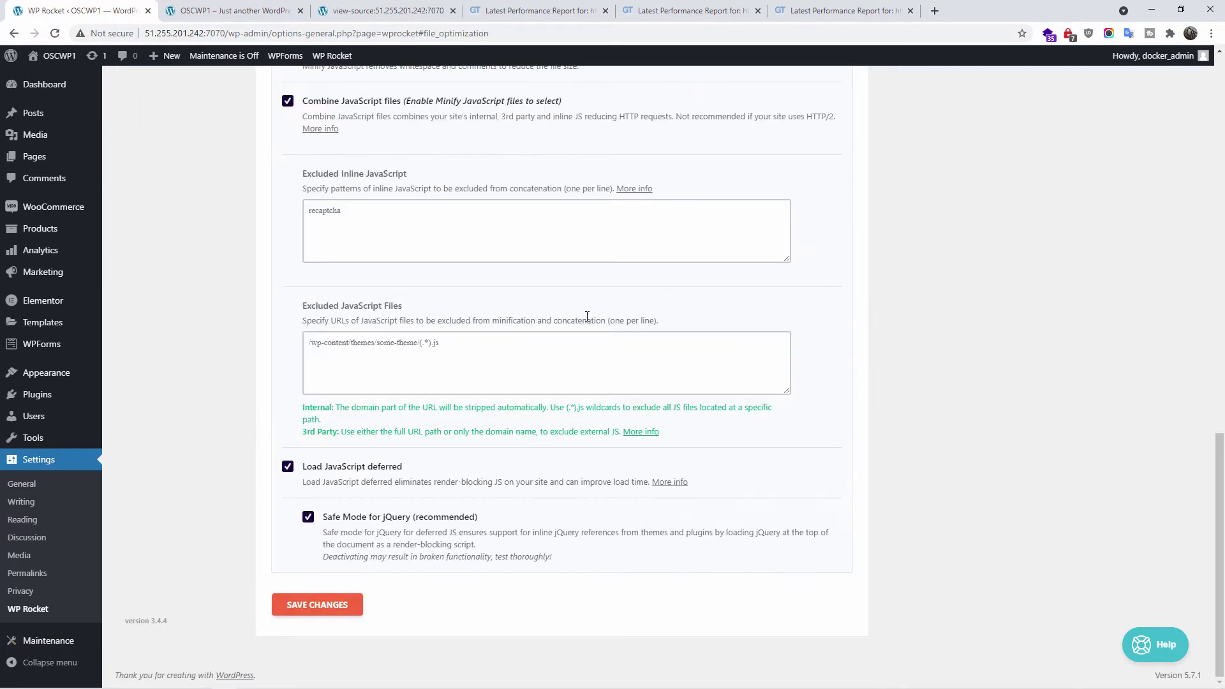
# Step: Re-test the site in GTmetrix, now reaching grade A: 96% performance, 89% structure, 1.1s LCP
pyautogui.click(836, 11)
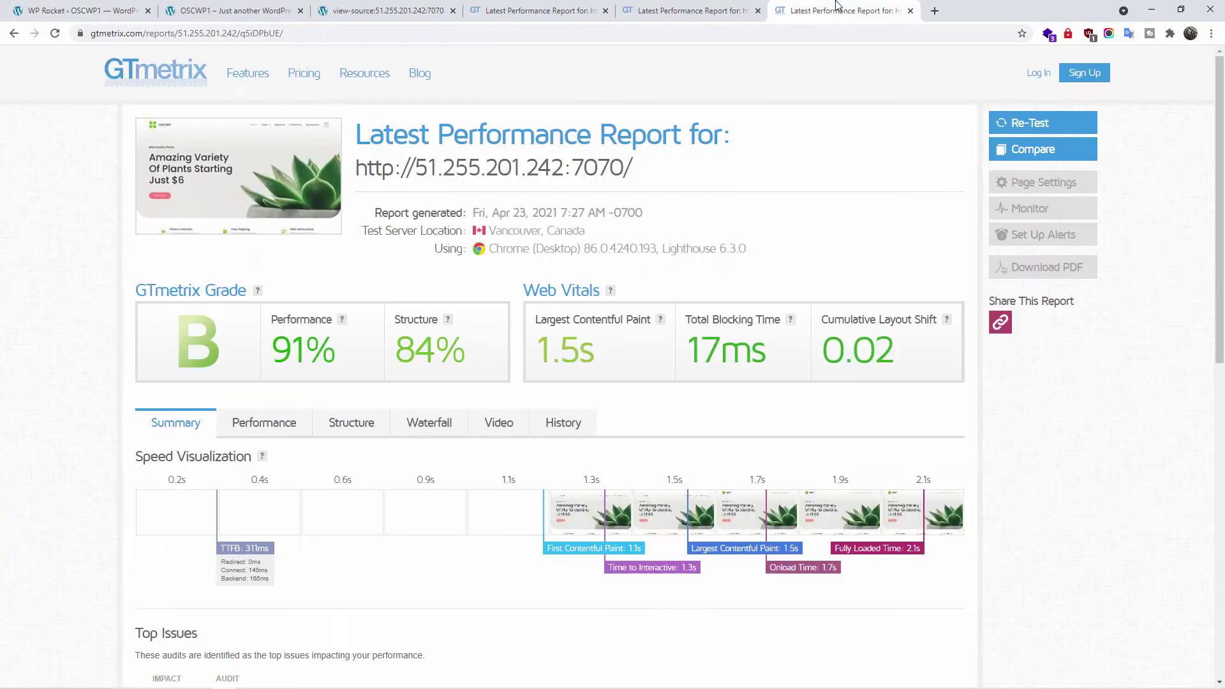
pyautogui.click(1055, 127)
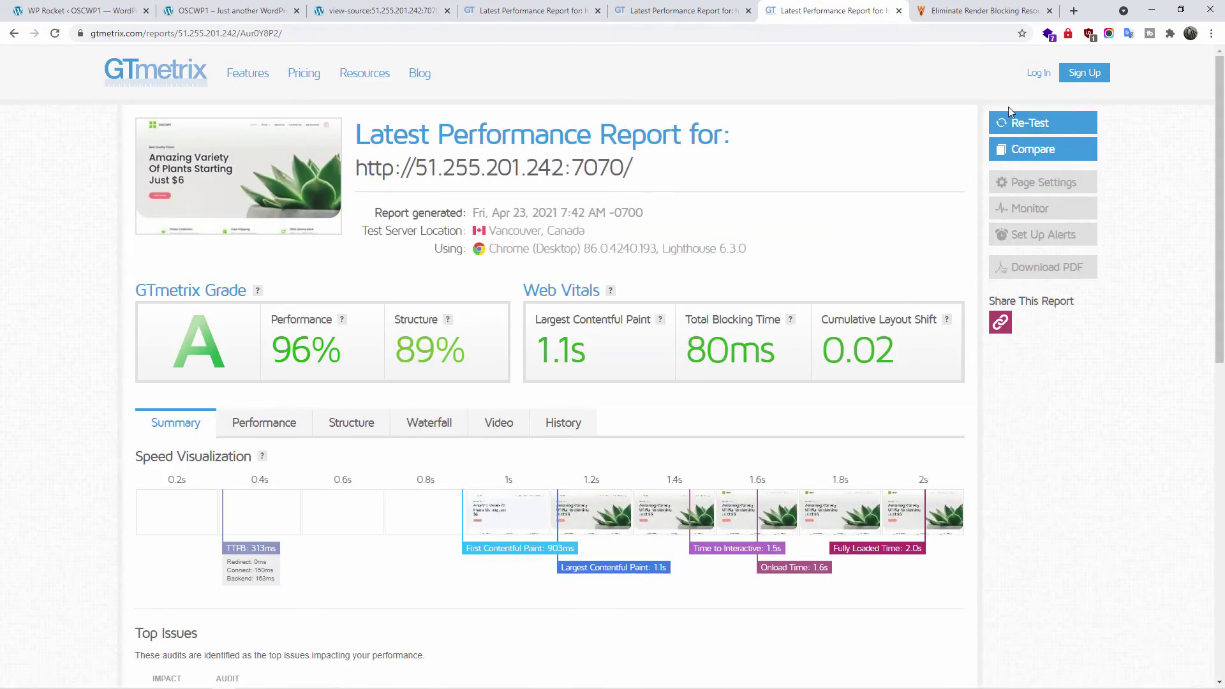
# Step: Save the File Optimization settings again, clearing the cache and preloading 2 uncached pages
pyautogui.click(77, 10)
pyautogui.scroll(-15, 480, 302)
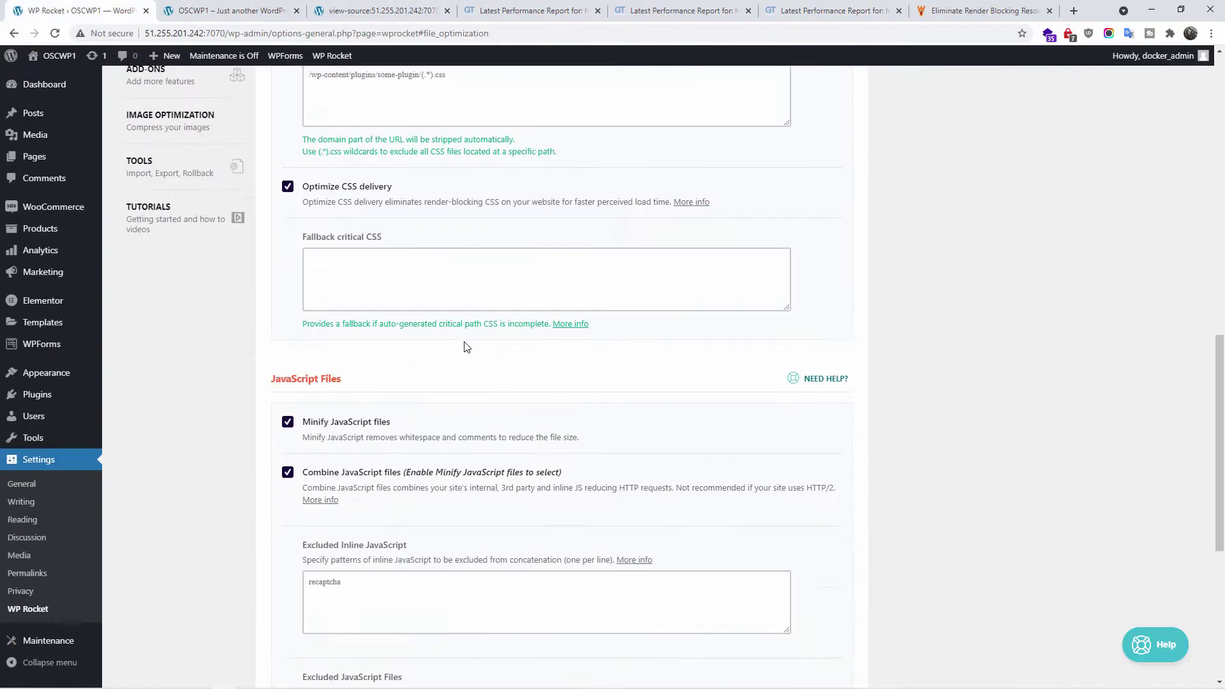
pyautogui.click(317, 604)
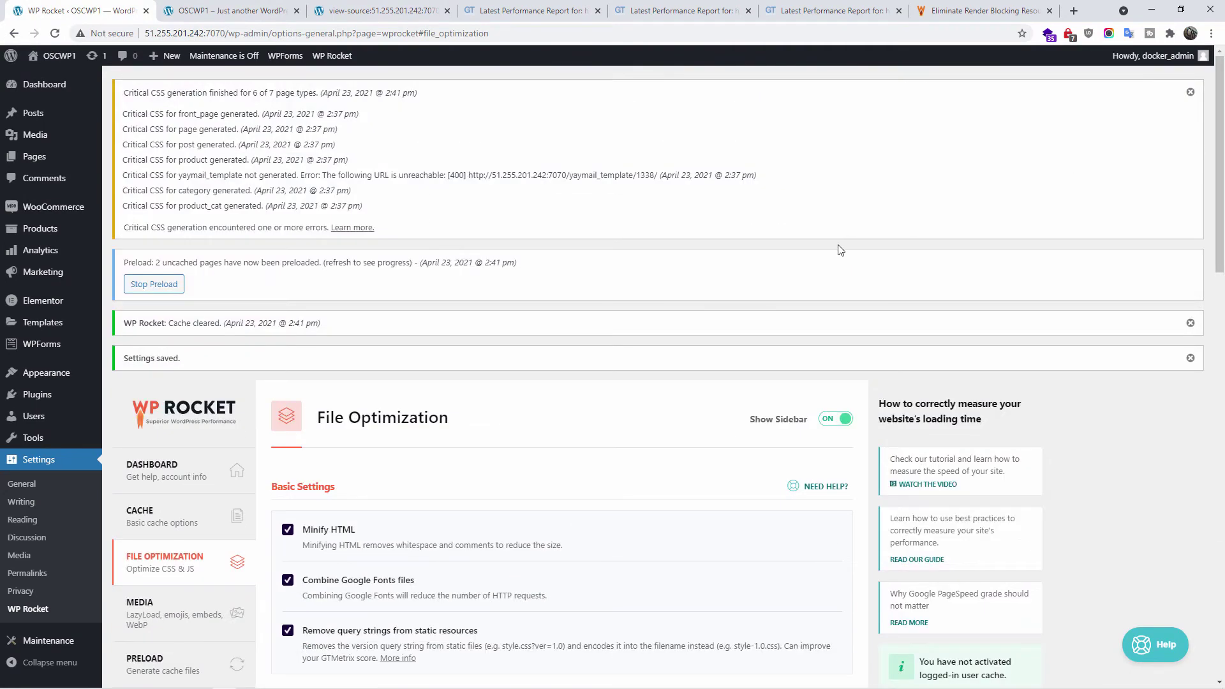